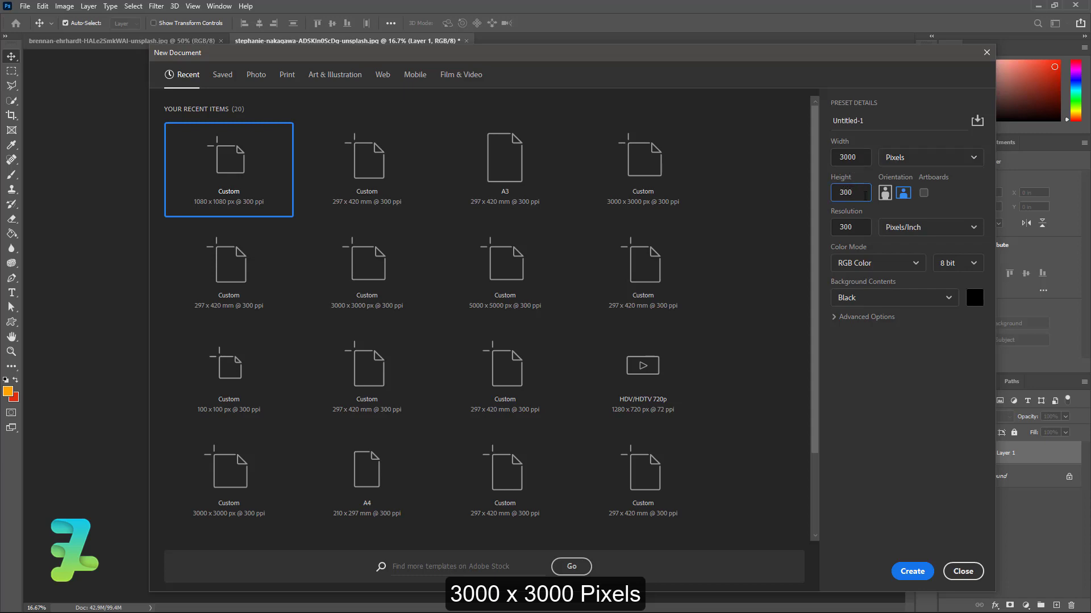
Create a new 3000×3000 px document with a black background
type("3000")
left_click(889, 303)
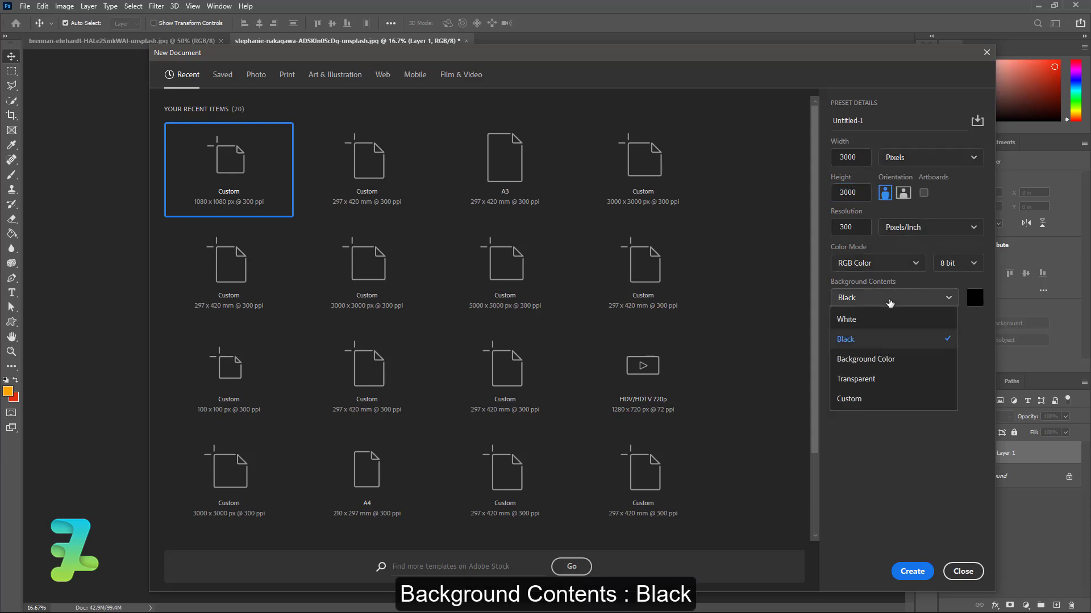
left_click(865, 341)
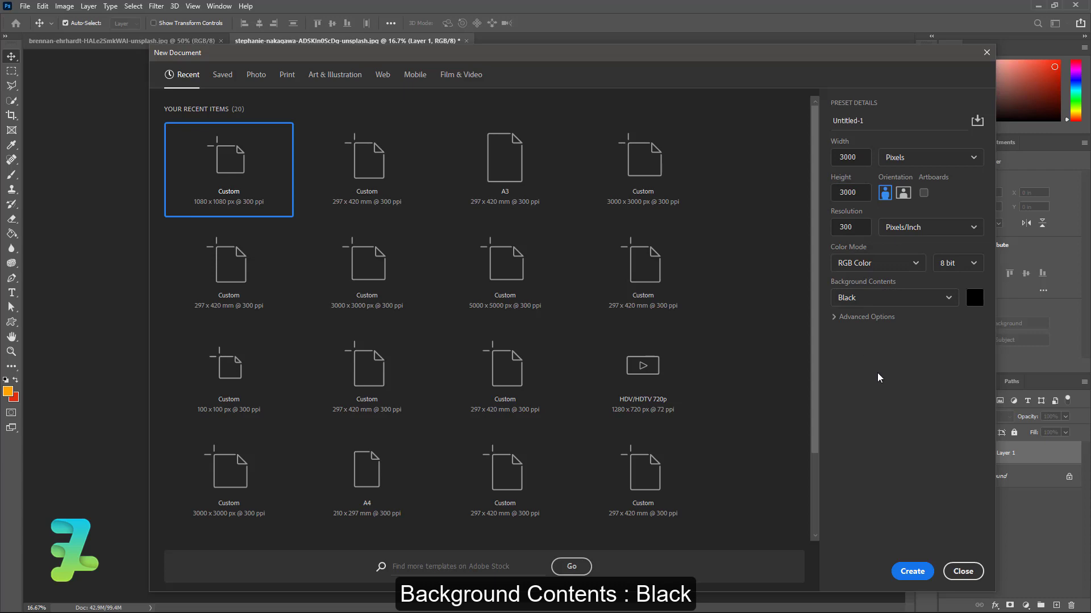
left_click(907, 571)
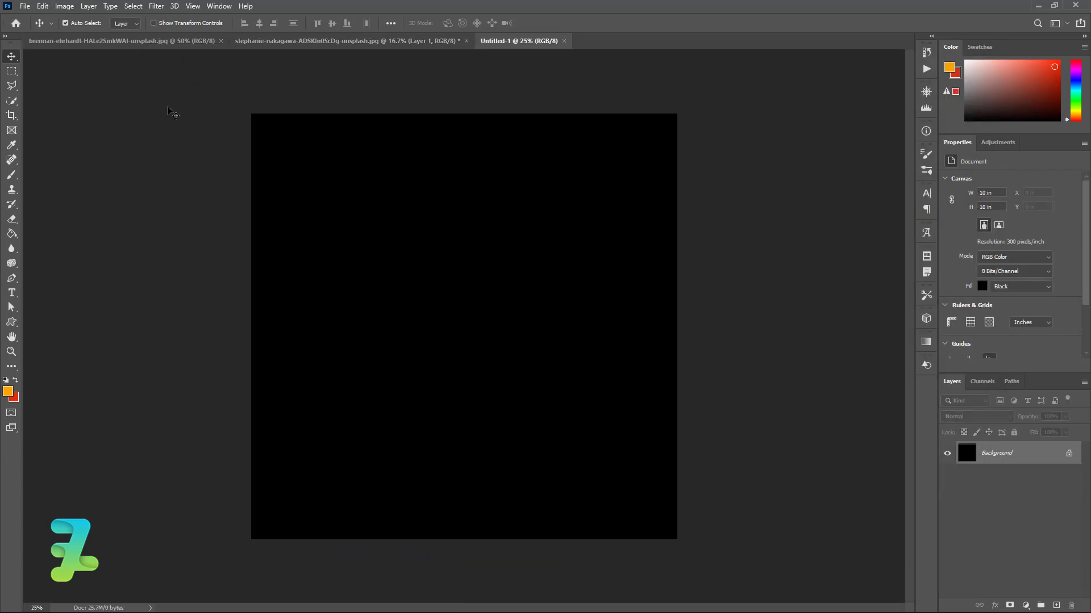
Bring the red brick wall photo into the new document as Layer 1
left_click(96, 43)
right_click(96, 43)
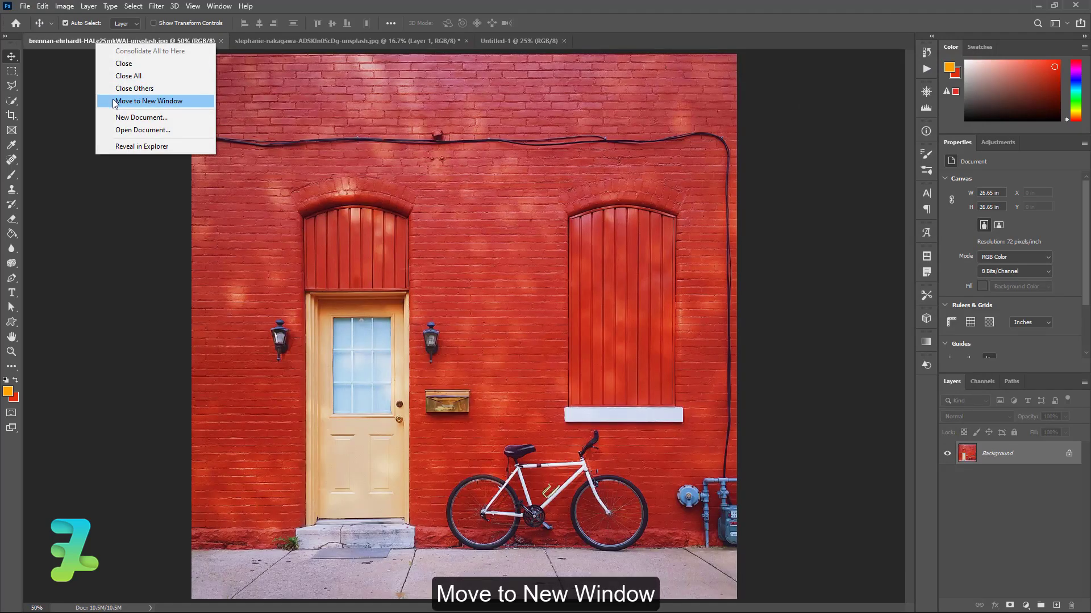
left_click(115, 101)
left_click_drag(329, 120, 600, 277)
left_click(565, 38)
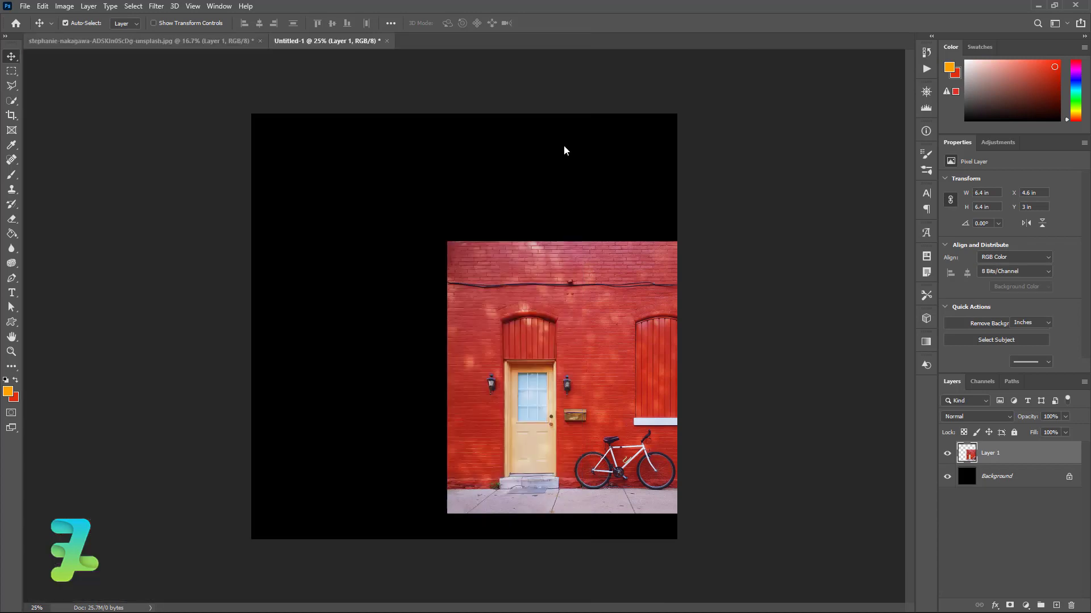
Scale the brick photo up from the top-left corner to cover the whole canvas
left_click_drag(579, 306, 394, 176)
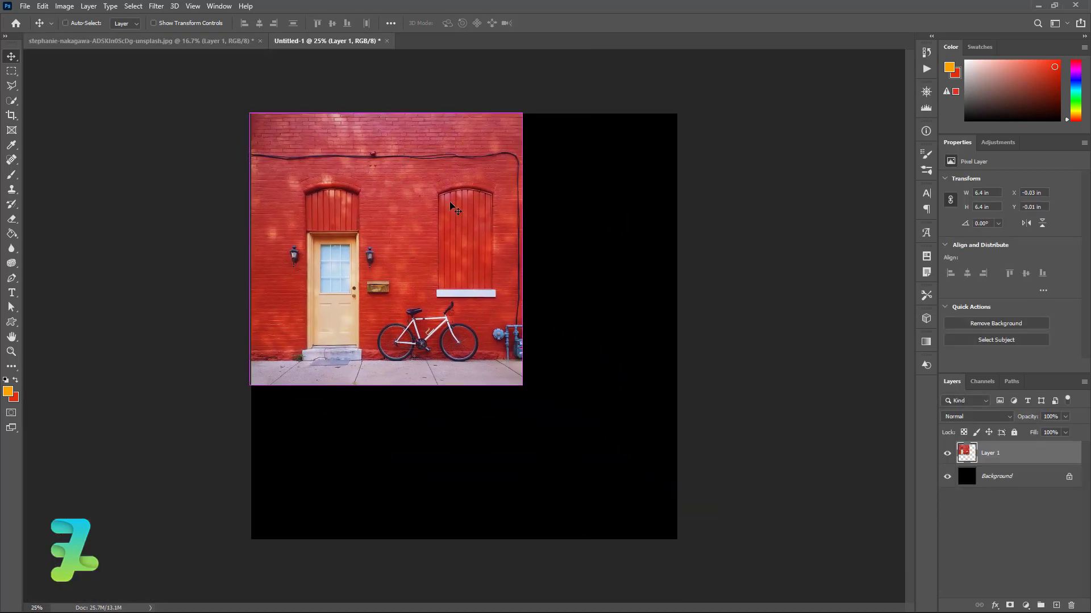
key("ctrl+t")
left_click_drag(522, 385, 669, 558)
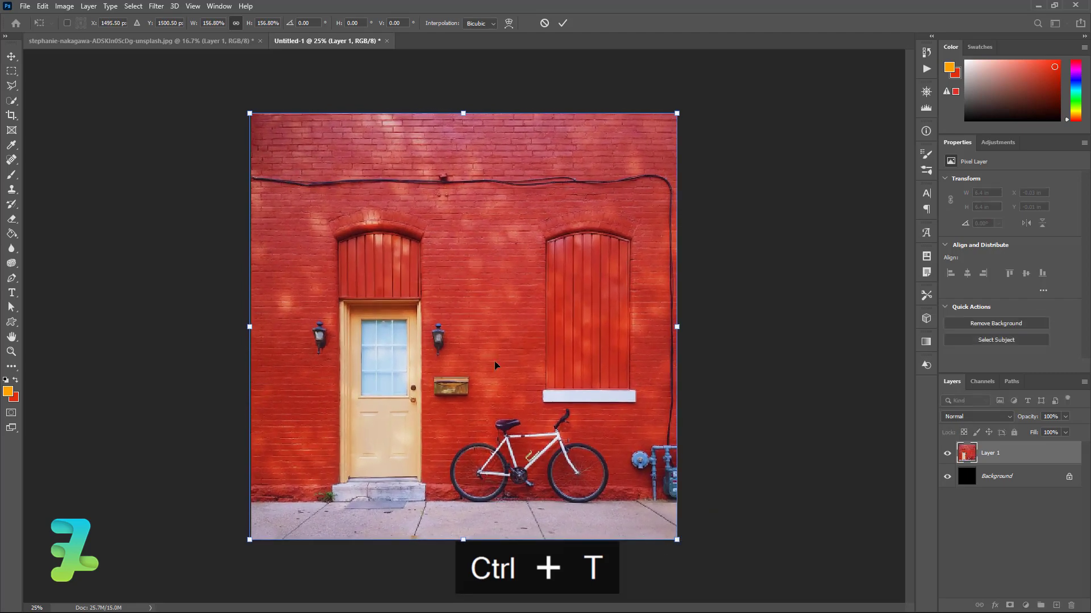
left_click(51, 55)
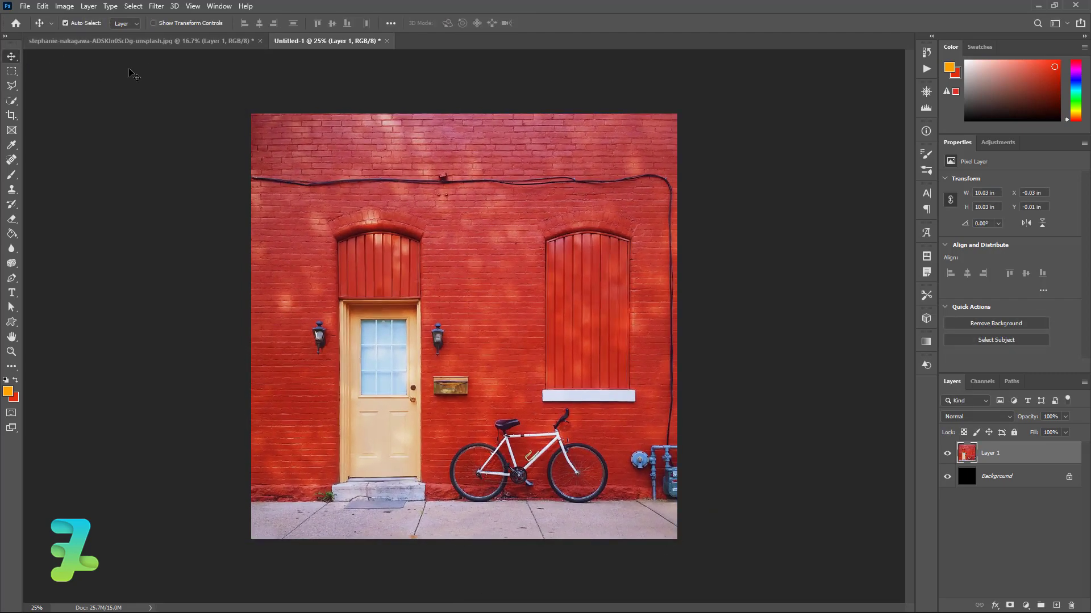
left_click(158, 6)
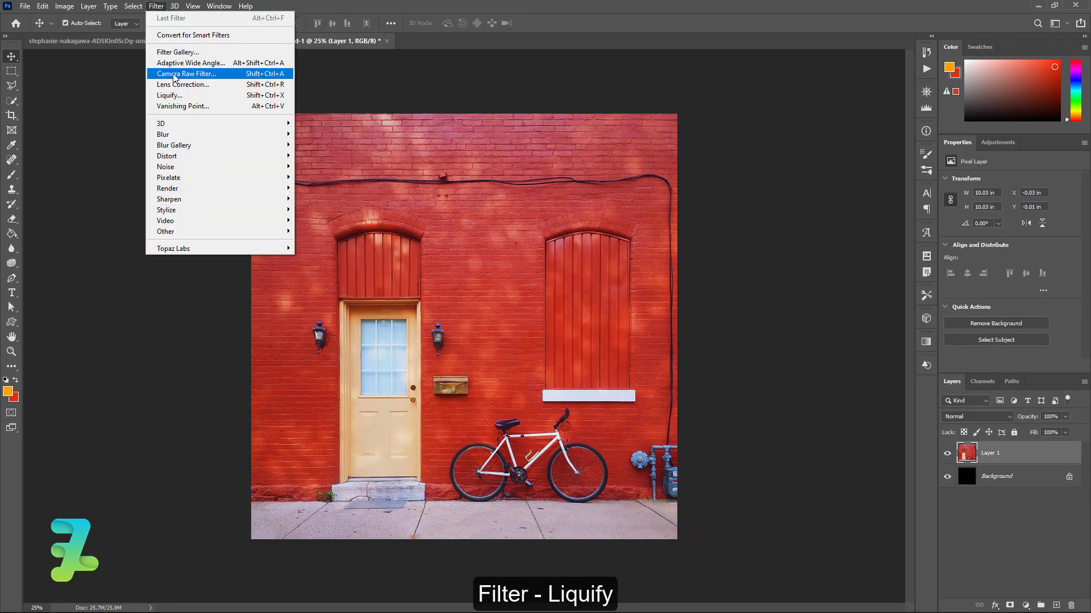
In Liquify, smear the brick wall into large swirls with a 700-size Forward Warp brush
left_click(171, 96)
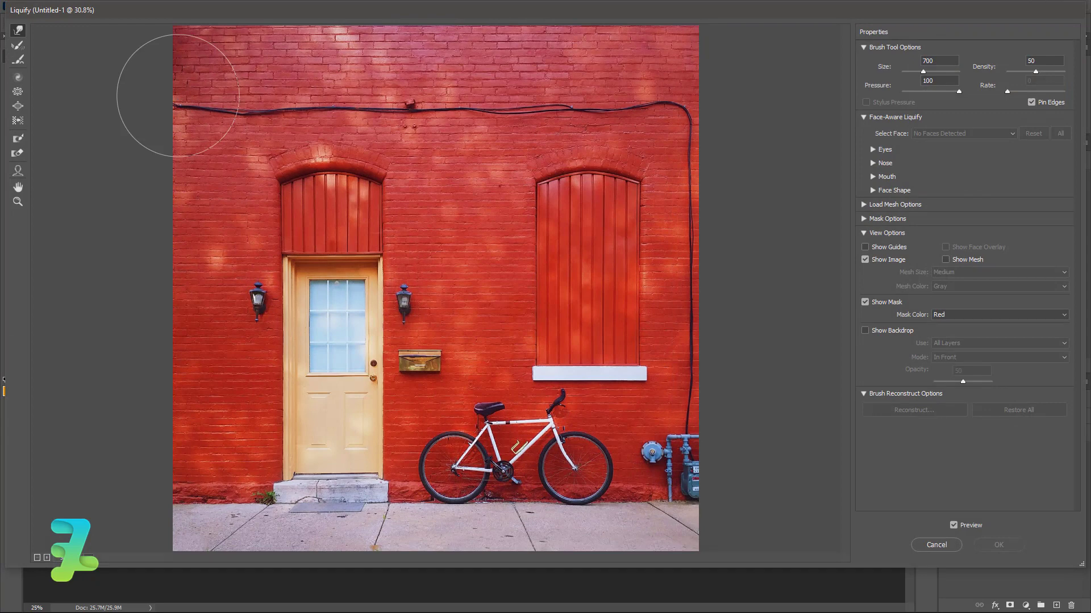
mouse_move(252, 86)
left_mouse_down()
mouse_move(267, 126)
mouse_move(339, 79)
mouse_move(109, 31)
mouse_move(198, 138)
mouse_move(334, 190)
mouse_move(430, 196)
mouse_move(513, 93)
mouse_move(522, 60)
mouse_move(348, 81)
mouse_move(667, 203)
mouse_move(681, 95)
mouse_move(656, 36)
mouse_move(604, 269)
mouse_move(603, 354)
mouse_move(683, 485)
mouse_move(630, 582)
mouse_move(644, 525)
mouse_move(686, 498)
mouse_move(586, 457)
mouse_move(542, 469)
mouse_move(472, 439)
mouse_move(281, 492)
mouse_move(266, 470)
mouse_move(273, 403)
mouse_move(310, 293)
mouse_move(218, 249)
mouse_move(173, 270)
mouse_move(106, 356)
mouse_move(57, 453)
mouse_move(152, 452)
mouse_move(336, 321)
mouse_move(472, 277)
mouse_move(477, 266)
mouse_move(413, 247)
mouse_move(380, 334)
mouse_move(446, 292)
mouse_move(253, 484)
mouse_move(396, 344)
mouse_move(364, 486)
mouse_move(564, 361)
mouse_move(644, 365)
mouse_move(506, 523)
left_mouse_up()
mouse_move(426, 531)
left_mouse_down()
mouse_move(473, 490)
mouse_move(601, 355)
mouse_move(380, 536)
mouse_move(624, 331)
mouse_move(646, 246)
mouse_move(339, 495)
mouse_move(606, 225)
mouse_move(355, 369)
mouse_move(590, 154)
mouse_move(215, 367)
mouse_move(359, 228)
mouse_move(566, 98)
mouse_move(255, 247)
mouse_move(378, 86)
mouse_move(202, 171)
mouse_move(336, 39)
mouse_move(151, 74)
left_mouse_up()
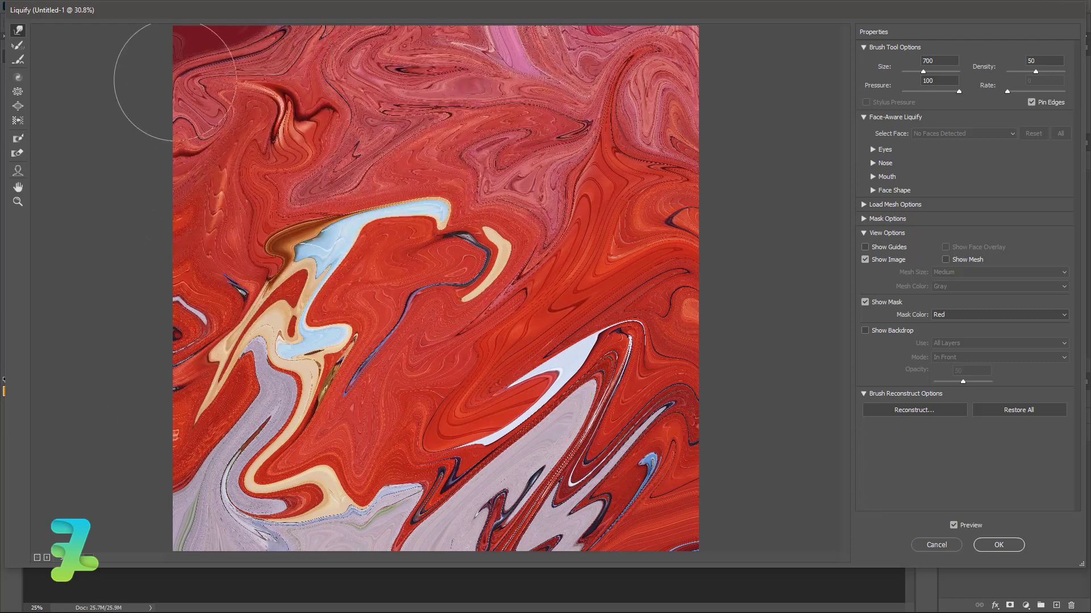
mouse_move(426, 207)
left_mouse_down()
mouse_move(200, 442)
mouse_move(563, 85)
mouse_move(145, 316)
mouse_move(539, 51)
left_mouse_up()
left_click_drag(131, 316, 585, 85)
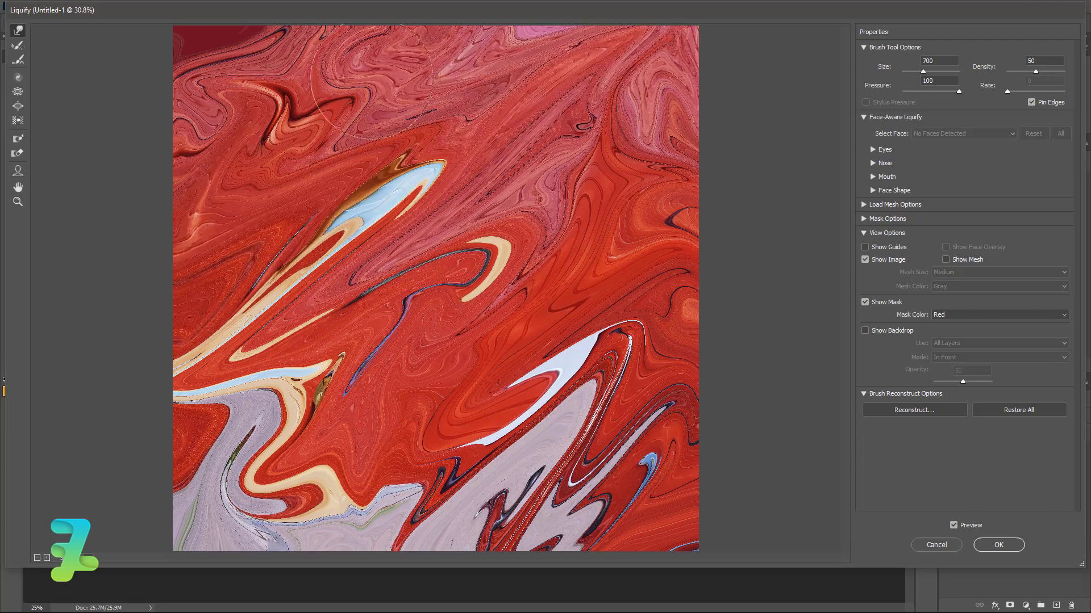
mouse_move(372, 80)
left_mouse_down()
mouse_move(511, 119)
mouse_move(227, 164)
mouse_move(443, 79)
mouse_move(573, 191)
mouse_move(284, 377)
mouse_move(767, 138)
mouse_move(106, 520)
mouse_move(514, 327)
mouse_move(663, 328)
mouse_move(631, 554)
mouse_move(602, 437)
mouse_move(548, 364)
mouse_move(625, 318)
mouse_move(378, 392)
mouse_move(432, 335)
mouse_move(369, 375)
mouse_move(360, 366)
mouse_move(628, 245)
left_mouse_up()
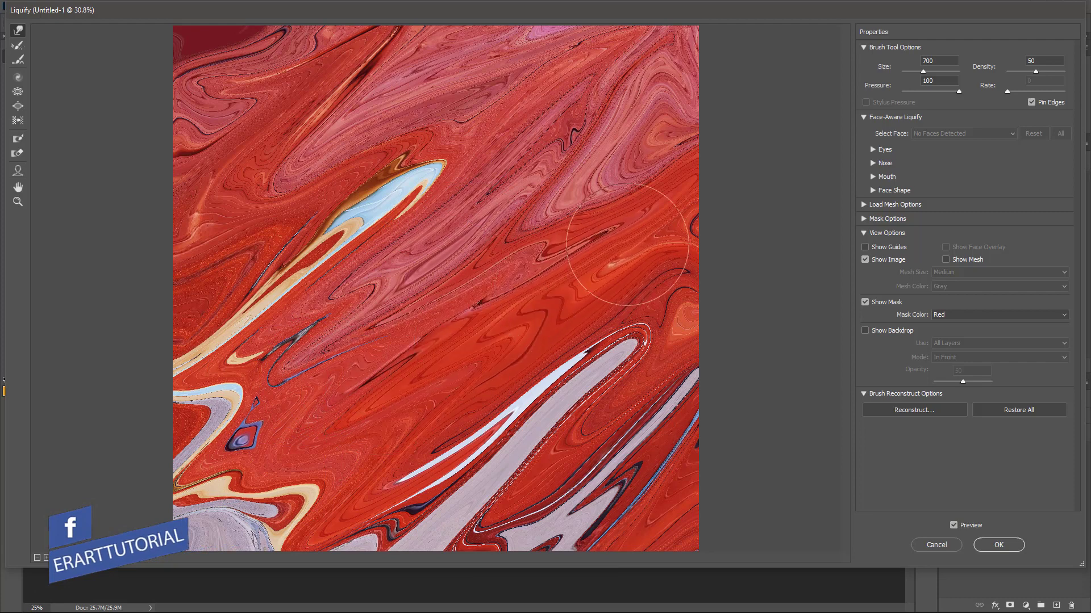
mouse_move(478, 201)
left_mouse_down()
mouse_move(404, 169)
mouse_move(213, 297)
left_mouse_up()
left_click_drag(420, 182, 296, 273)
left_click_drag(431, 85, 267, 214)
mouse_move(281, 114)
left_mouse_down()
mouse_move(281, 75)
mouse_move(242, 145)
mouse_move(256, 86)
left_mouse_up()
left_click_drag(353, 69, 360, 198)
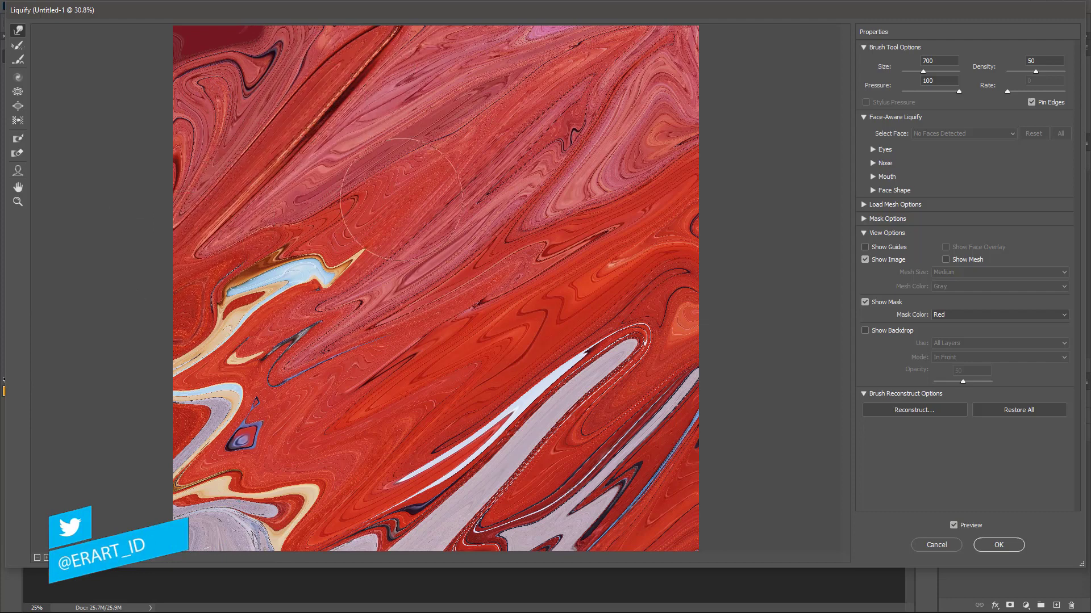
Refine the middle and lower streaks with a smaller 300-size warp brush, then apply Liquify
key("bracketleft")
key("bracketleft")
key("bracketleft")
key("bracketleft")
key("ctrl+z")
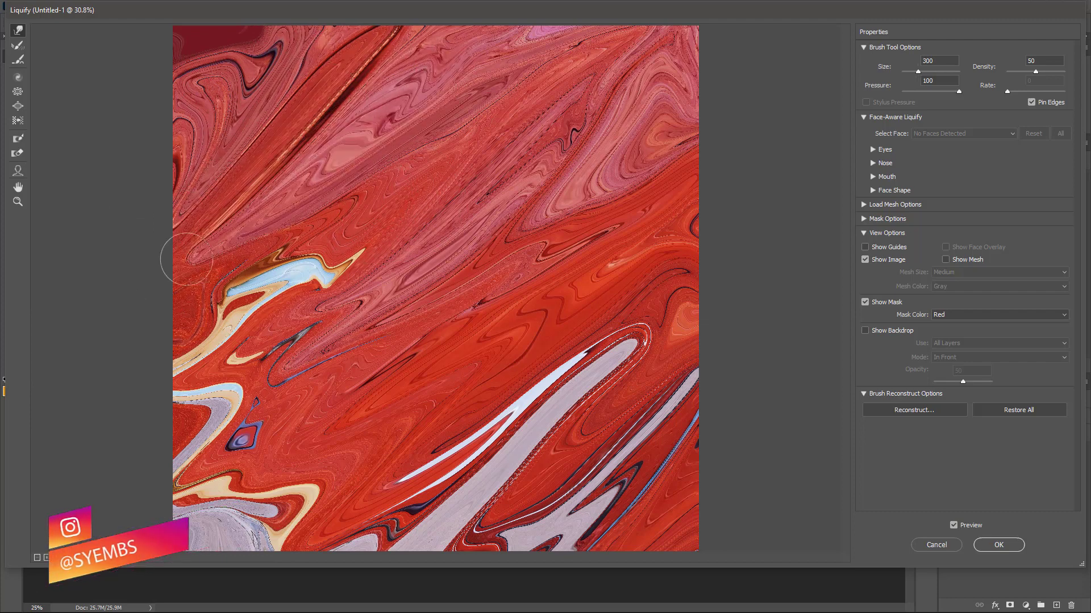
mouse_move(335, 250)
left_mouse_down()
mouse_move(267, 296)
mouse_move(205, 369)
left_mouse_up()
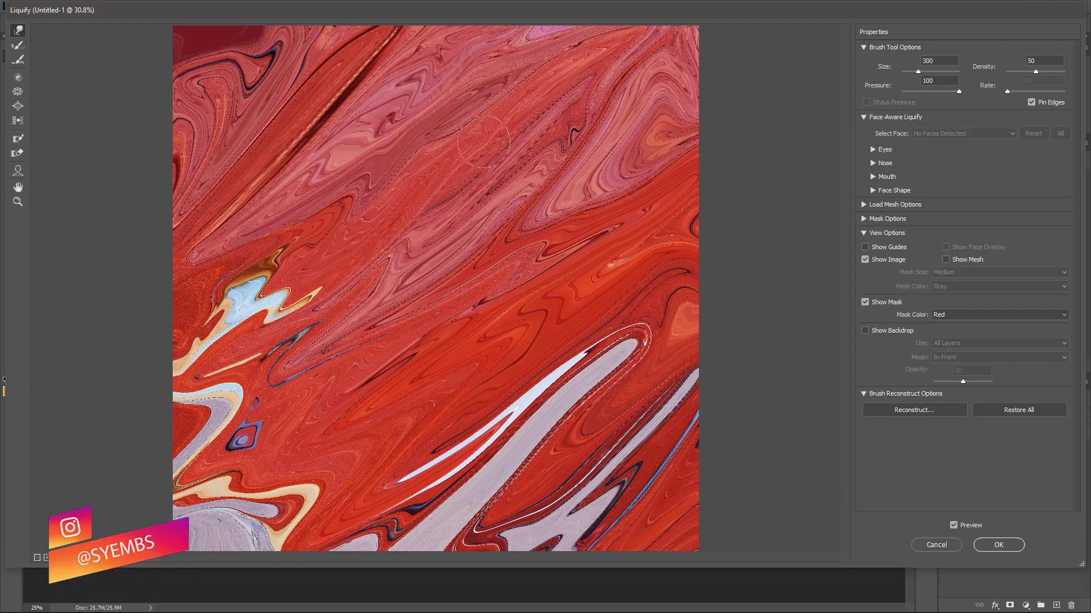
mouse_move(562, 176)
left_mouse_down()
mouse_move(310, 379)
mouse_move(476, 262)
left_mouse_up()
left_click_drag(627, 343, 329, 565)
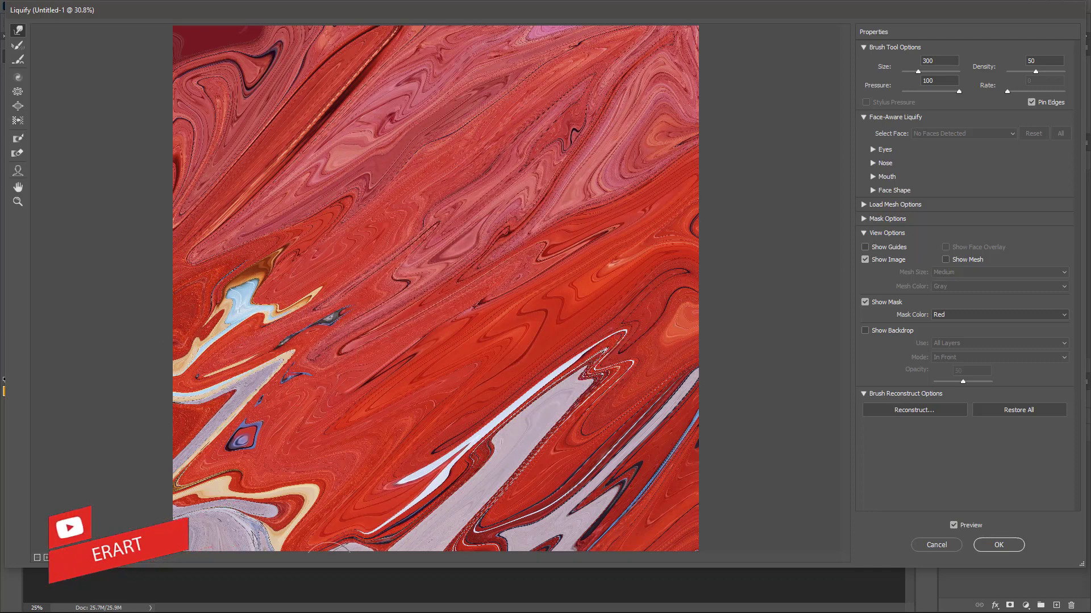
left_click_drag(239, 534, 506, 312)
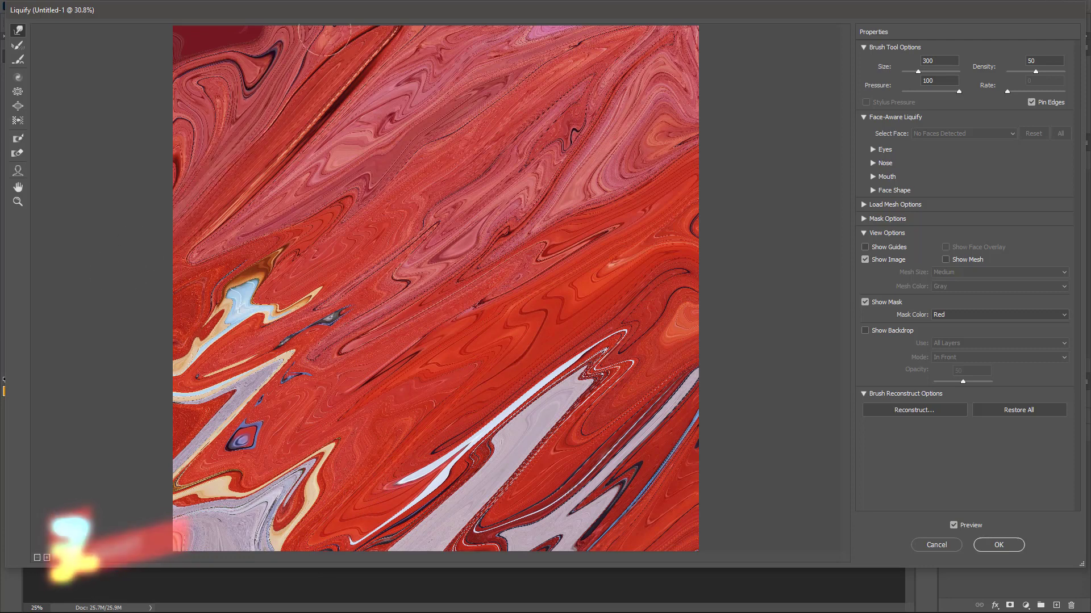
left_click(990, 549)
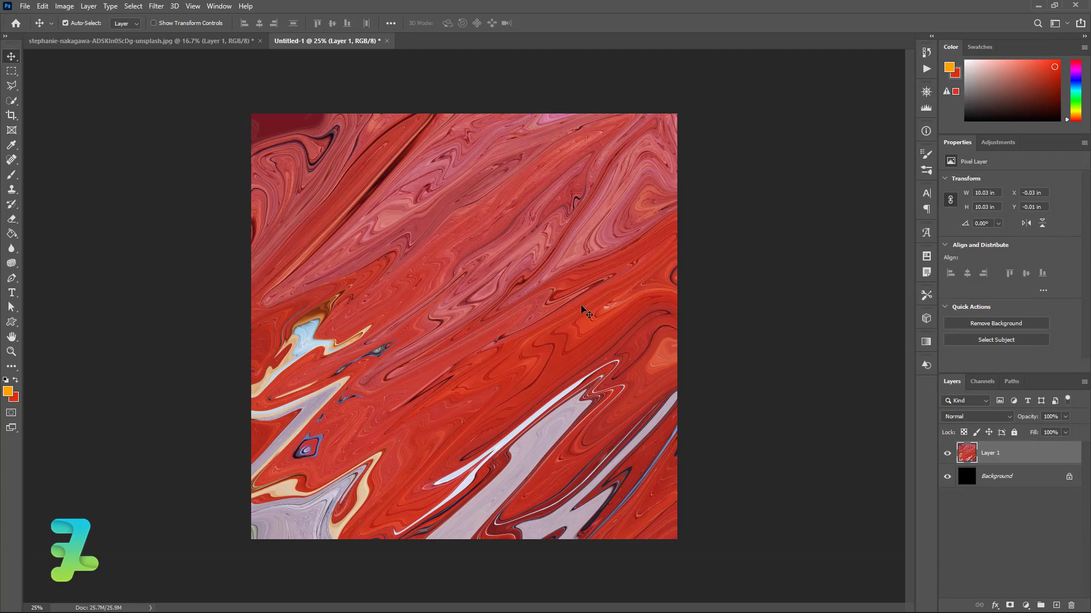
Hide the portrait's background and drag the cut-out man onto the poster as Layer 2
left_click(102, 42)
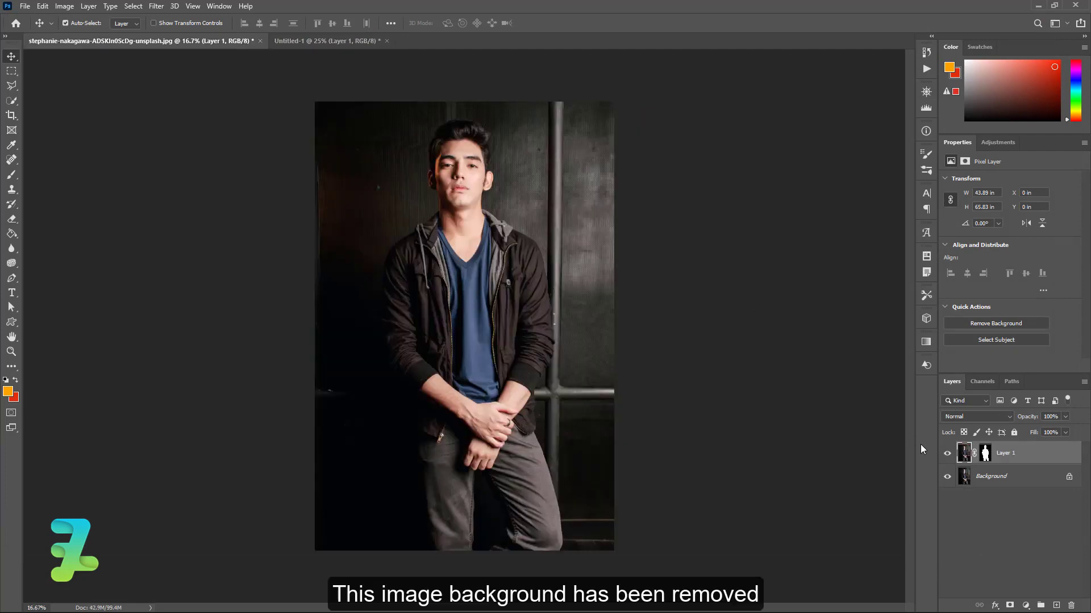
left_click(948, 477)
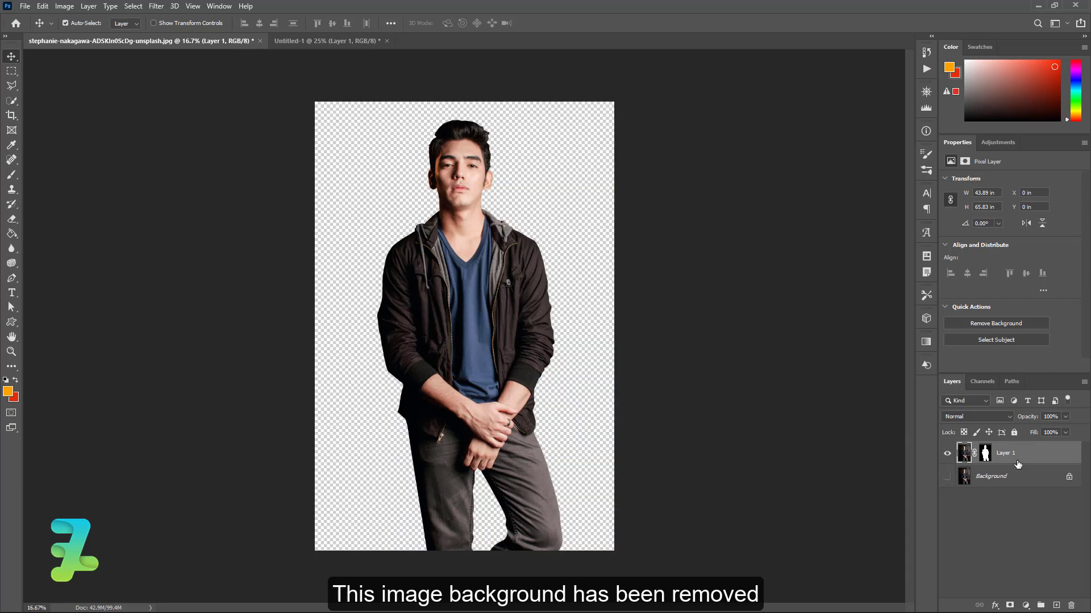
right_click(196, 44)
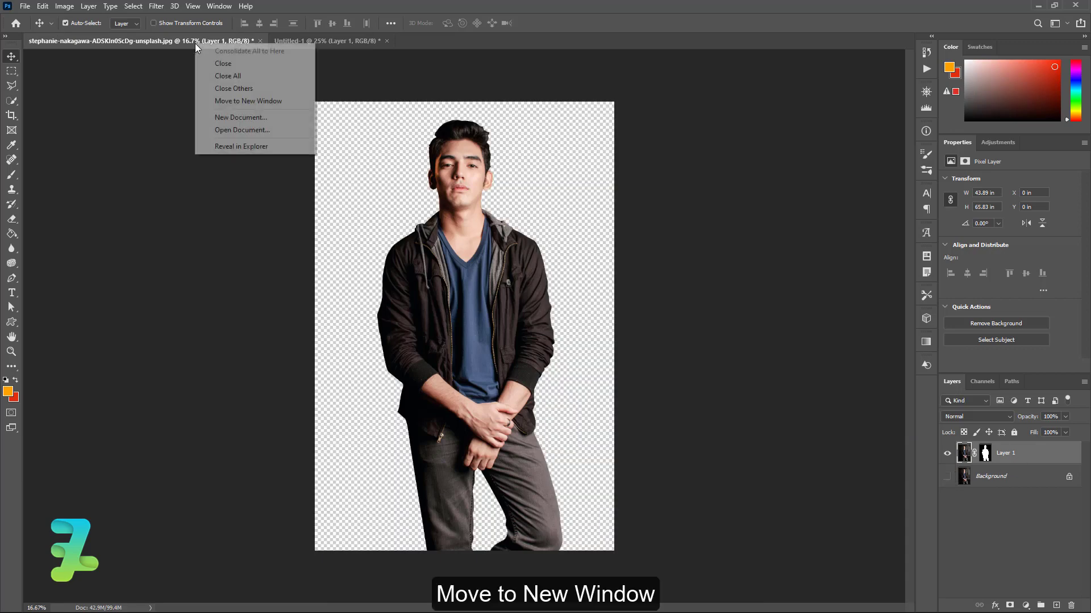
left_click(218, 107)
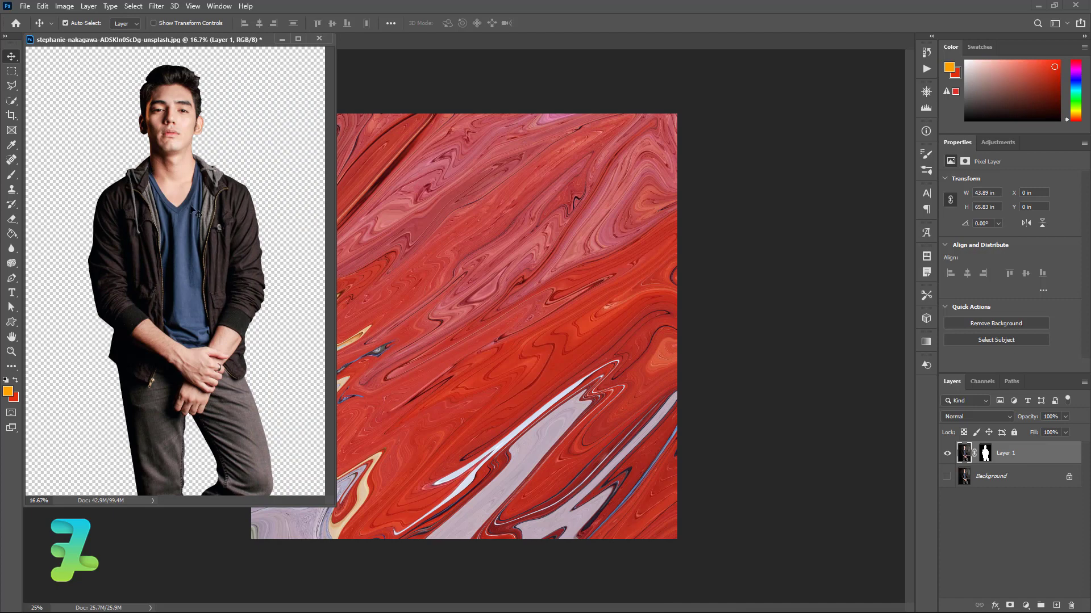
left_click_drag(216, 218, 434, 312)
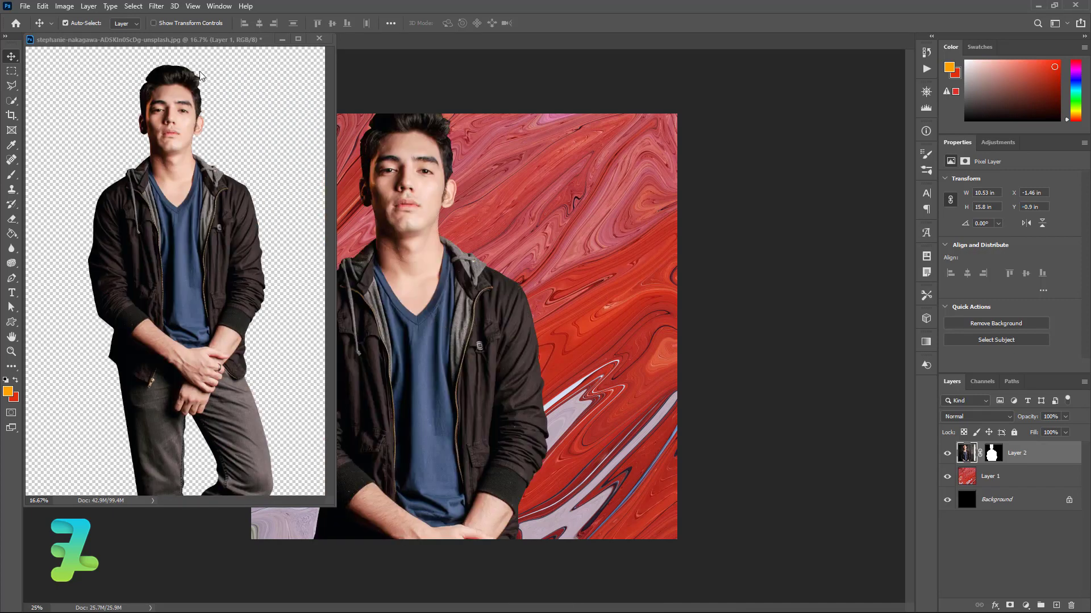
left_click_drag(179, 39, 339, 43)
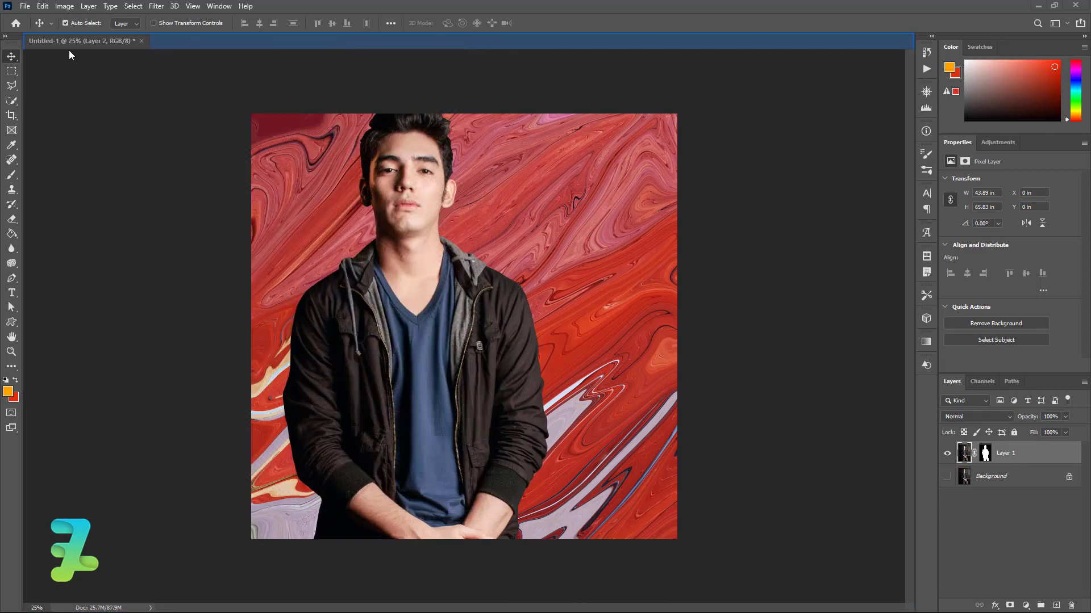
left_click(68, 42)
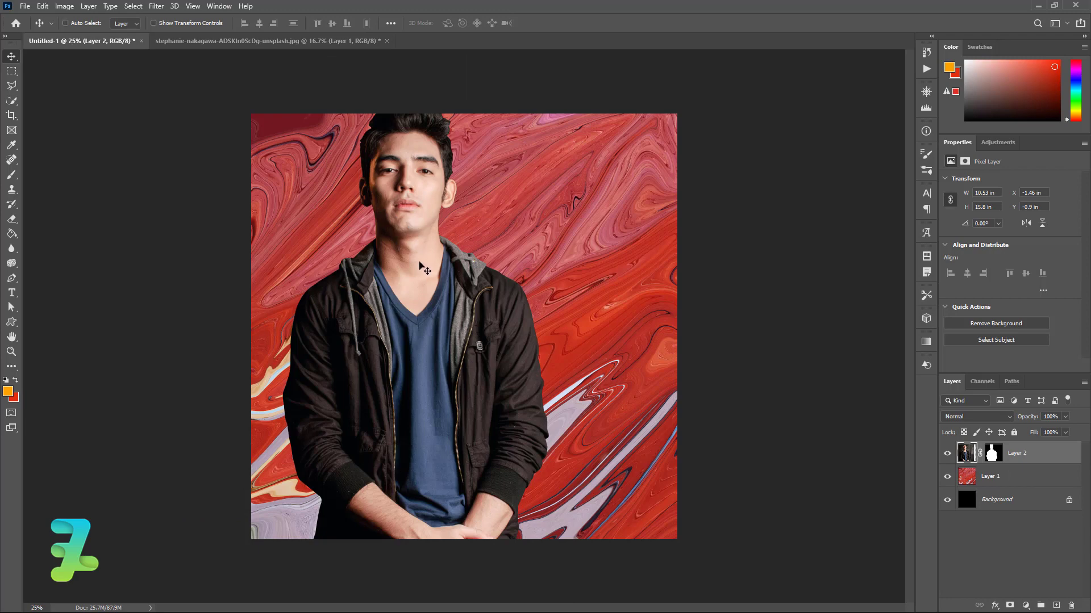
Scale the man to about 66% and place him at the bottom centre
left_click_drag(419, 265, 480, 307)
key("ctrl+t")
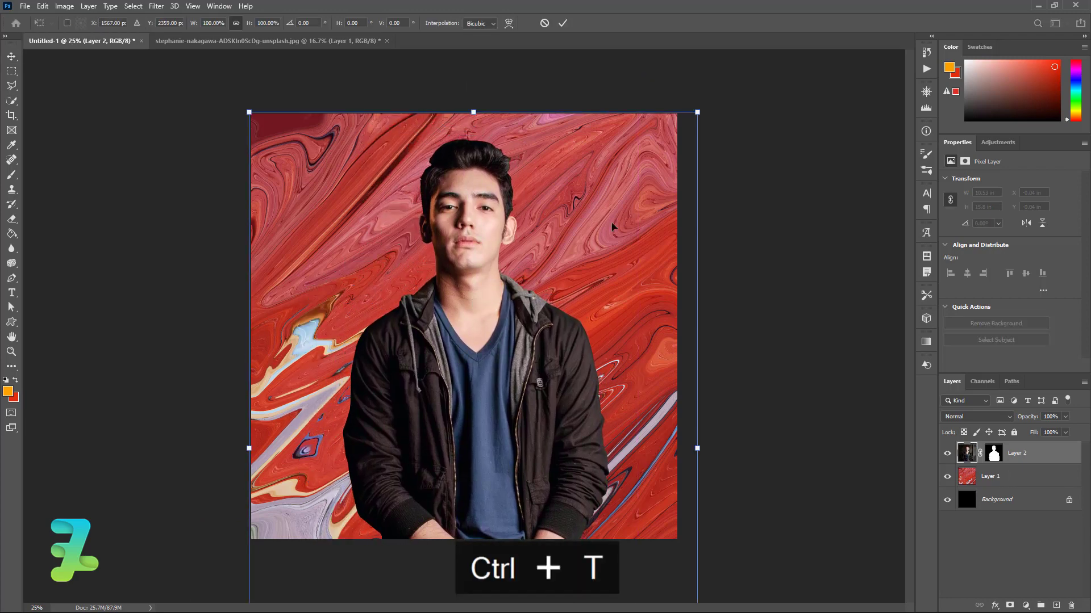
left_click_drag(698, 110, 623, 224)
left_click_drag(454, 365, 430, 364)
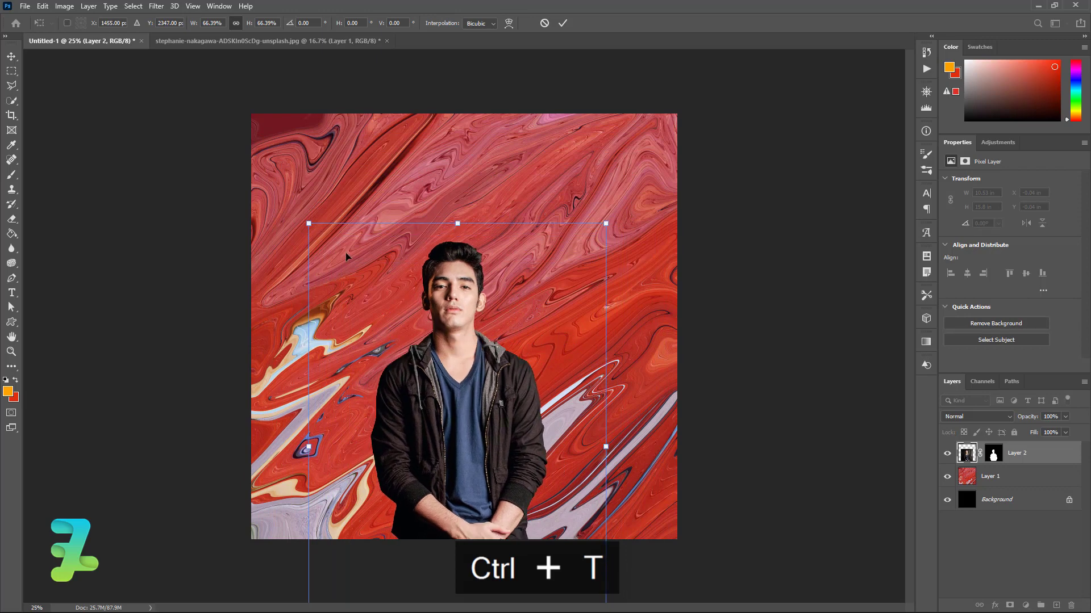
left_click(12, 55)
Convert the man's layer to a smart object and mask it to a rectangle around his upper body
right_click(1043, 452)
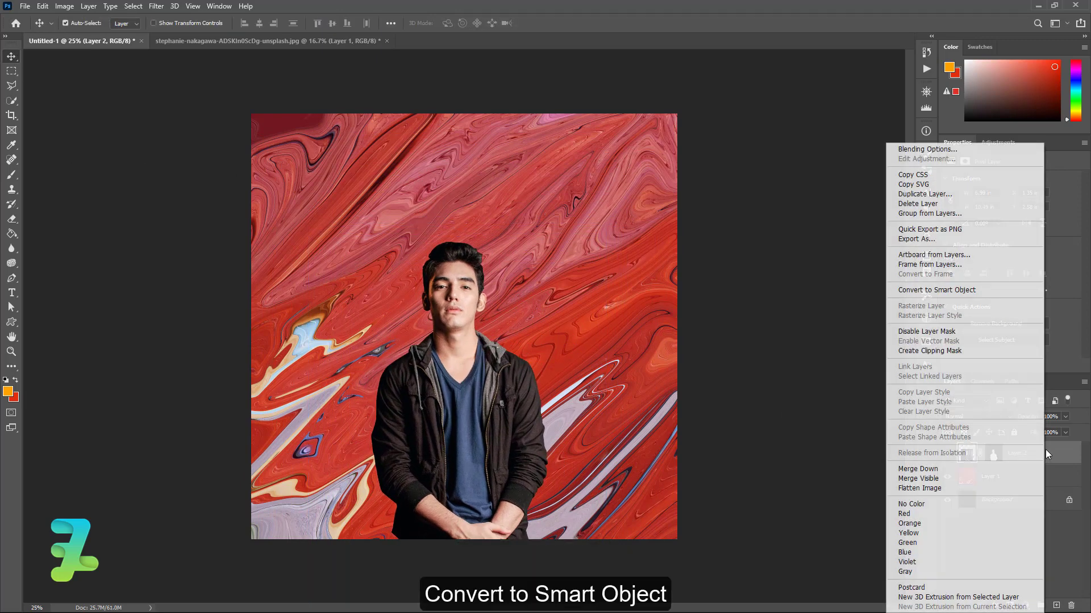
left_click(949, 289)
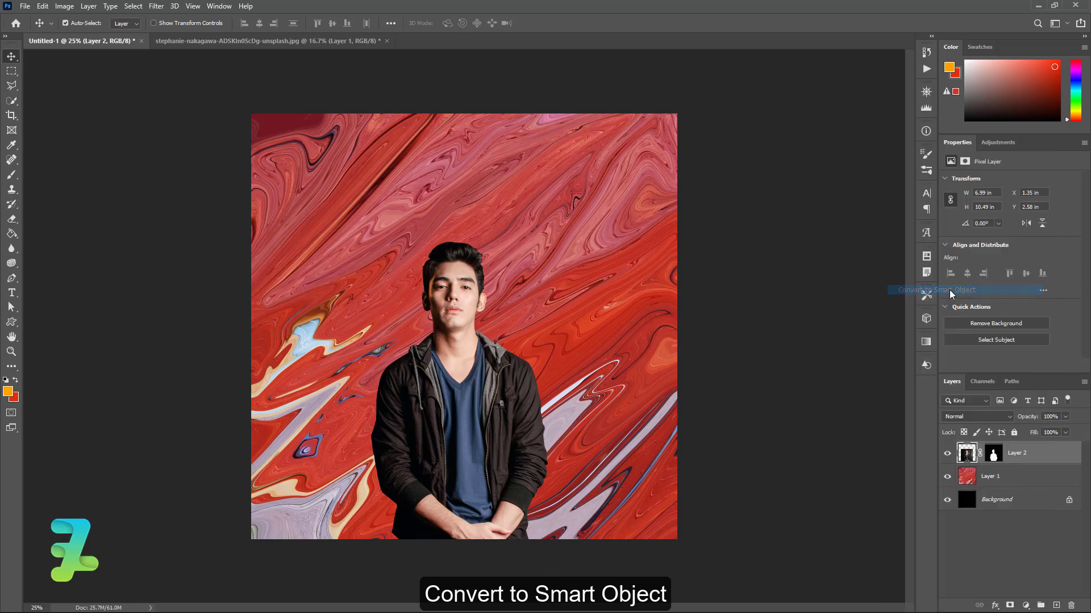
left_click(11, 71)
left_click_drag(329, 195, 565, 489)
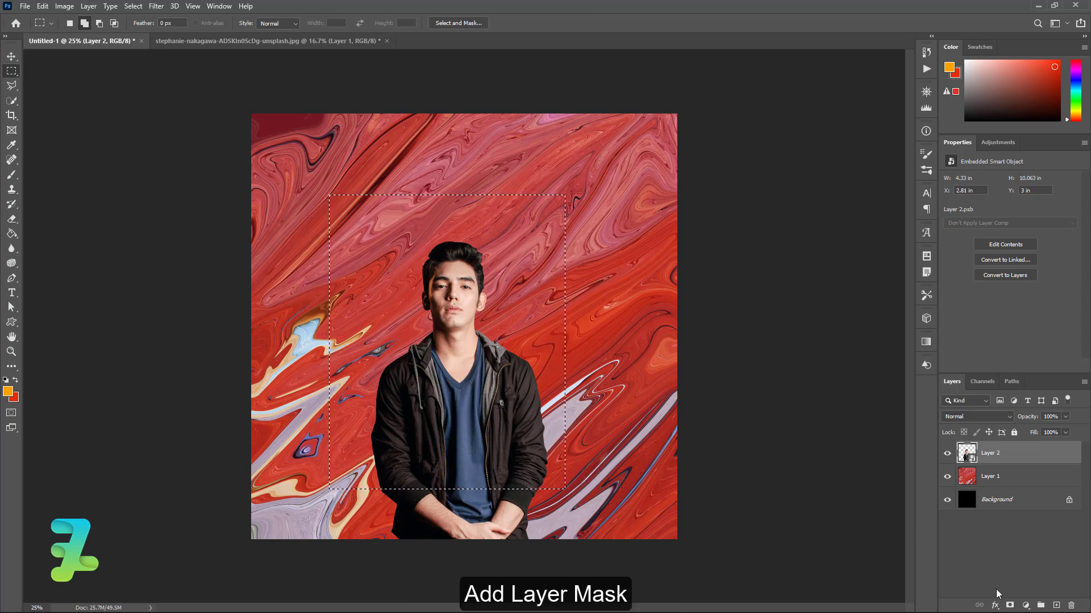
left_click(1009, 606)
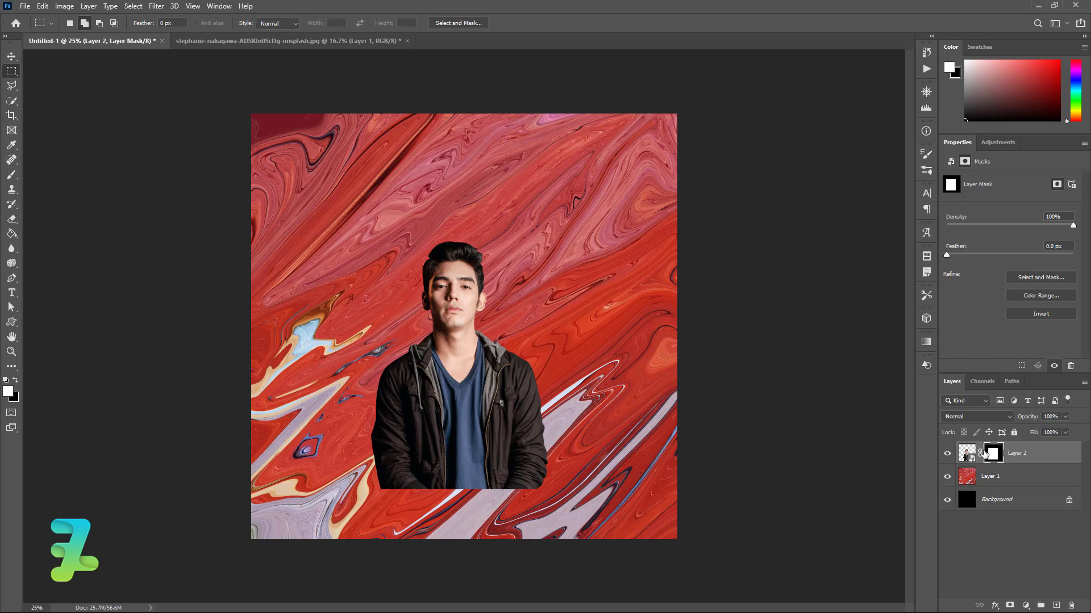
Move the man slightly lower and centre him horizontally on the canvas
left_click(11, 56)
left_click_drag(467, 379, 466, 385)
key("ctrl+a")
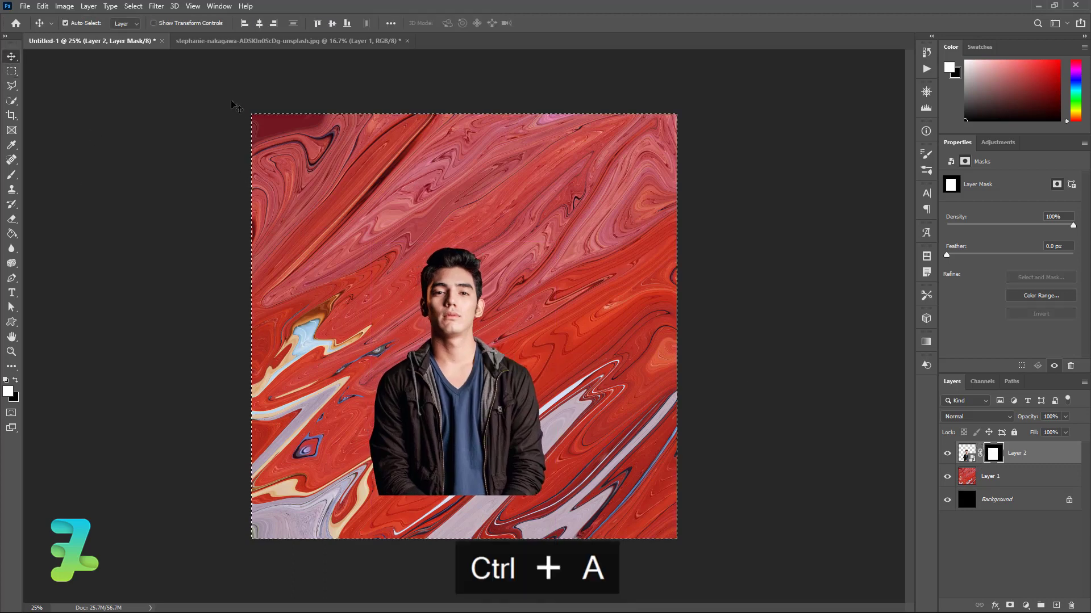
left_click(259, 23)
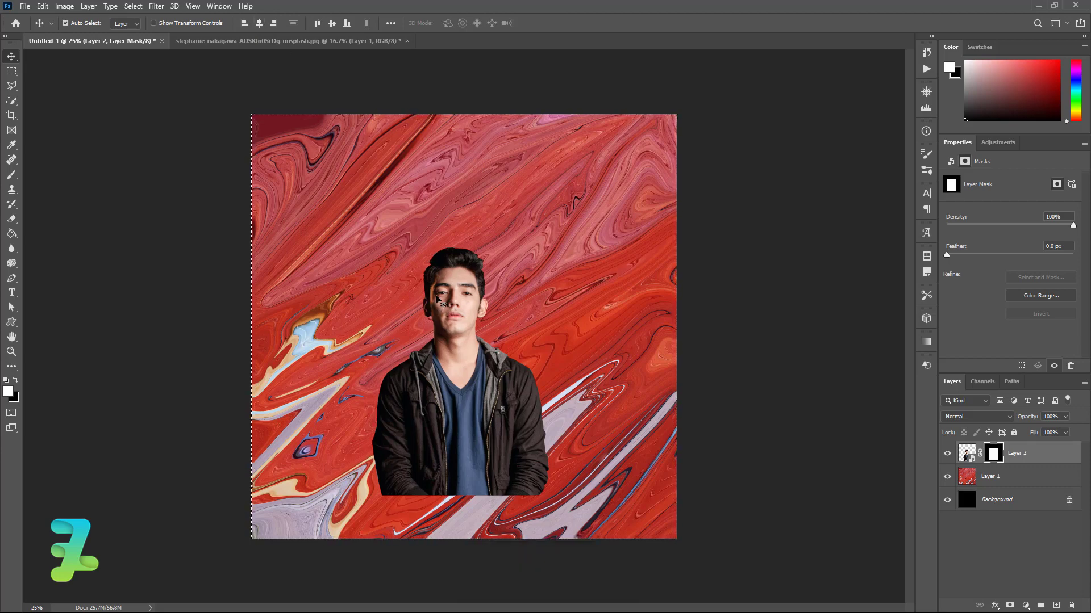
key("ctrl+d")
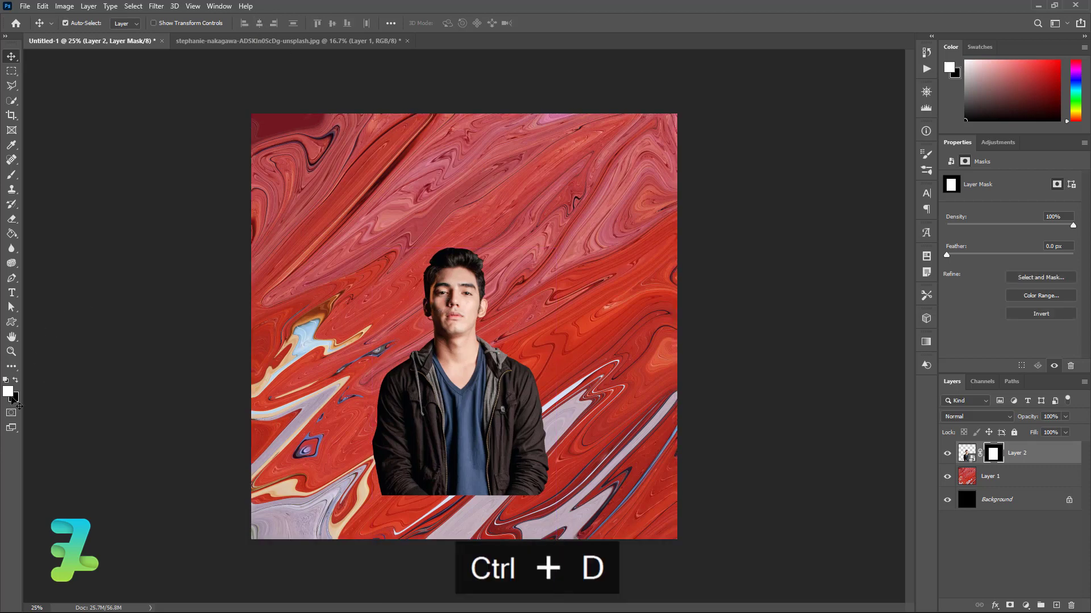
left_click(7, 390)
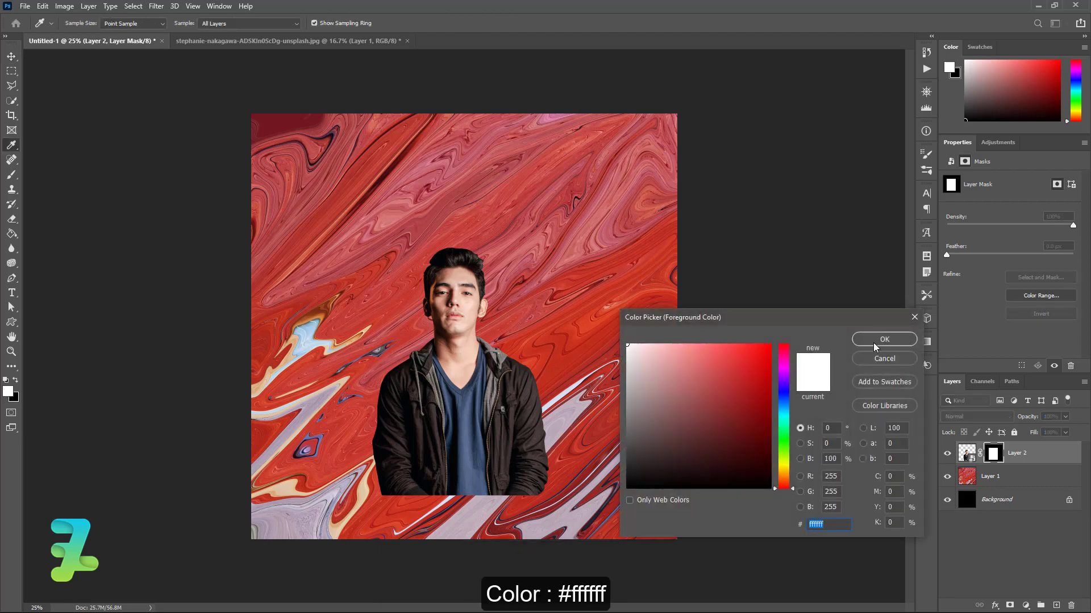
With a white foreground, type the GOOD MOOD title near the top centre above the swirl layer
left_click(874, 341)
left_click(12, 293)
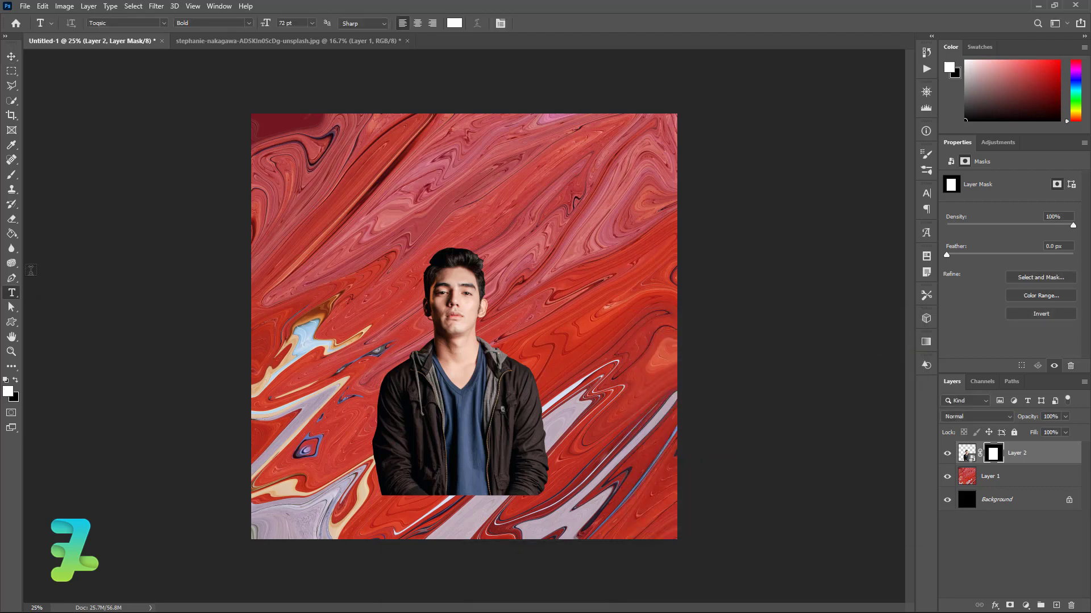
left_click(1012, 480)
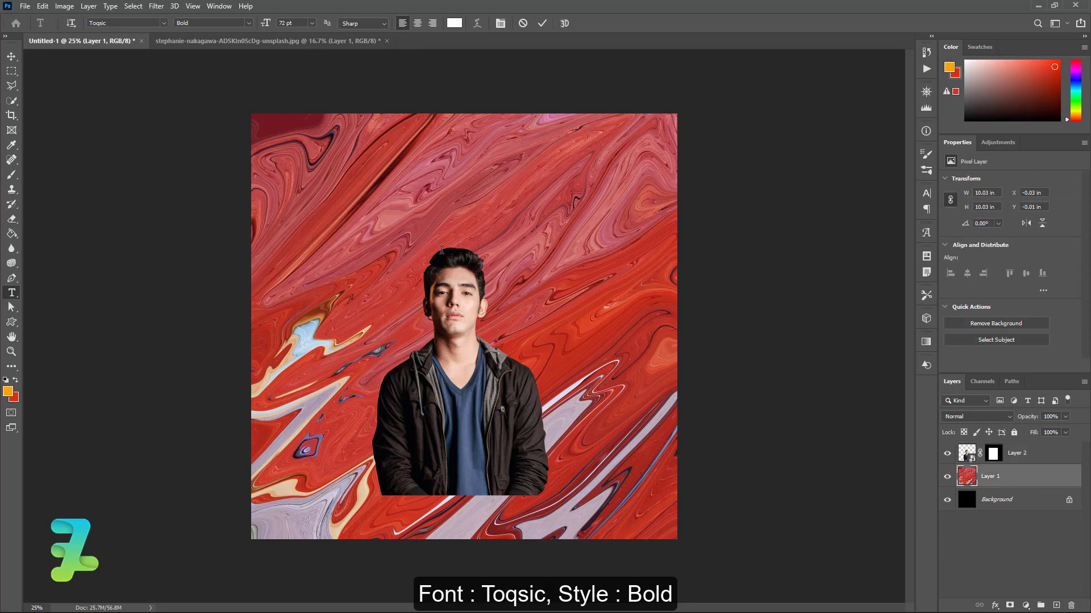
left_click(409, 209)
type("GOOD")
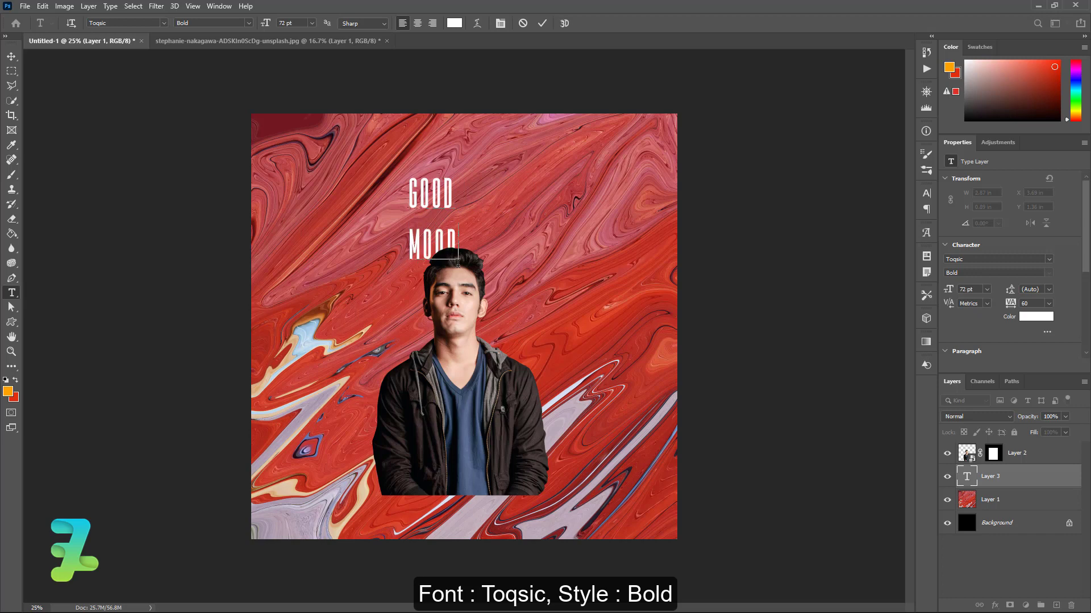
Set the title's line spacing to 55 pt in the Character panel
key("ctrl+a")
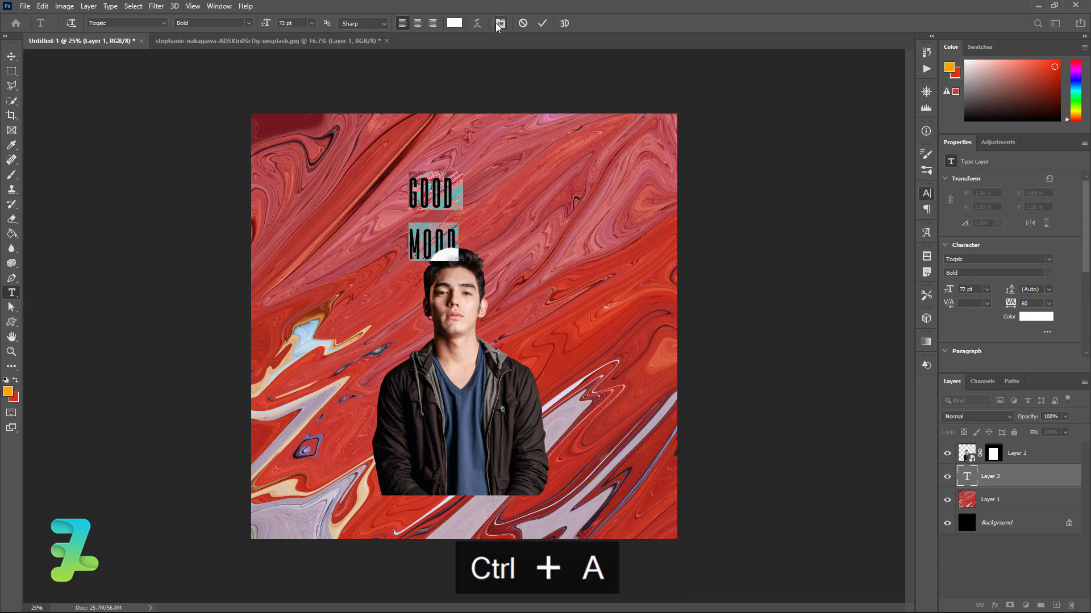
left_click(499, 24)
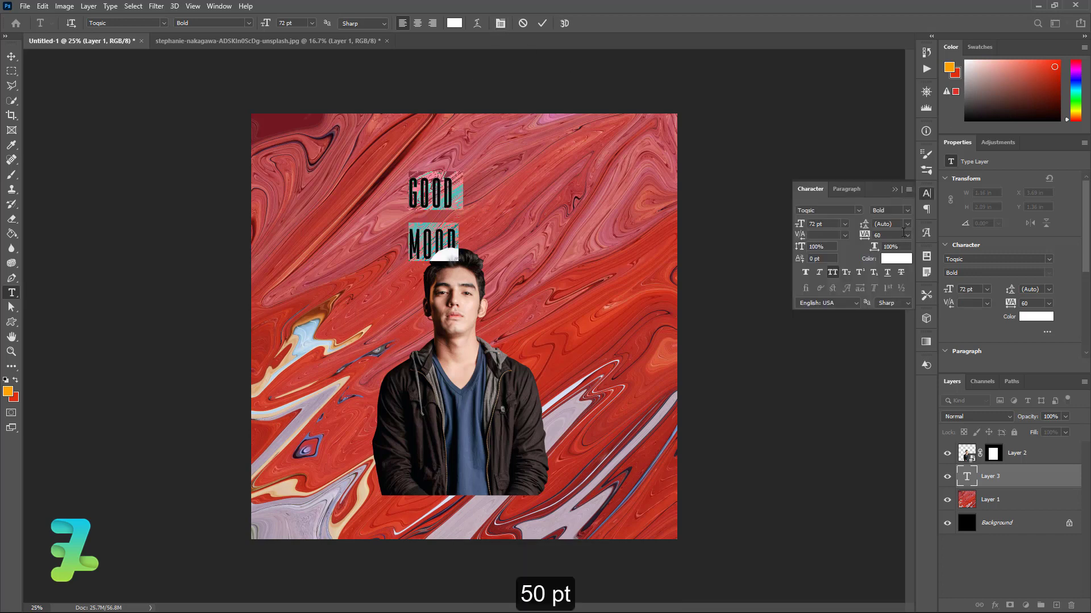
left_click(907, 224)
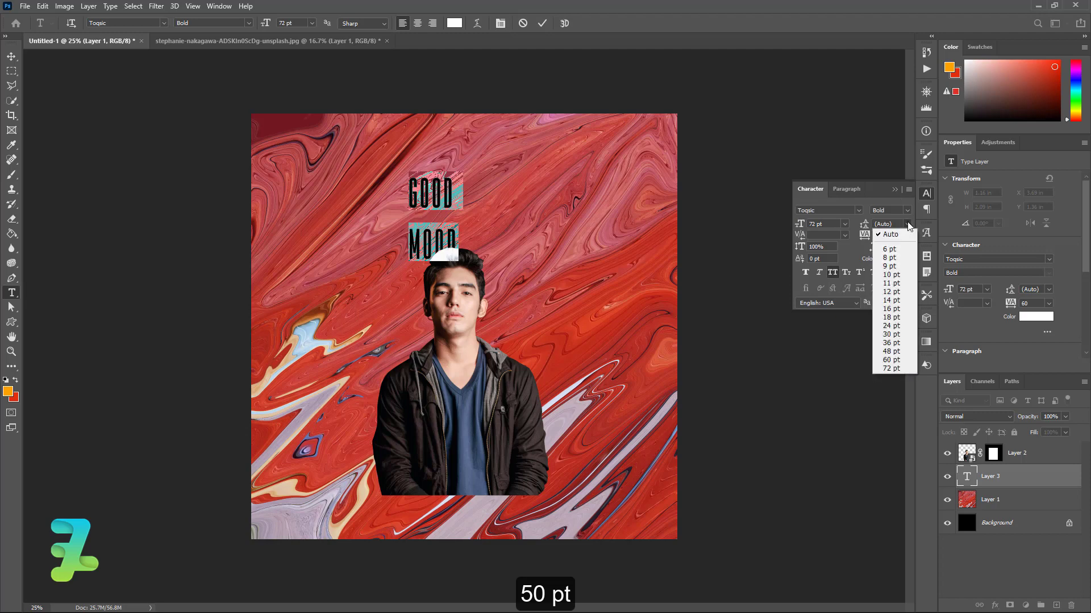
left_click(891, 360)
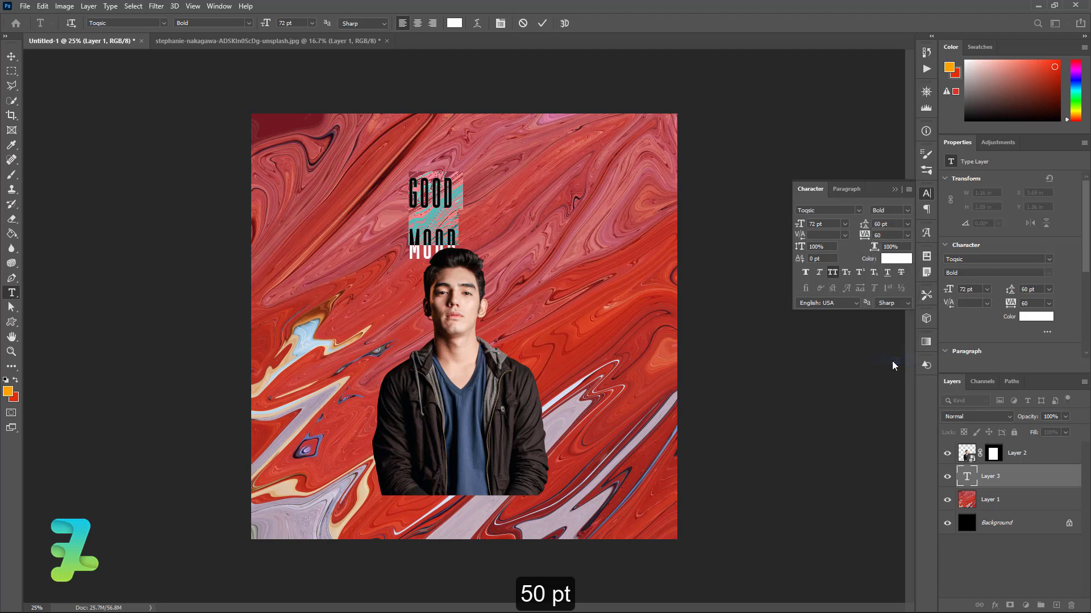
left_click(908, 225)
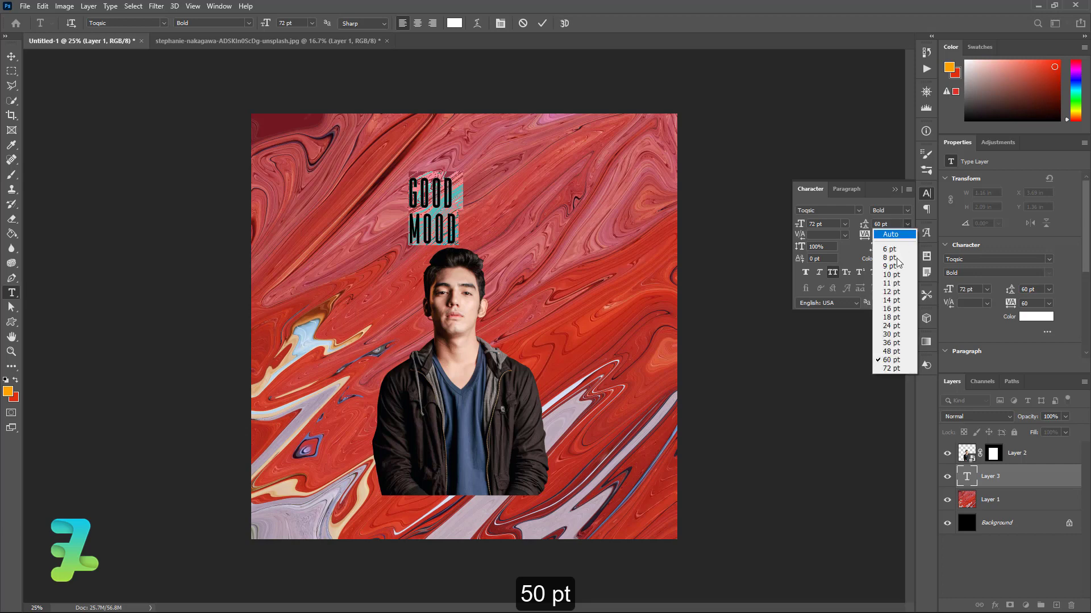
left_click(891, 352)
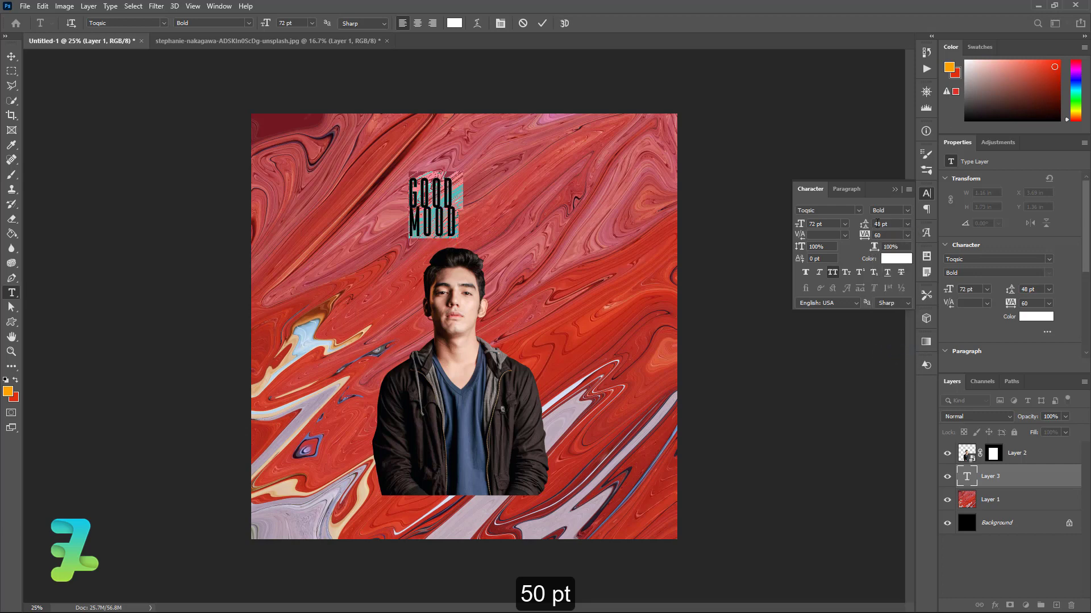
double_click(877, 224)
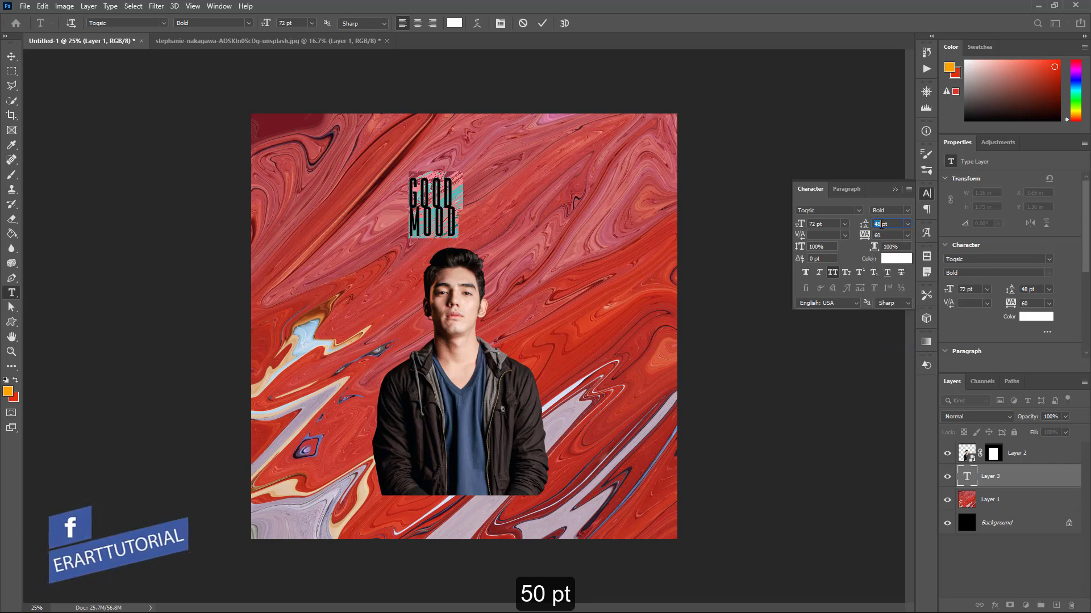
type("55")
key("Return")
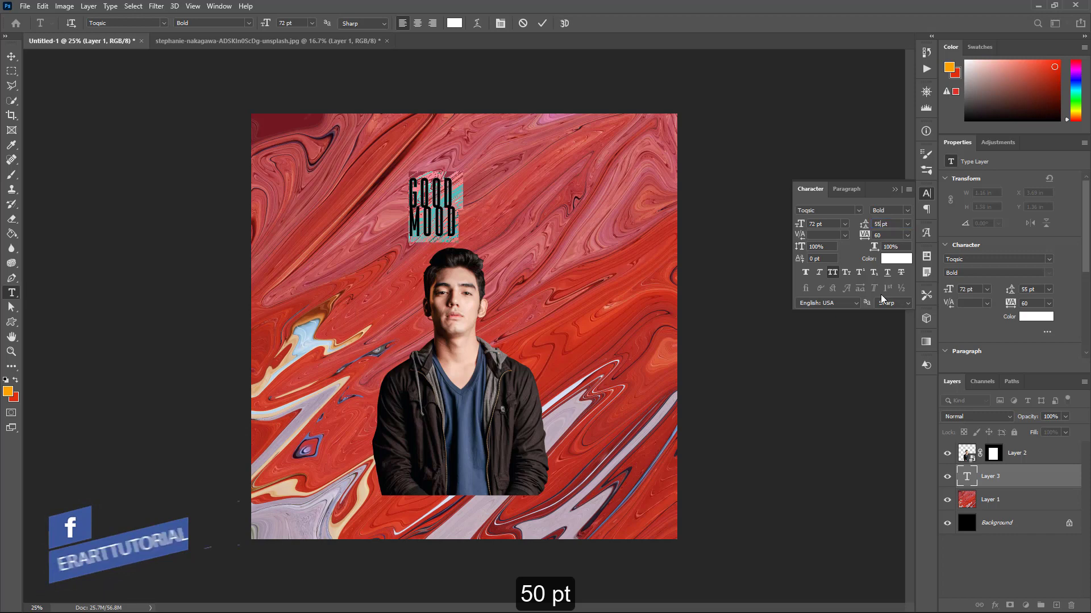
left_click(11, 57)
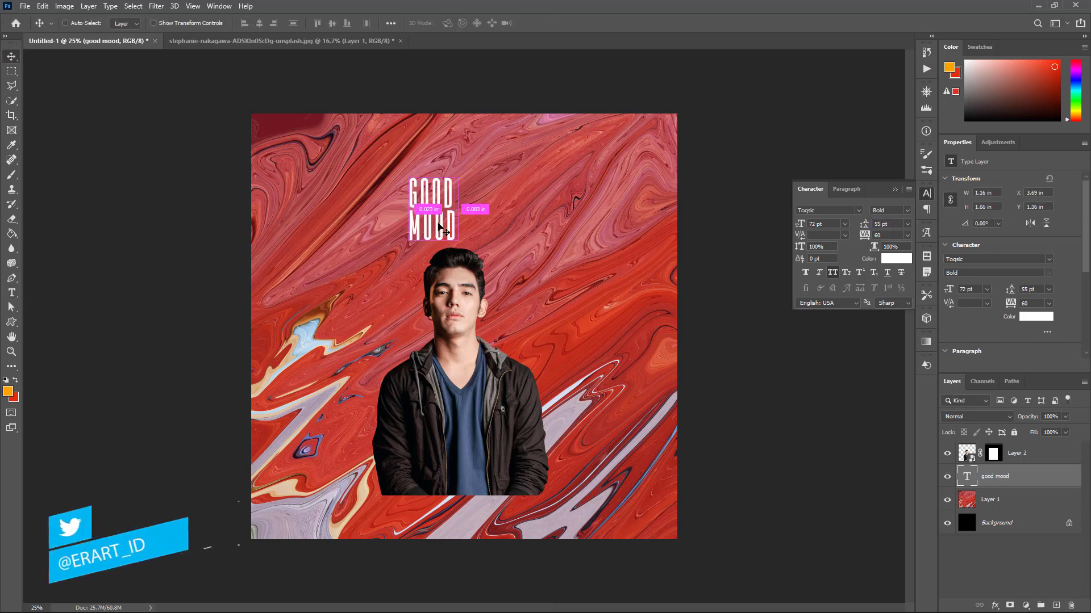
Scale the GOOD MOOD title to about 286% (190.72 pt) and centre it horizontally on the canvas
key("ctrl+t")
left_click_drag(457, 242, 534, 361)
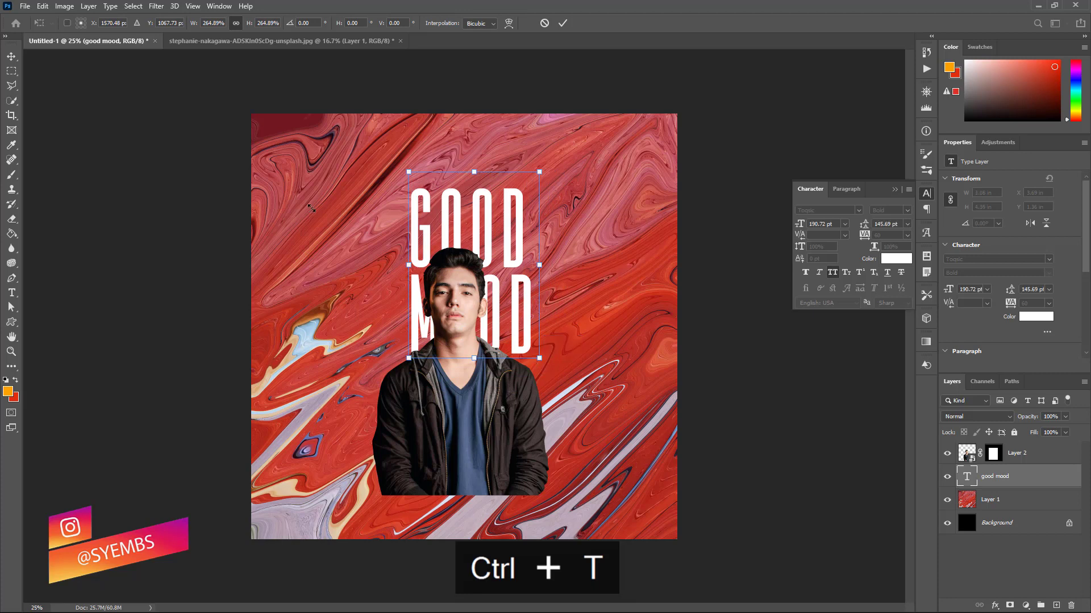
key("Return")
left_click_drag(493, 220, 484, 212)
key("ctrl+a")
left_click(259, 23)
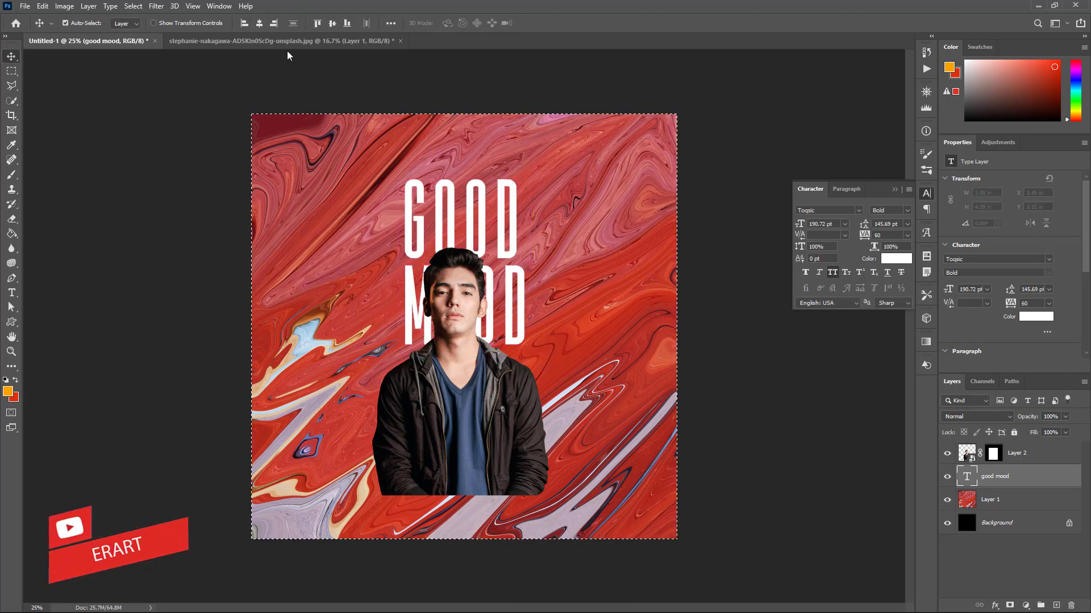
key("ctrl+d")
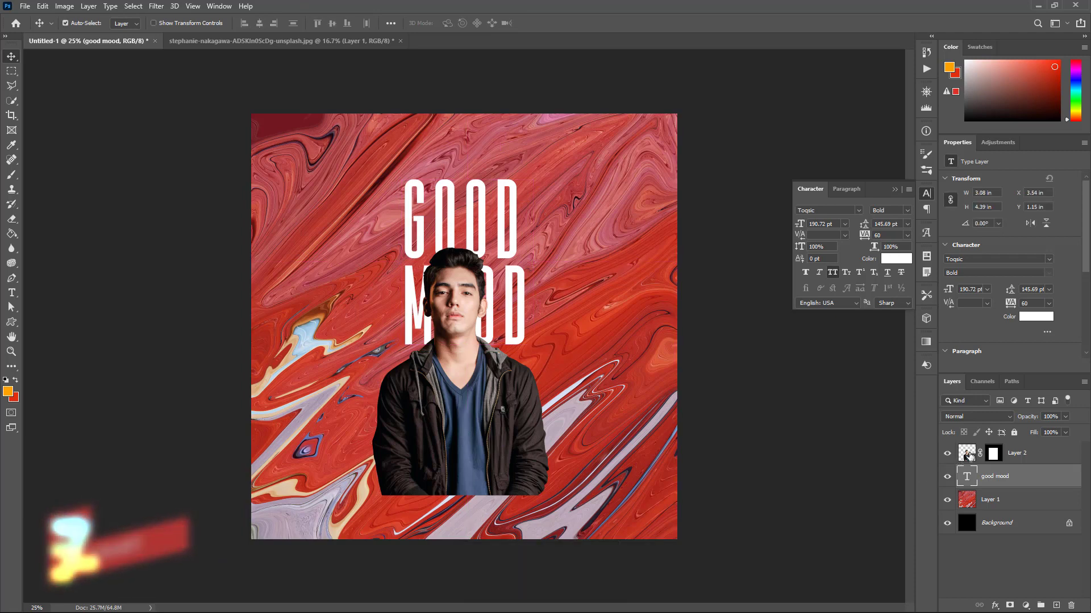
left_click(956, 454)
key("ctrl+a")
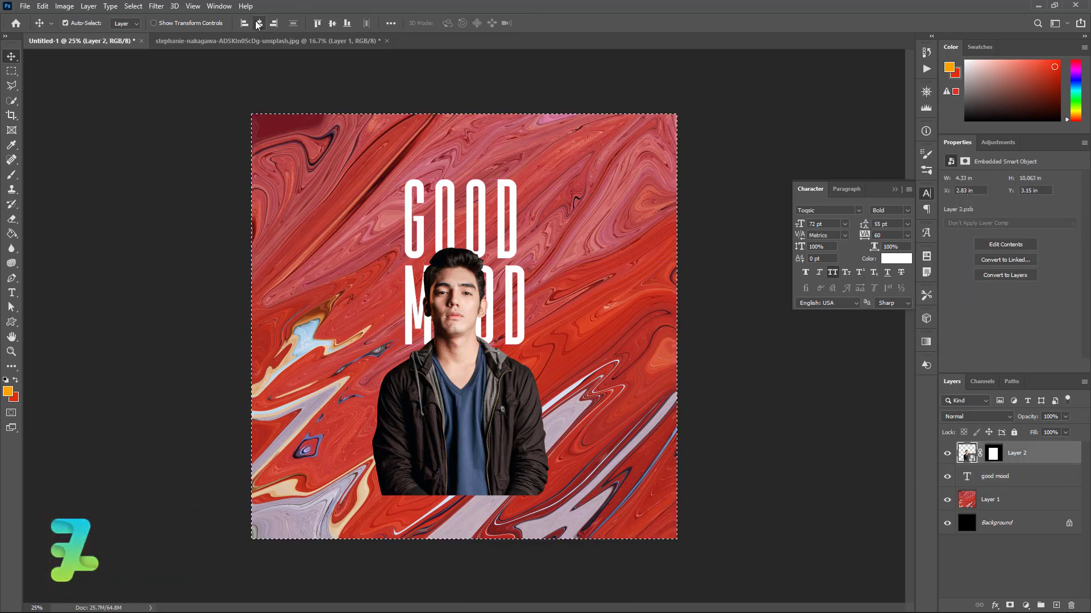
Nudge the man right with three arrow presses and duplicate the title as 'good mood copy'
key("ctrl+d")
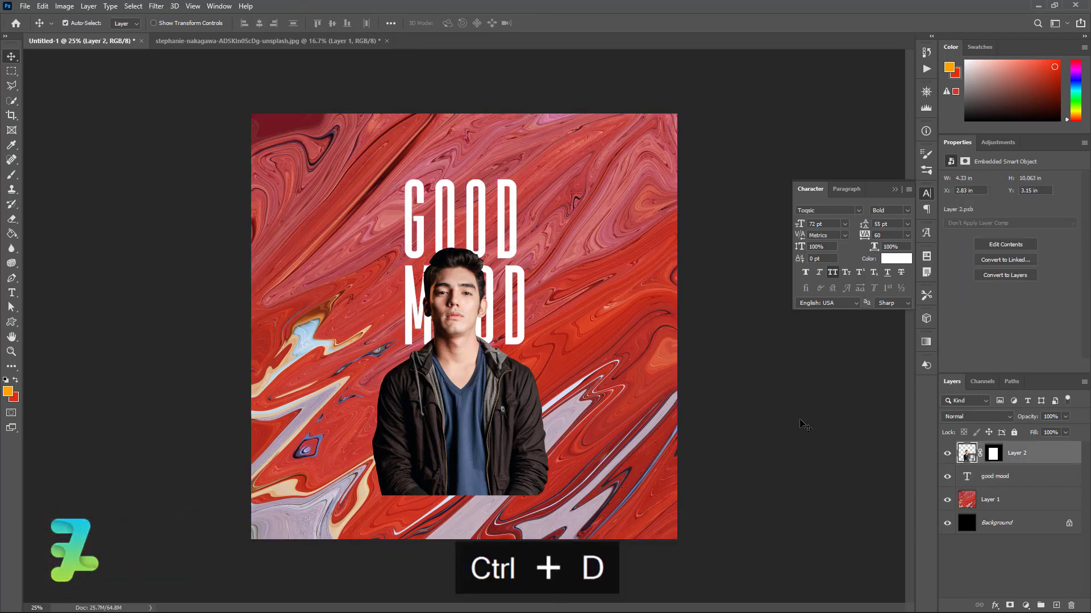
key("Right")
key("Right")
key("Right")
key("Right")
key("Right")
key("Right")
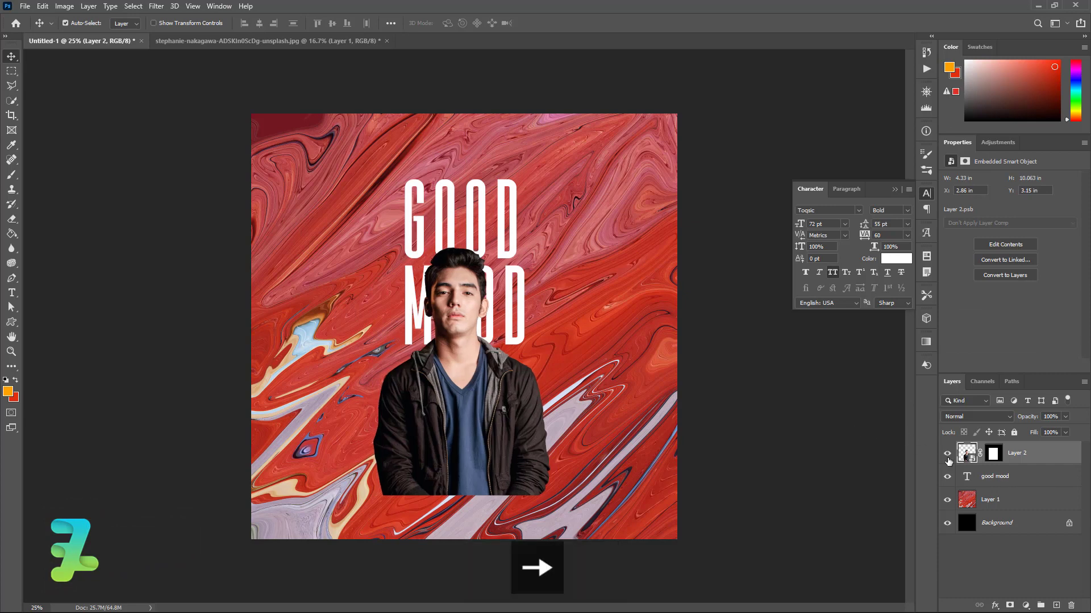
key("Right")
key("Right")
key("Right")
key("Right")
key("Right")
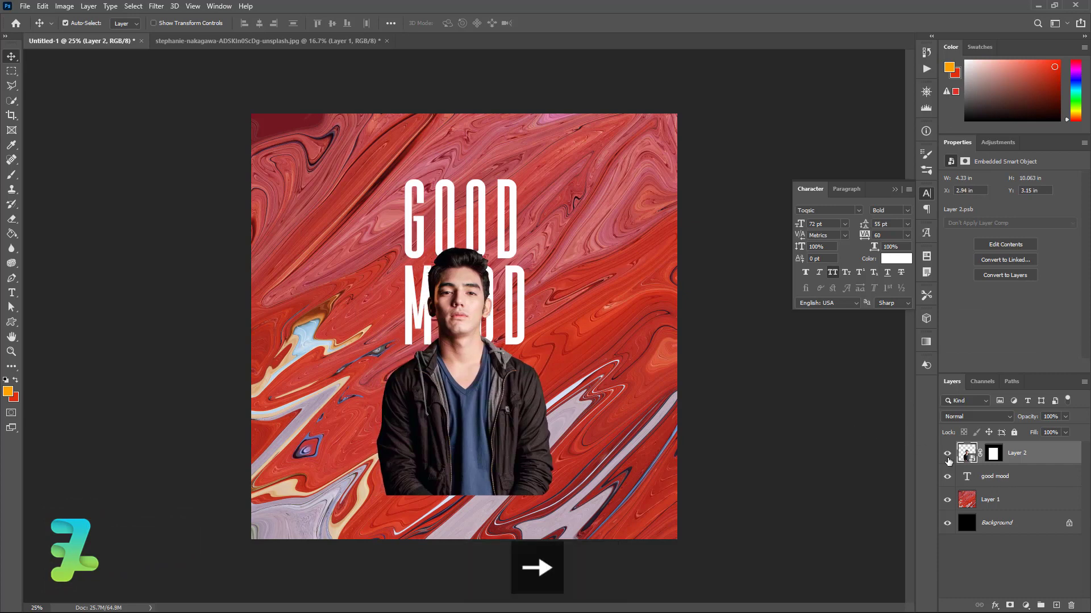
key("Right")
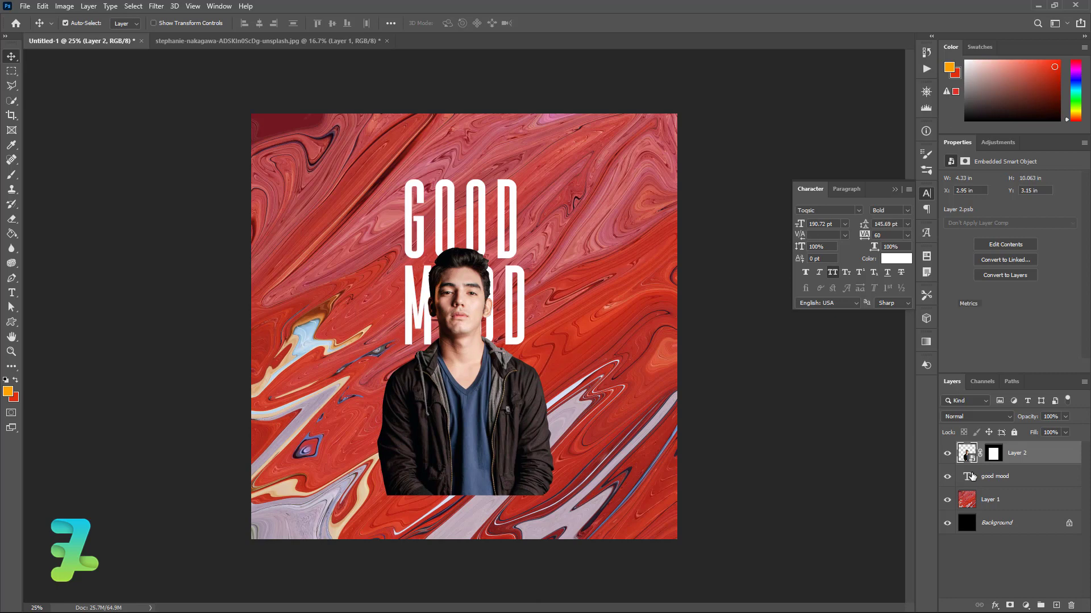
left_click(971, 476)
key("ctrl+j")
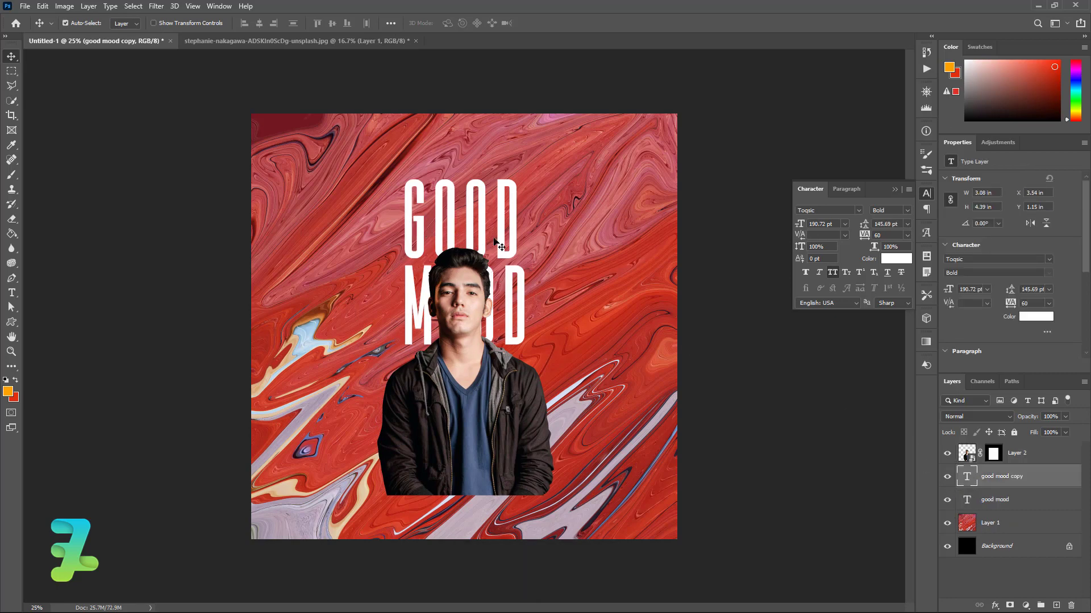
Place the title copy directly beneath the original, group both into Group 1, and centre it vertically
left_click_drag(504, 241, 510, 413)
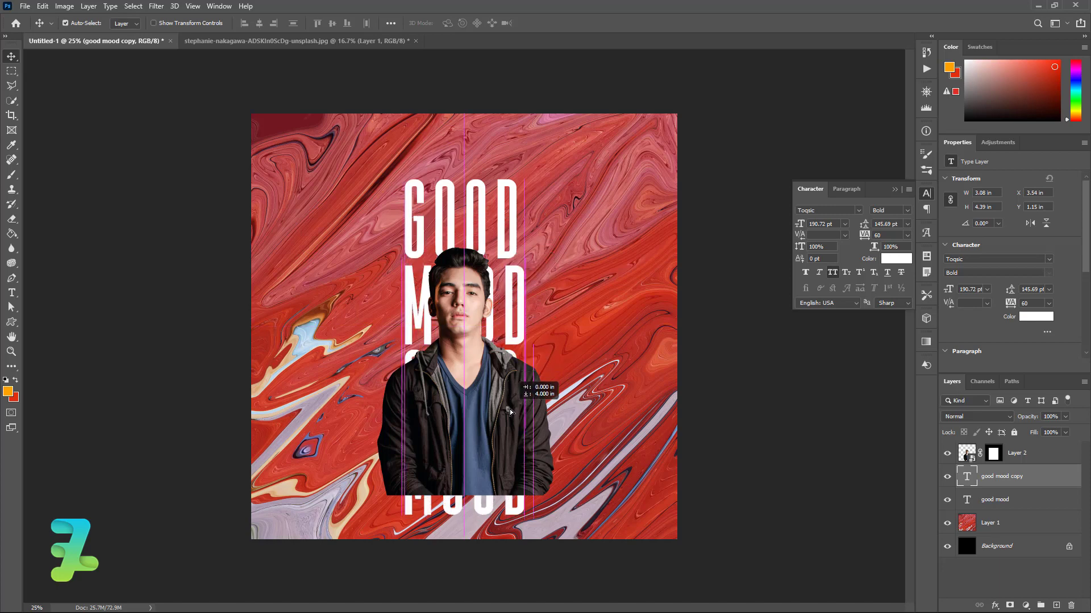
left_click_drag(509, 412, 510, 412)
left_click(1011, 507, "shift")
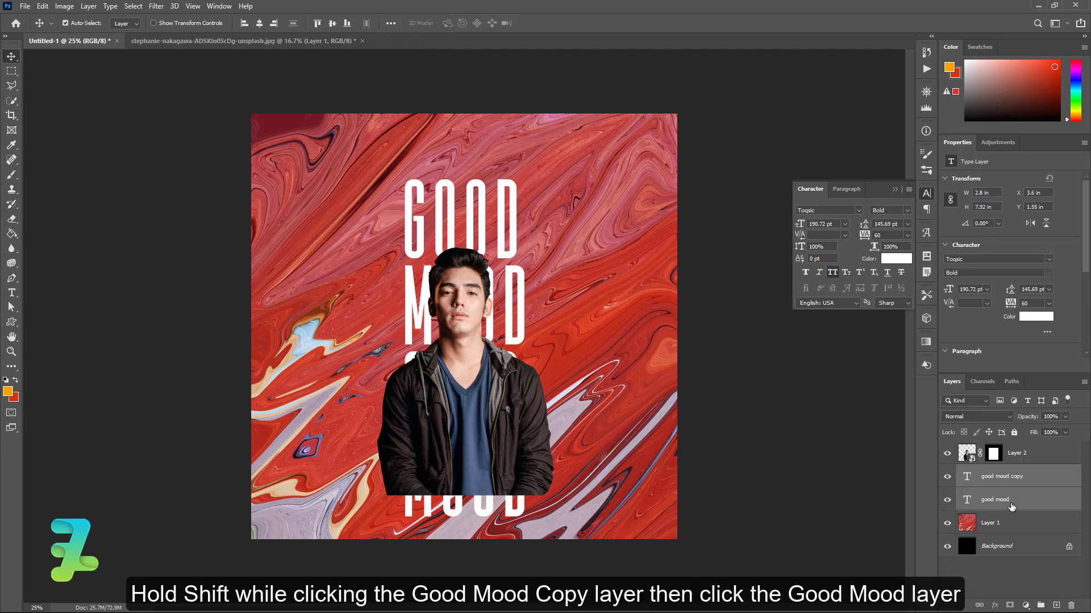
key("ctrl+g")
left_click(65, 22)
key("ctrl+a")
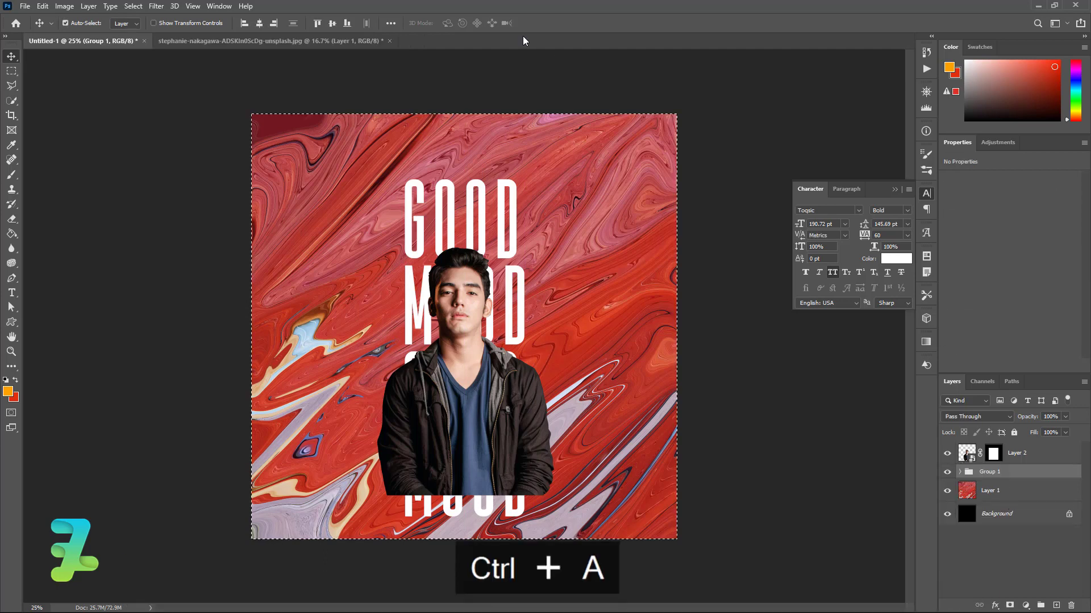
left_click(332, 24)
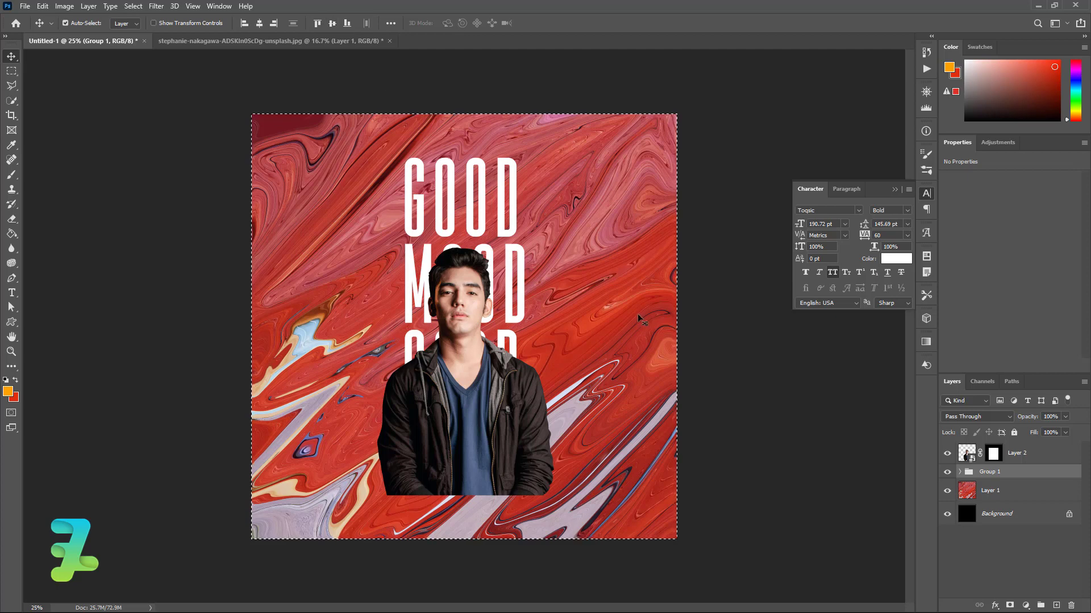
key("ctrl+d")
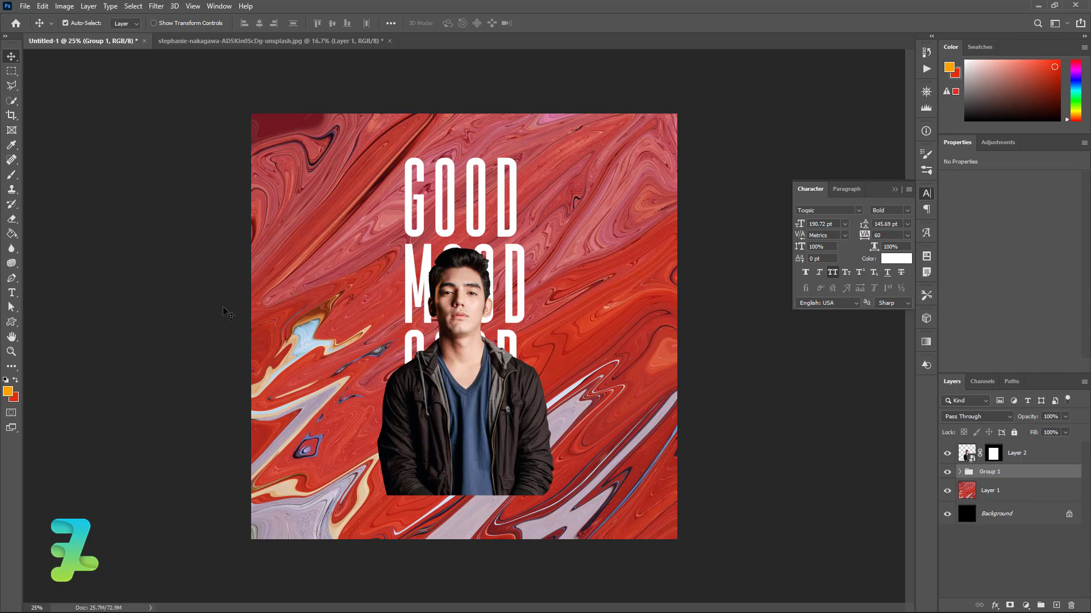
Choose Roboto for the Type tool, set the foreground to #ffffff, and add a new empty layer
left_click(11, 293)
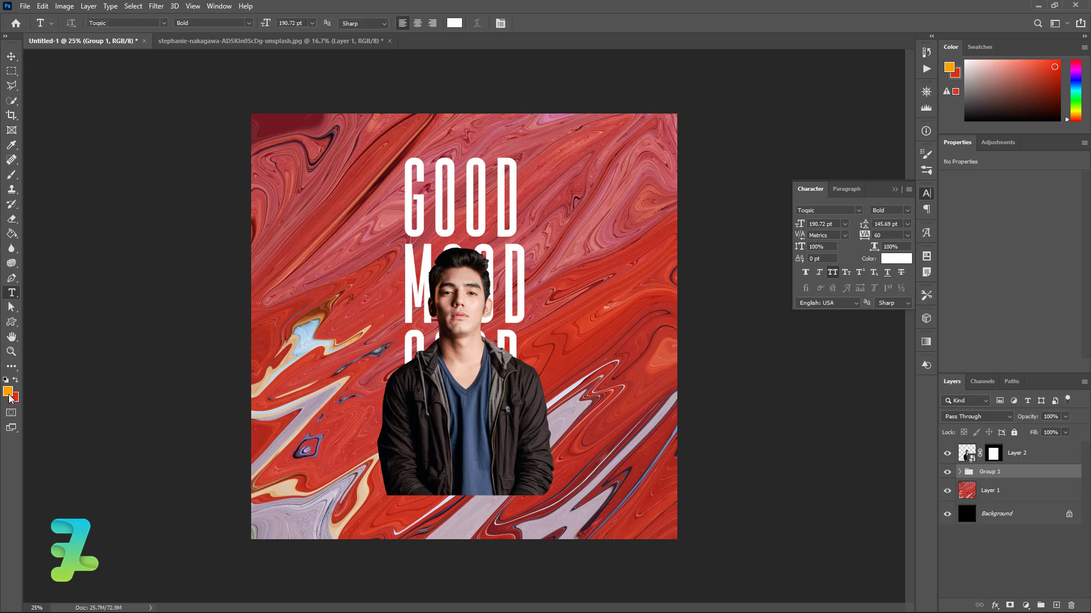
left_click(163, 22)
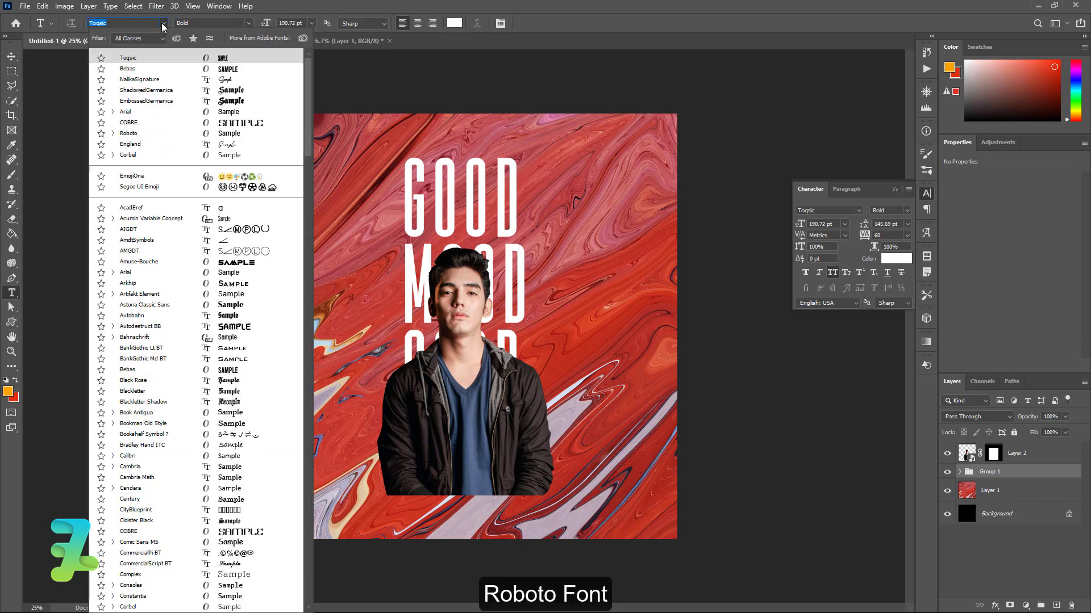
left_click(133, 135)
left_click(8, 391)
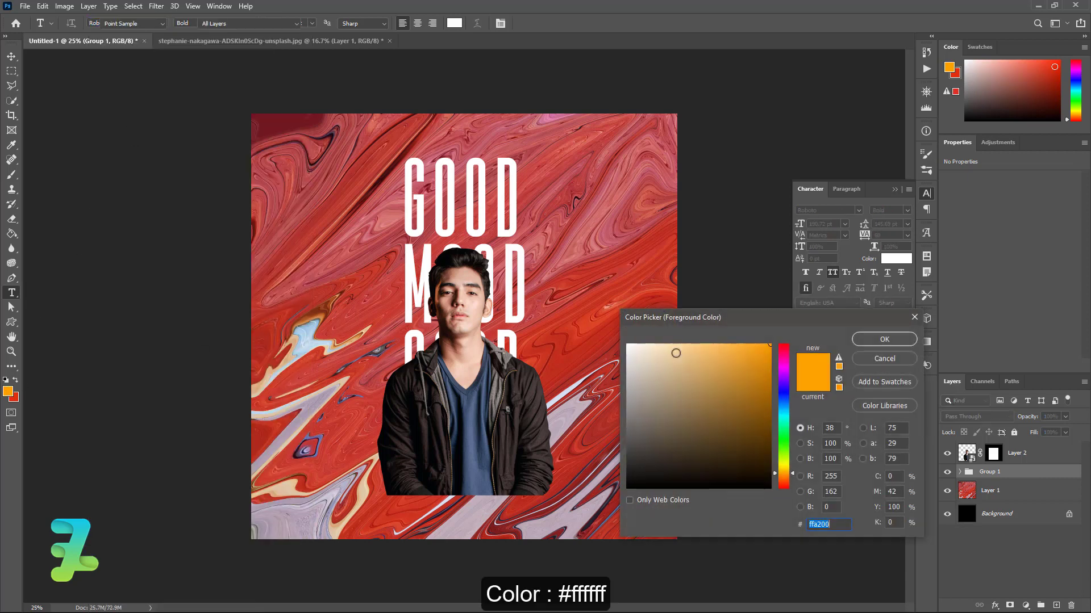
type("ffffff")
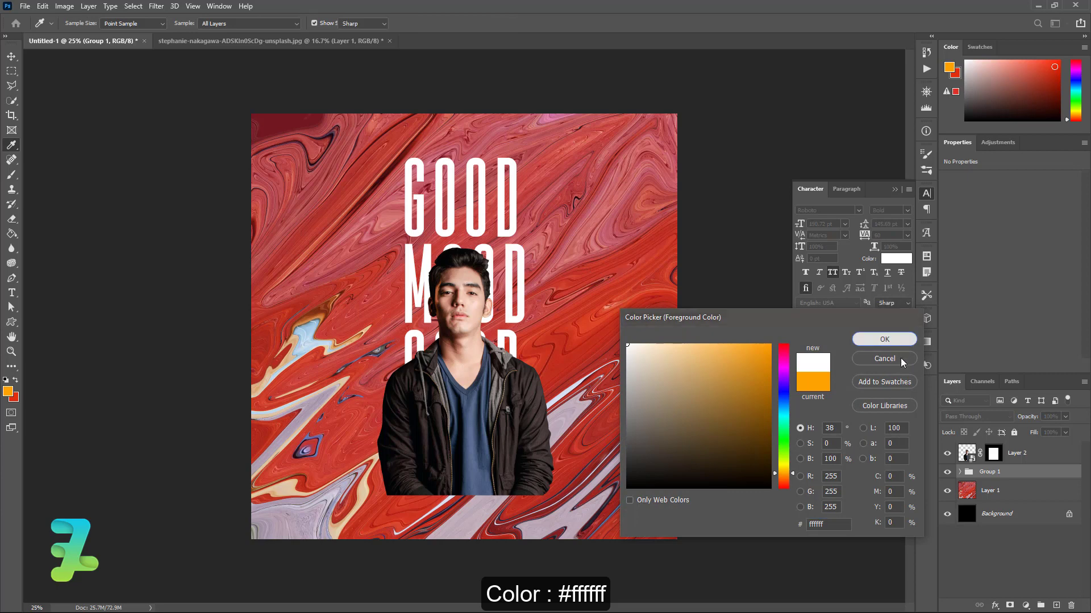
left_click(884, 340)
left_click(1056, 605)
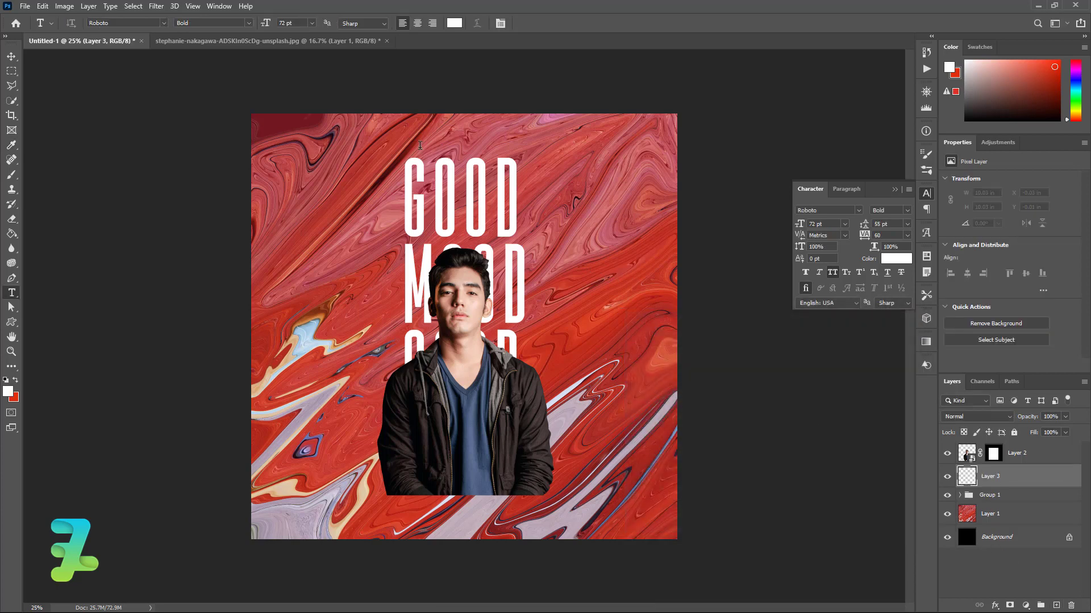
Type the person's name as a new text line just above the title
left_click(457, 195)
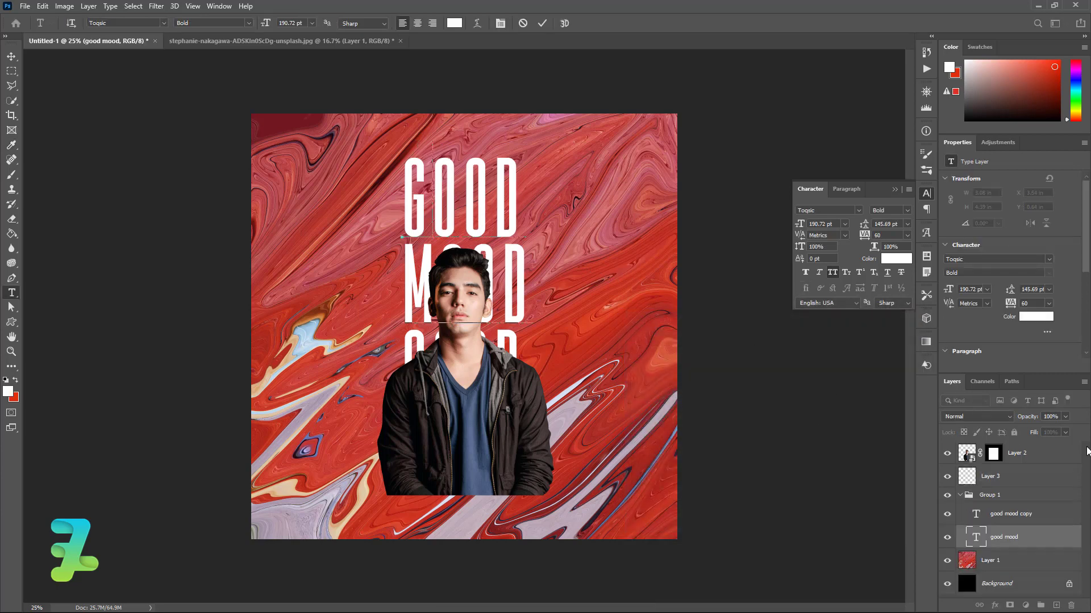
left_click(992, 495)
left_click(991, 476)
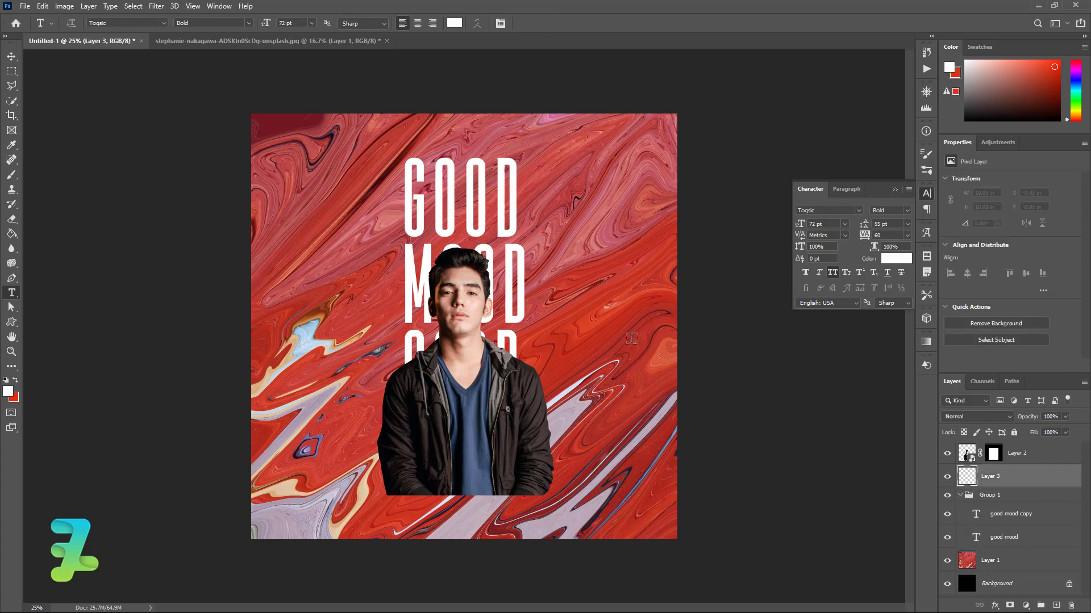
left_click(315, 166)
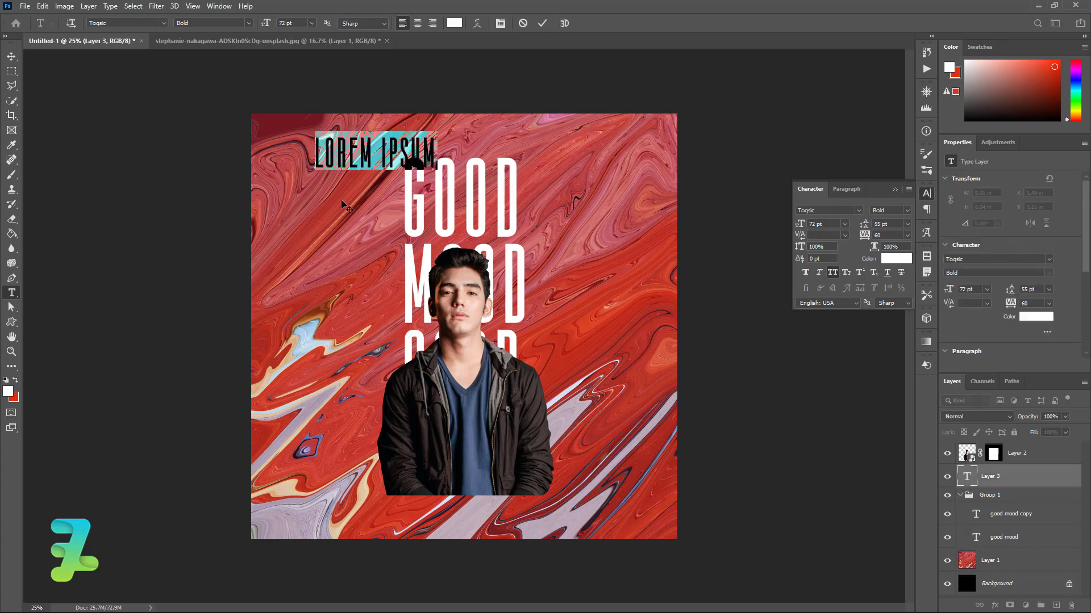
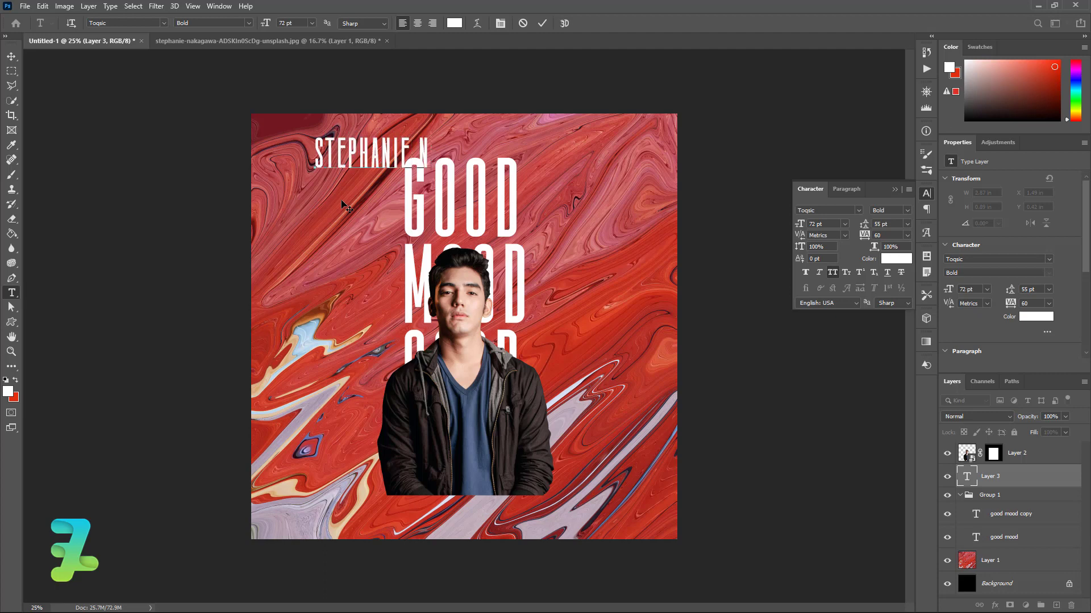
Format the name line as Roboto Black at 16 pt
key("ctrl+a")
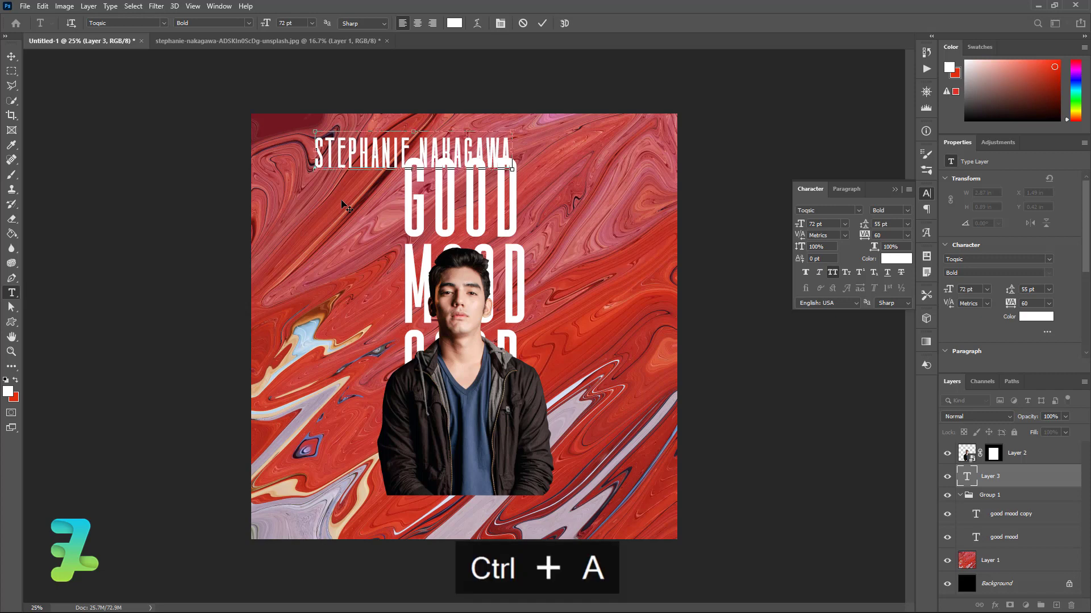
left_click(162, 24)
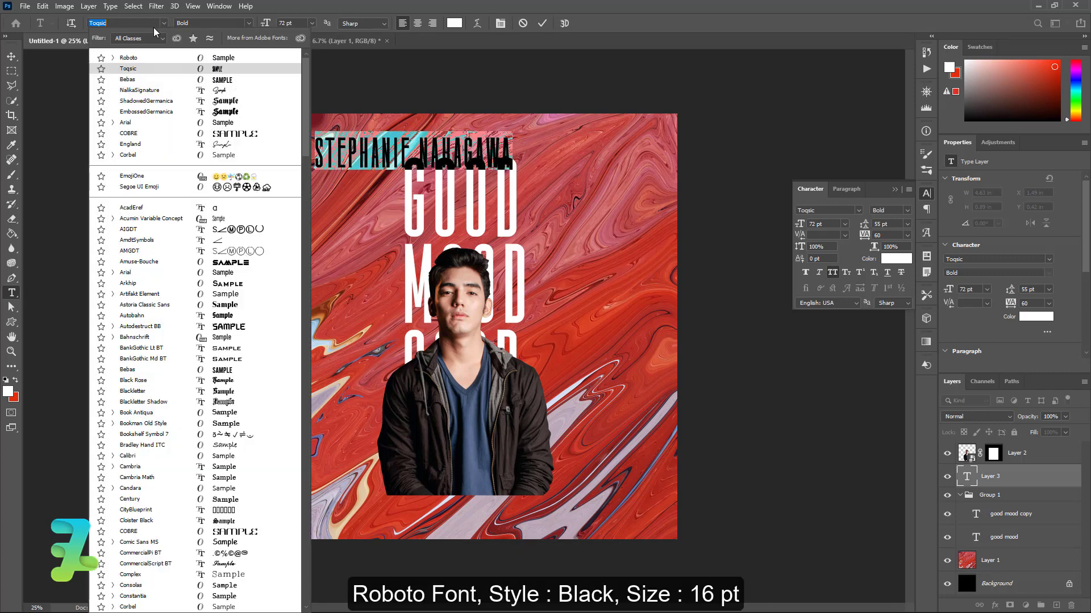
left_click(135, 60)
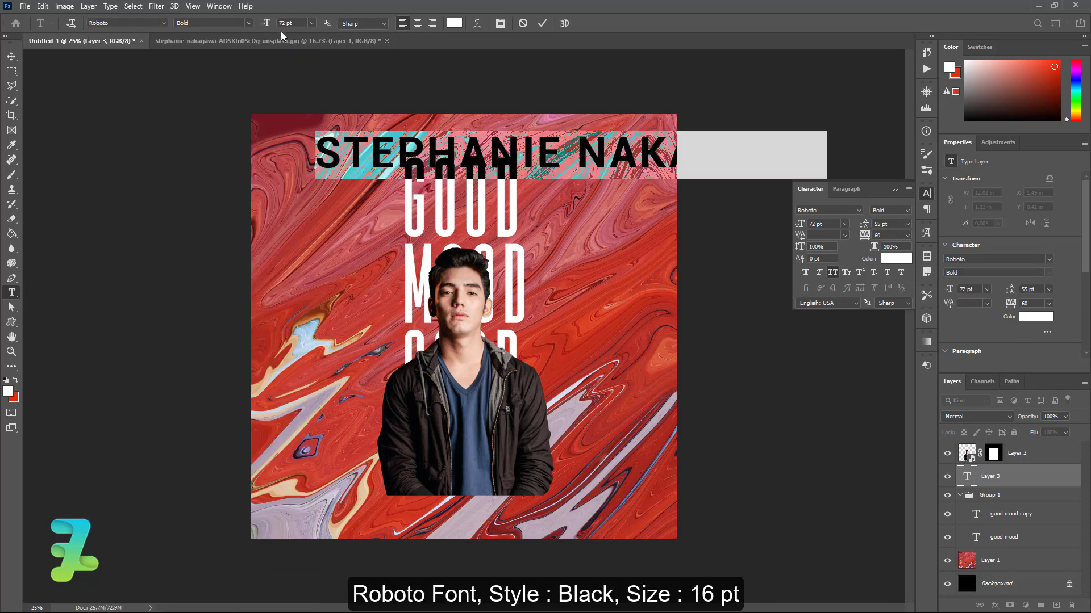
left_click(249, 23)
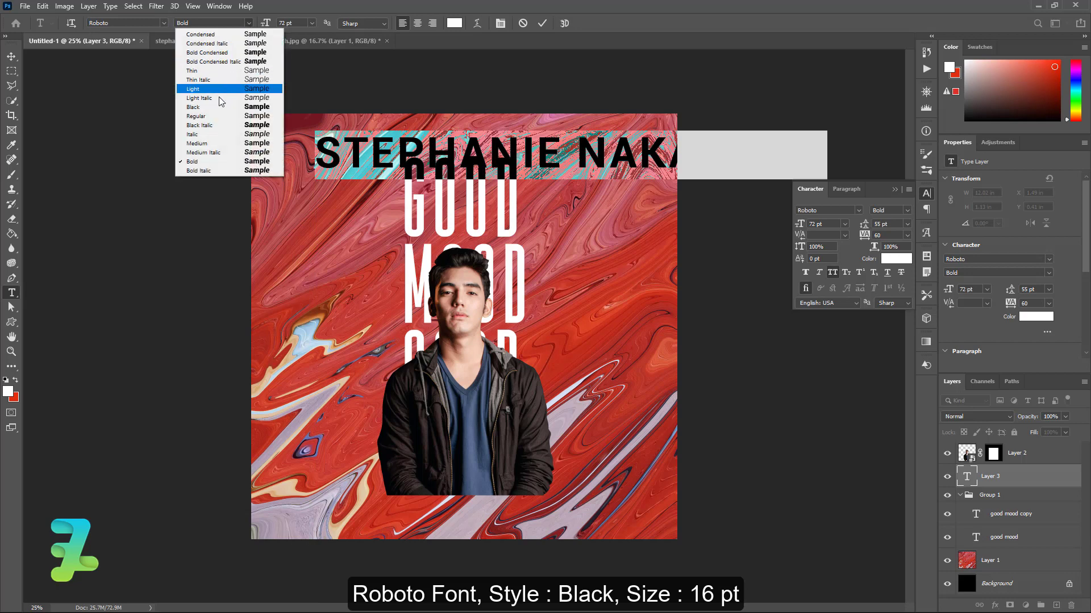
left_click(239, 104)
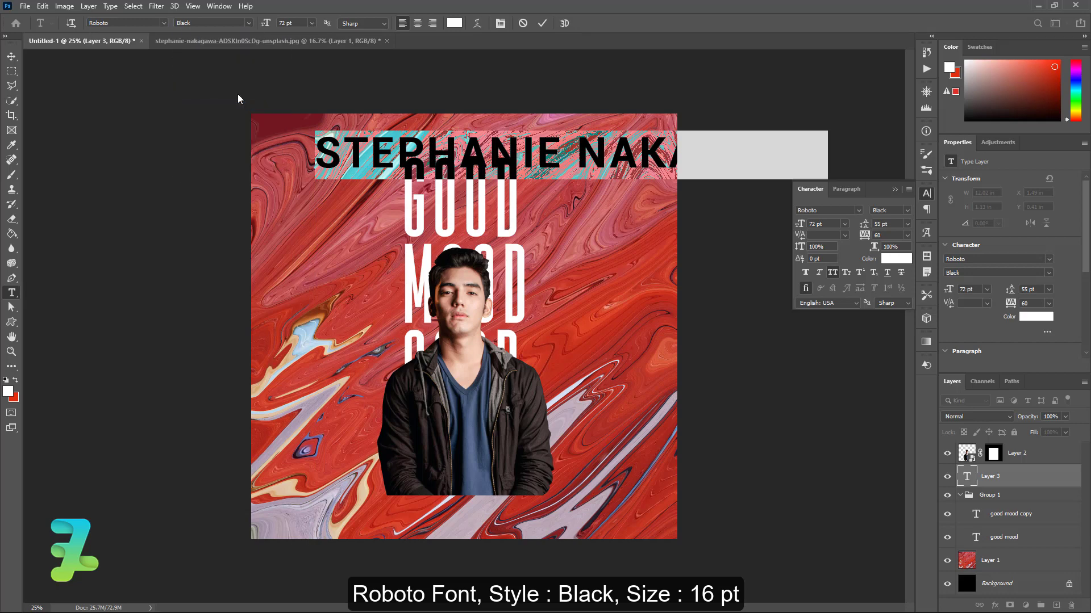
left_click(311, 23)
left_click(299, 114)
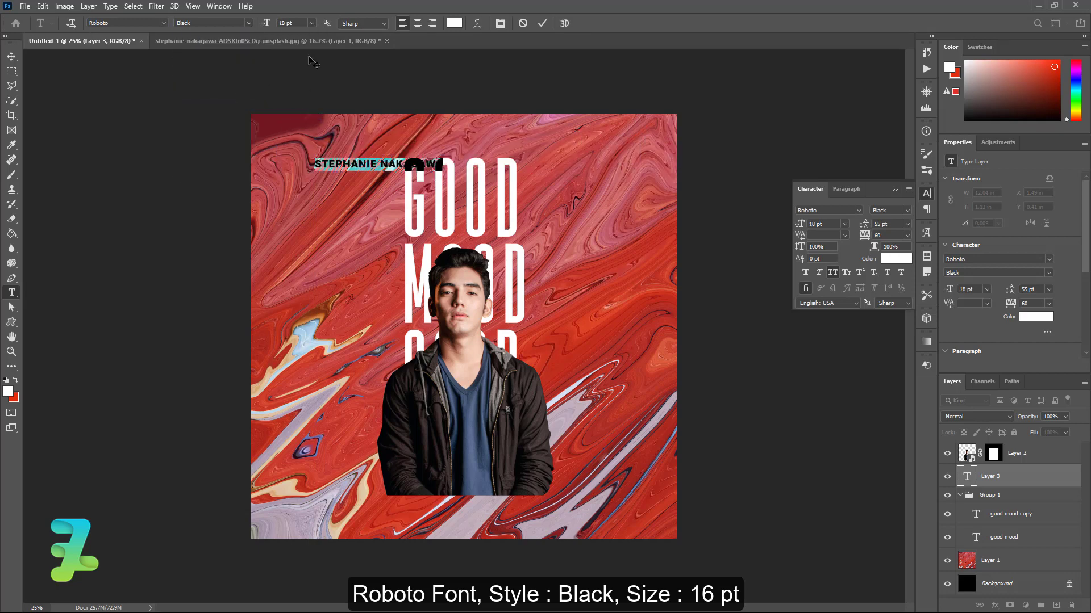
left_click(311, 23)
left_click(296, 107)
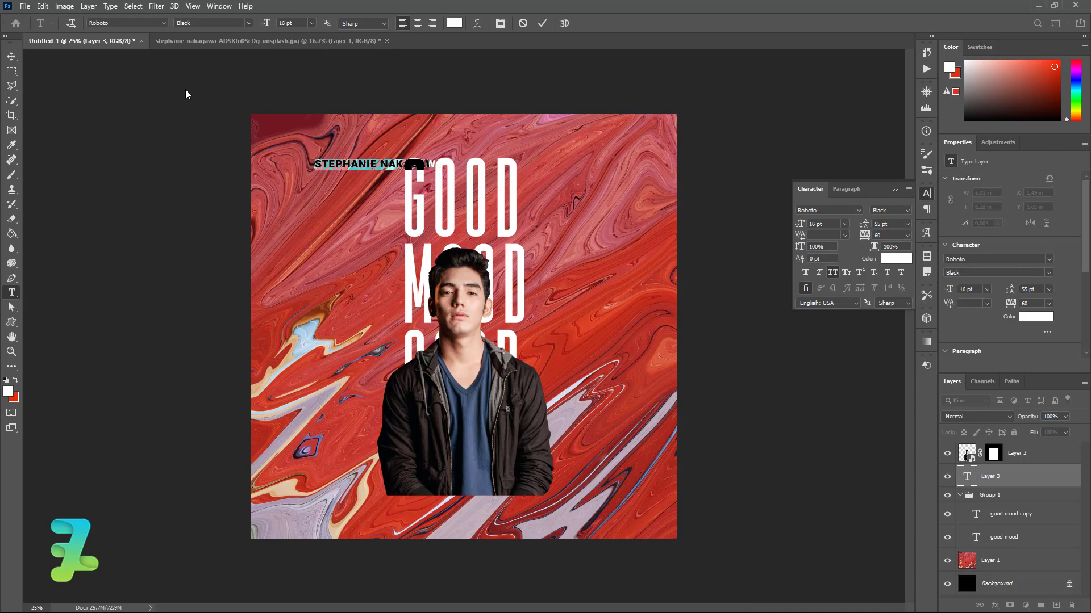
Centre the name credit just above the GOOD MOOD title
left_click(12, 56)
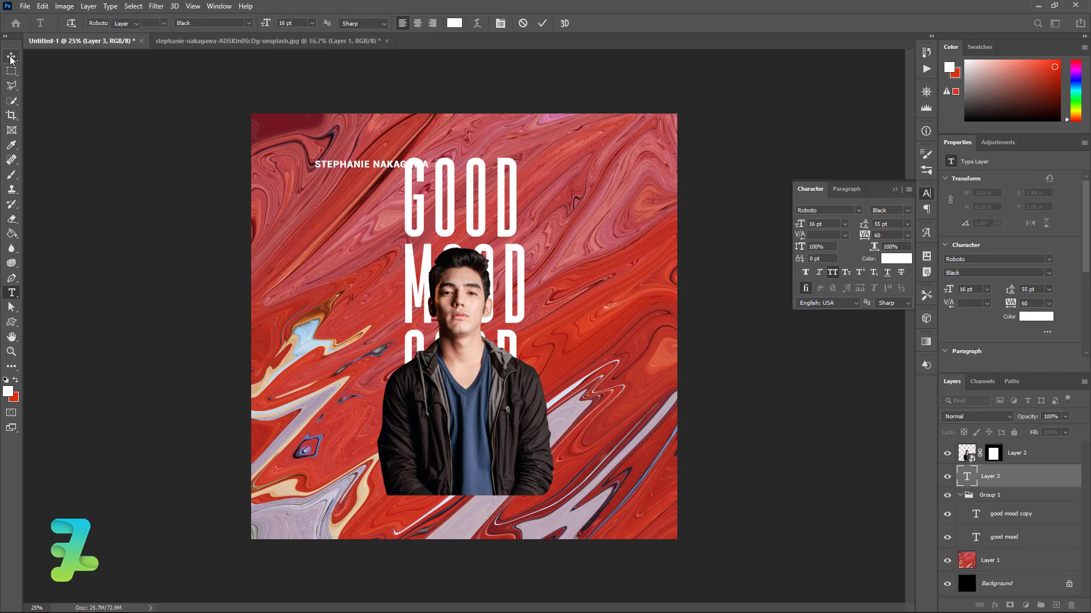
left_click_drag(373, 164, 463, 150)
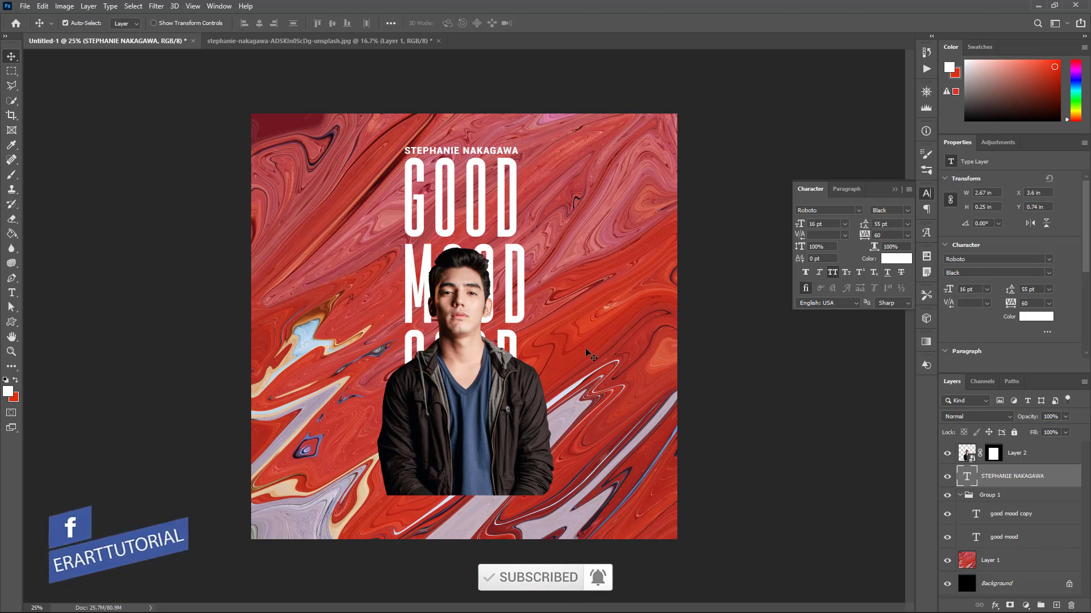
left_click(925, 193)
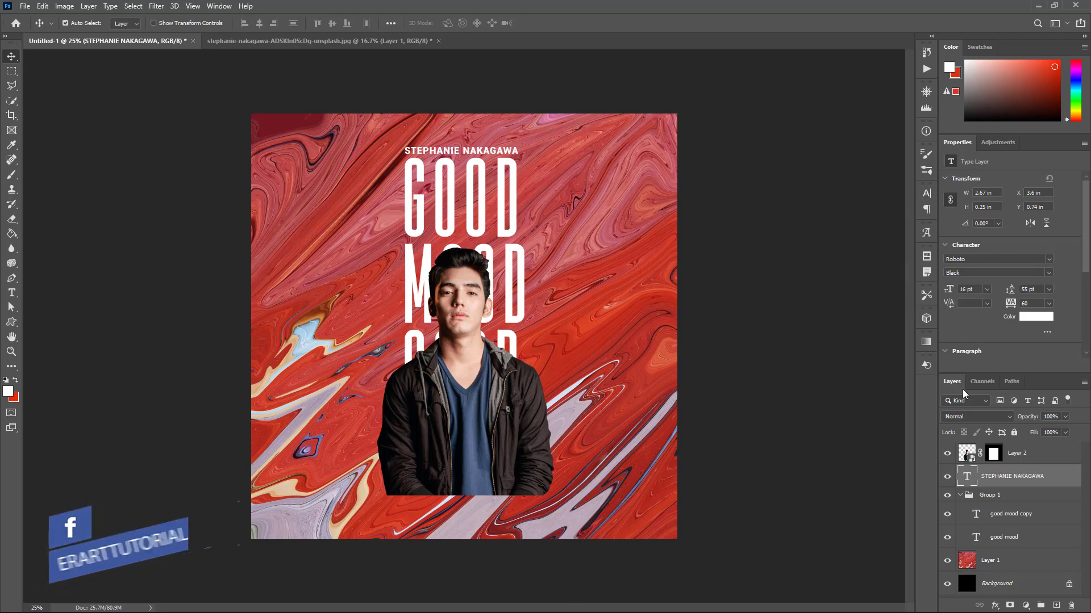
left_click(1052, 457)
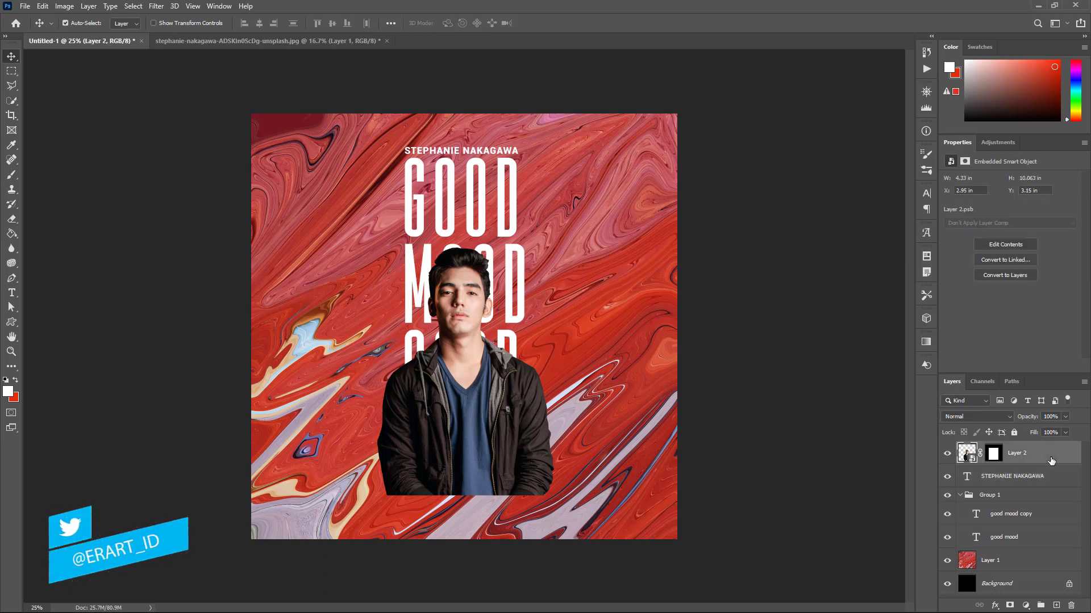
Stamp all visible layers into Layer 3, apply a 50-pixel Gaussian Blur, and hide the layer
key("ctrl+shift+alt+e")
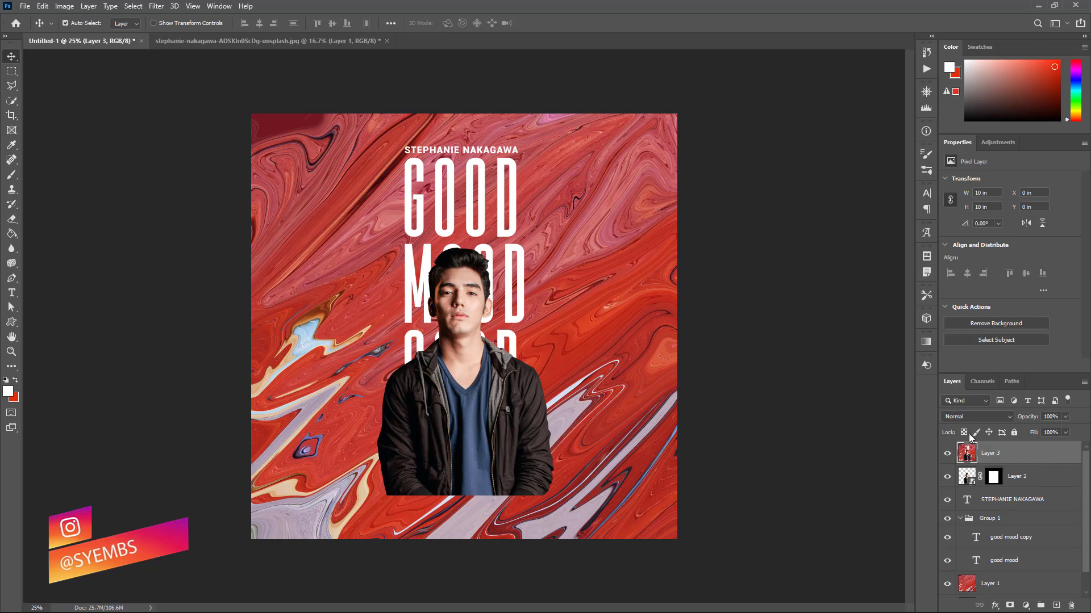
left_click(156, 6)
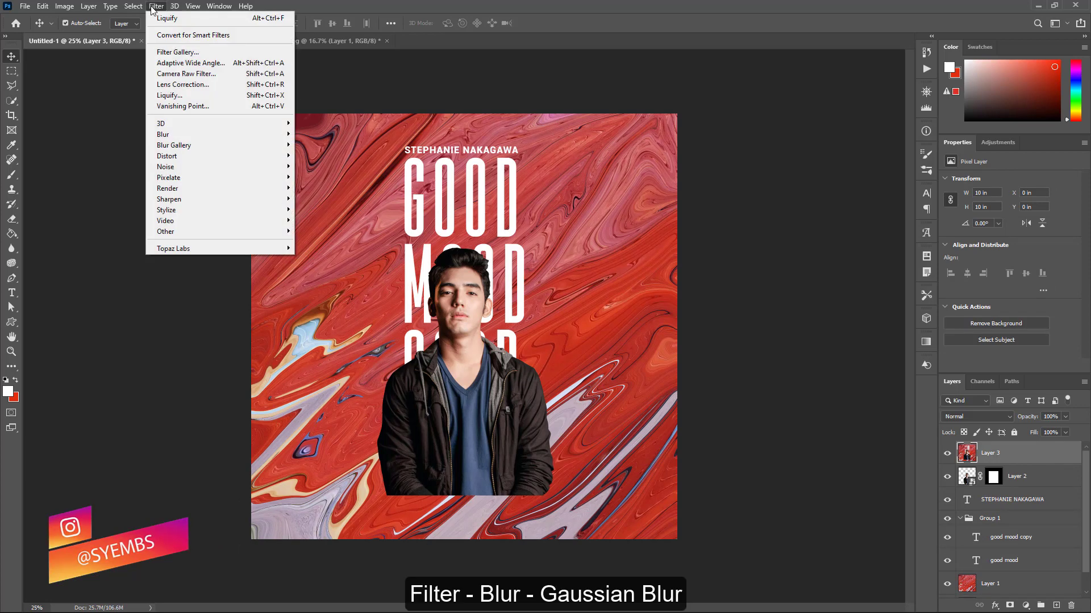
mouse_move(223, 134)
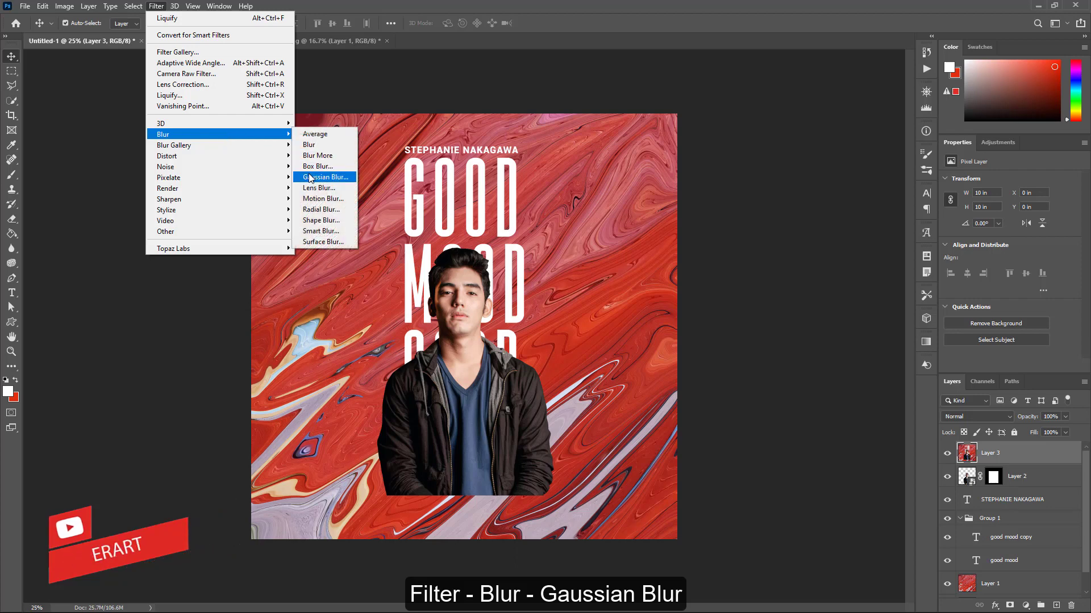
left_click(310, 178)
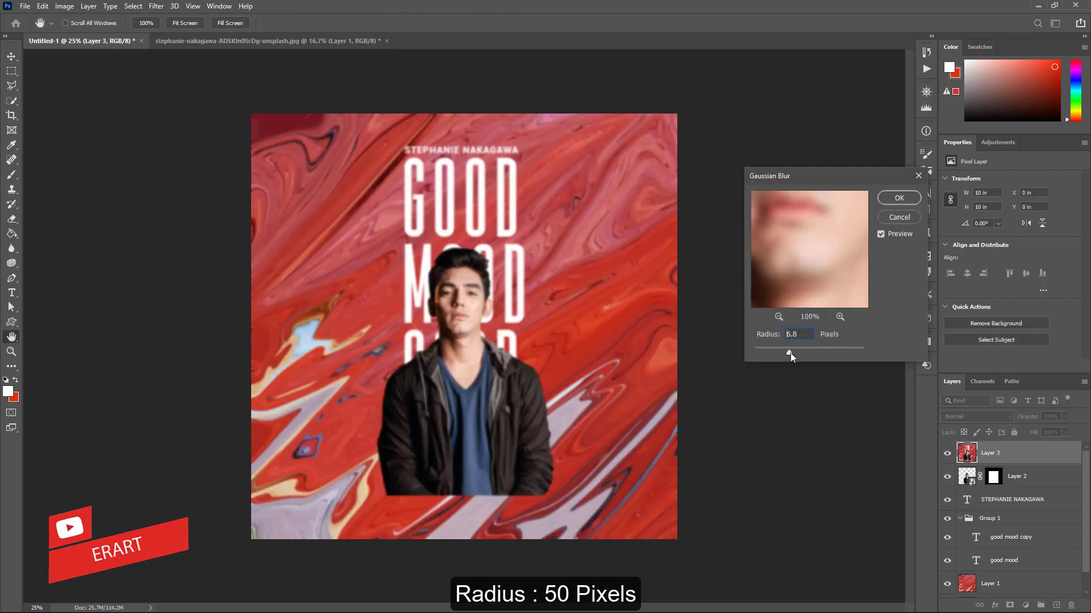
left_click_drag(800, 353, 812, 353)
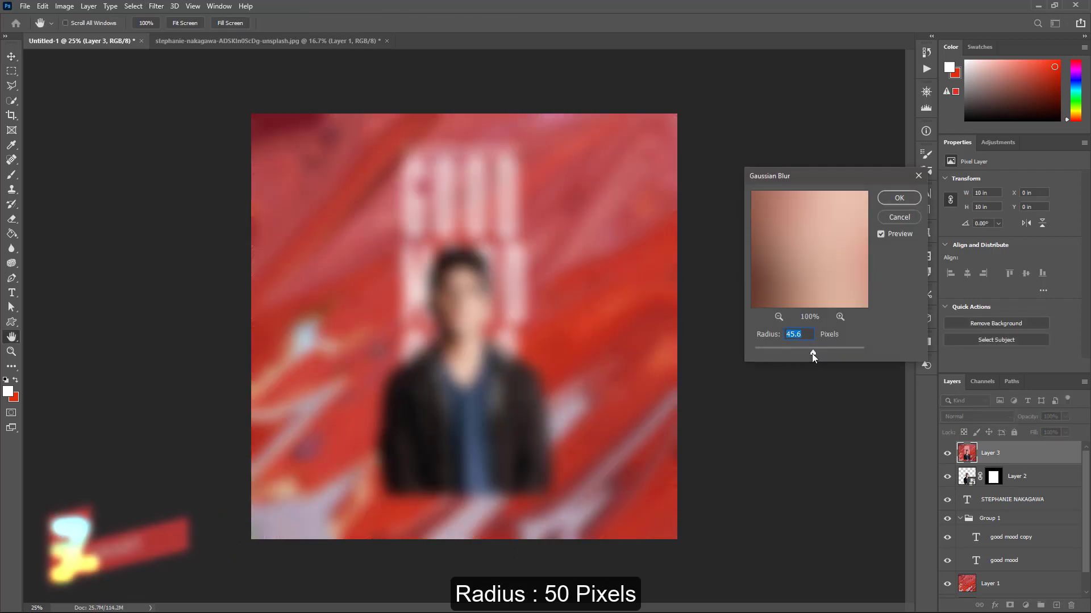
type("50")
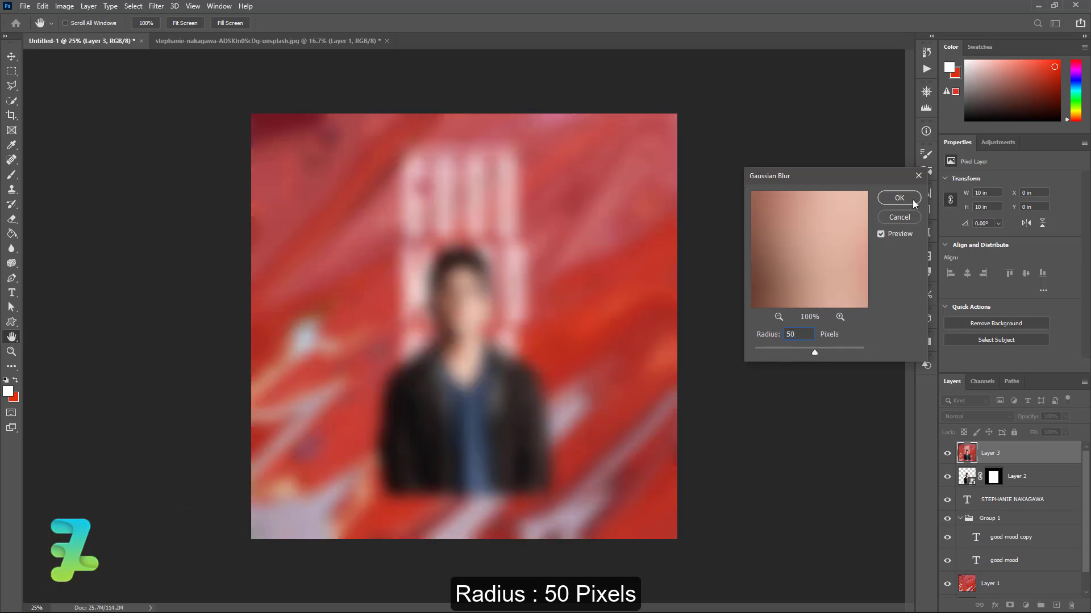
left_click(911, 200)
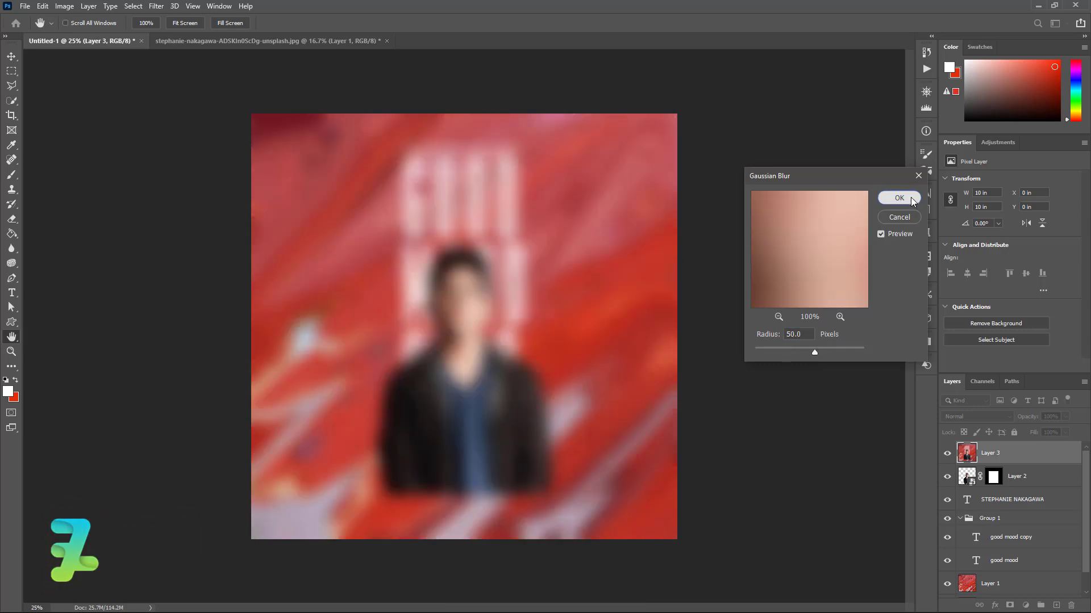
left_click(947, 454)
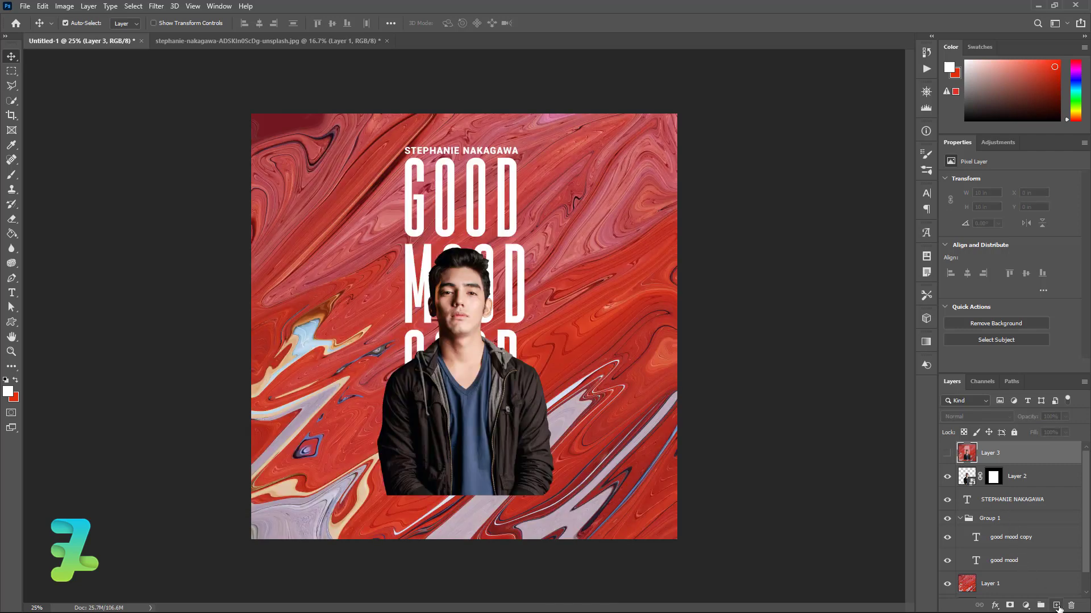
Add a new layer below the blurred layer and draw a white rounded rectangle with 428 px corners
left_click(1056, 606)
left_click_drag(965, 454, 976, 480)
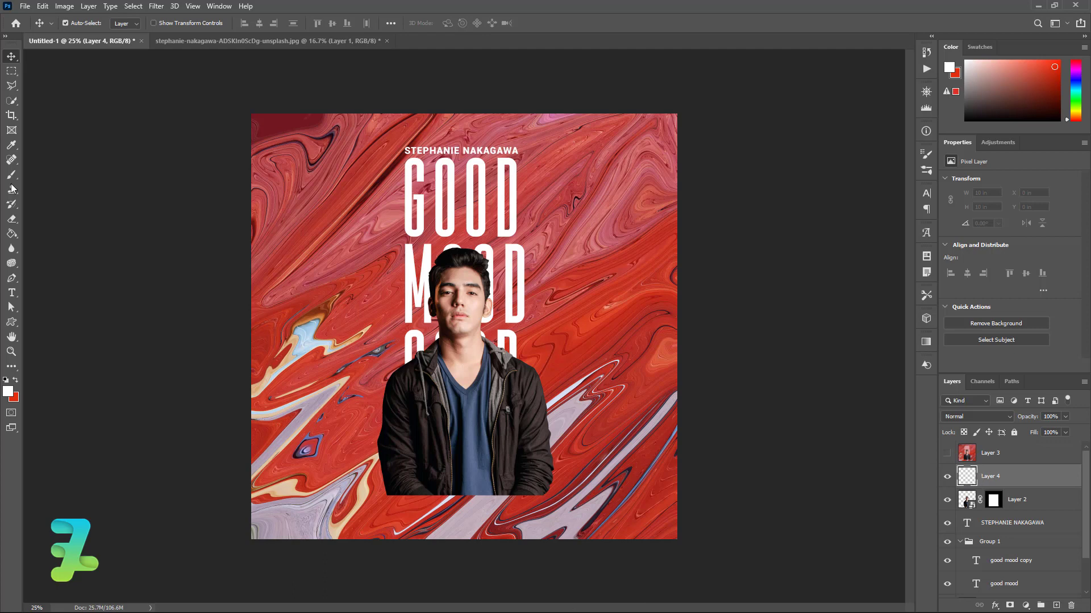
left_click(12, 323)
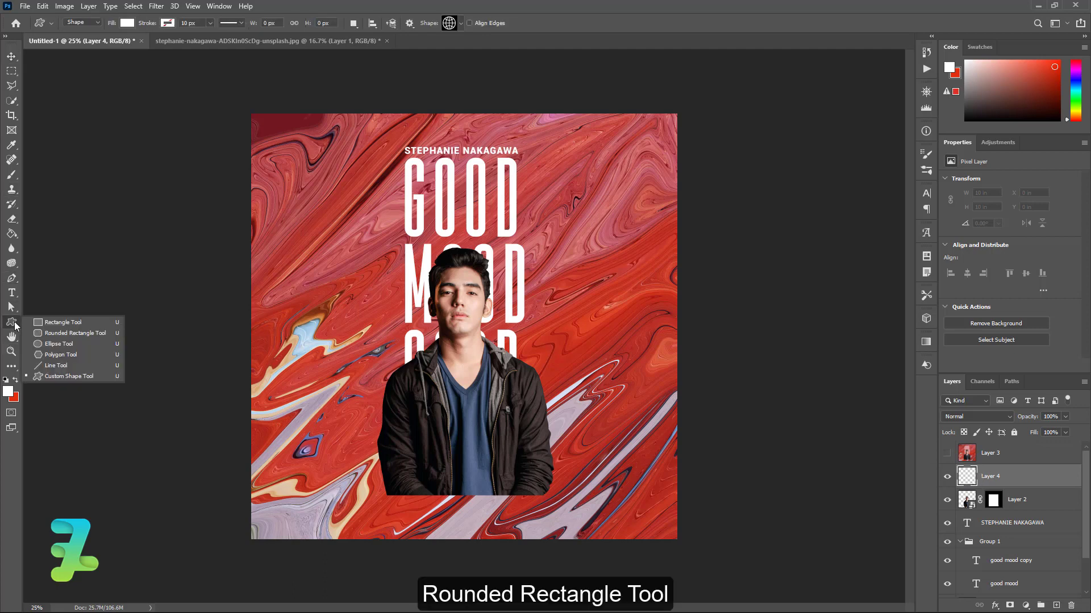
left_click(56, 332)
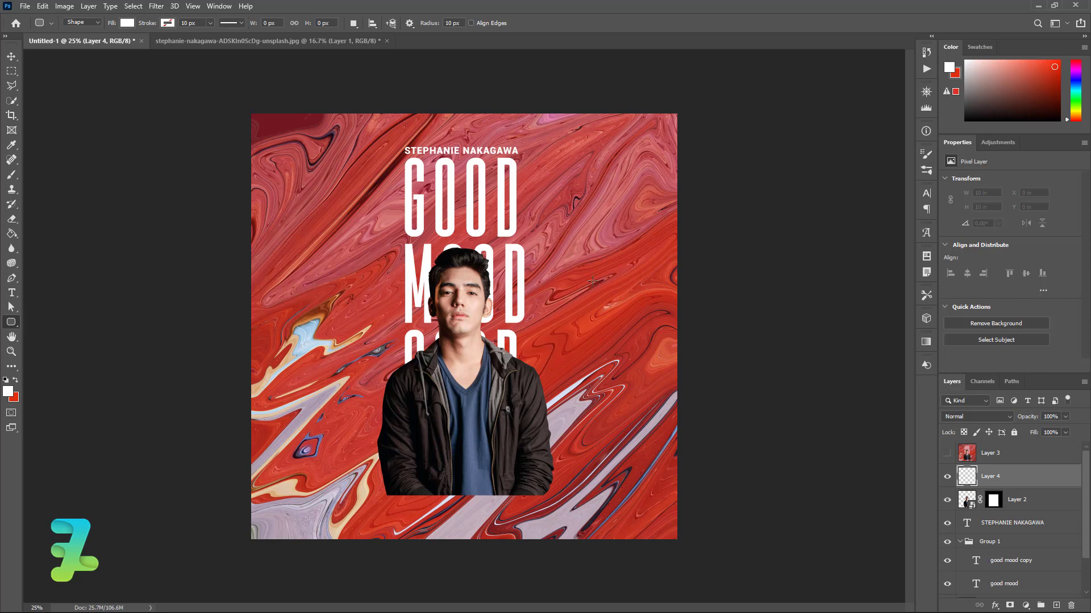
left_click_drag(640, 167, 528, 381)
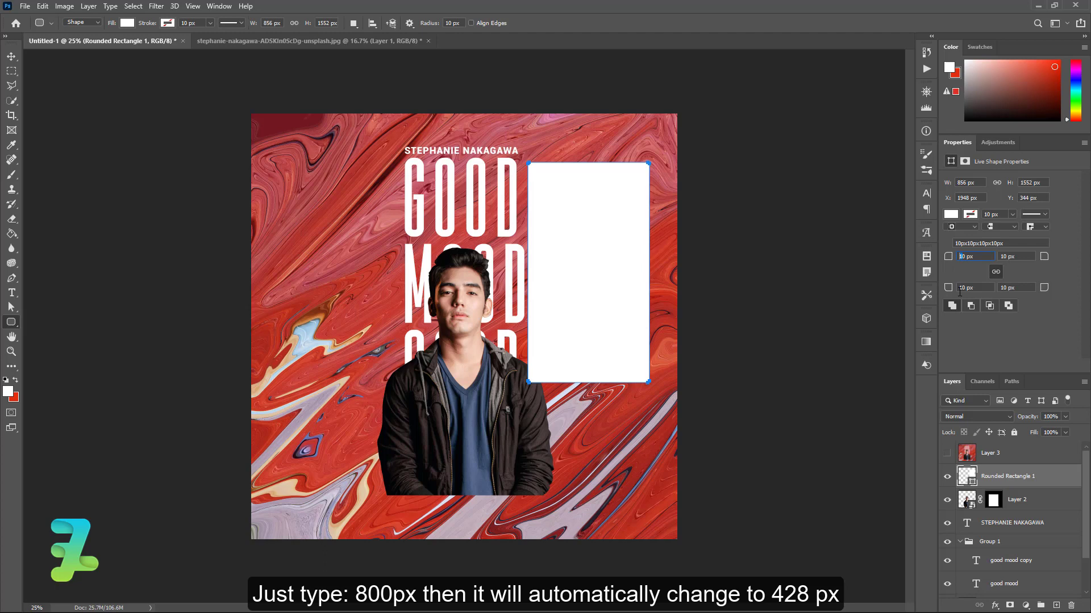
key("Return")
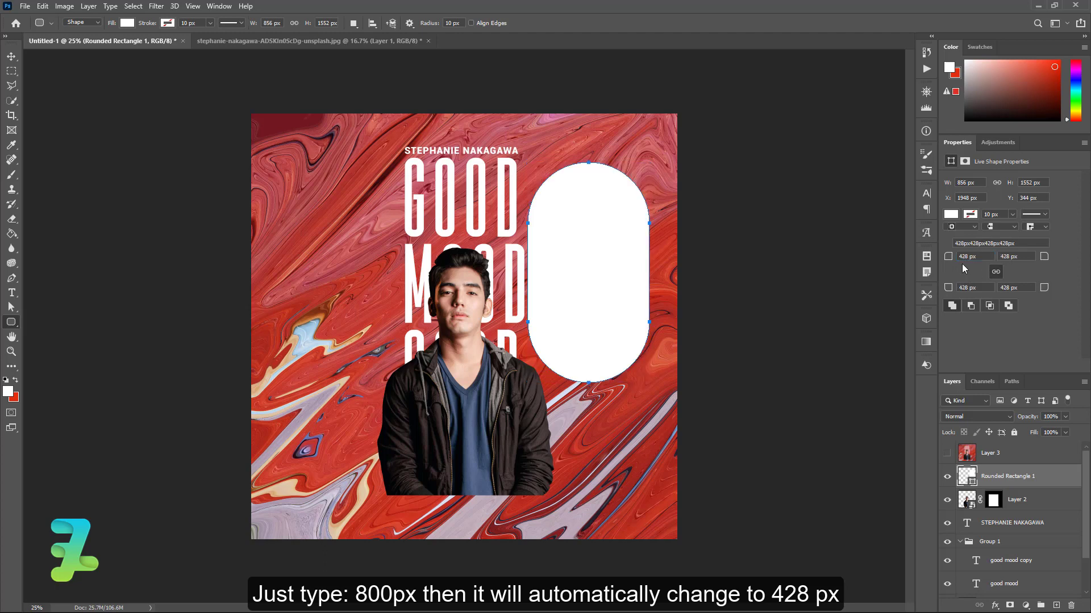
Move the white pill lower, scale it up to about 975×1767 px, and shift it beside the man
left_click(12, 56)
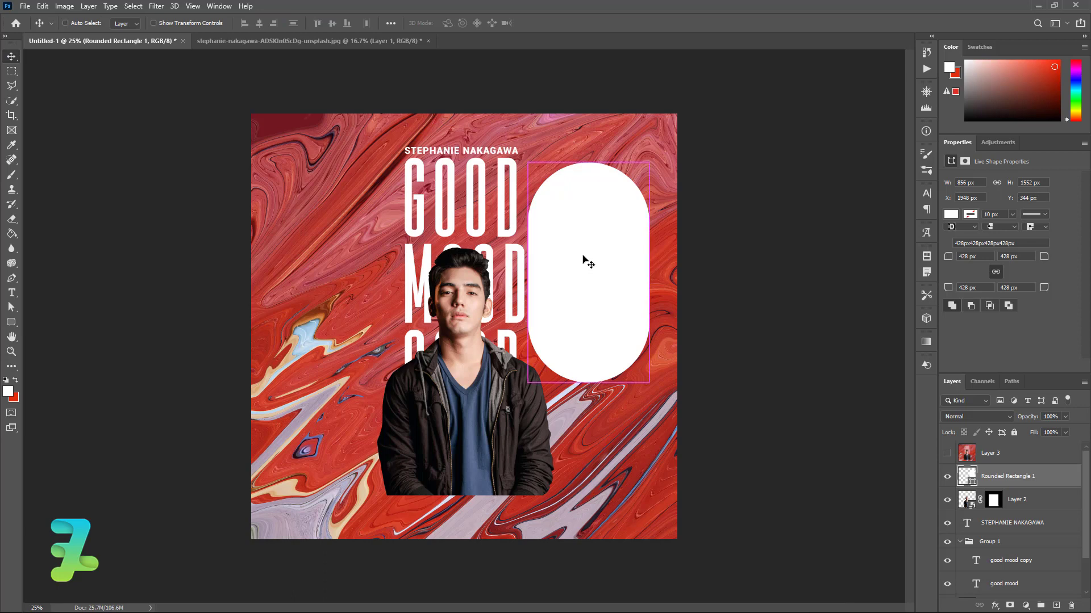
left_click_drag(582, 255, 551, 387)
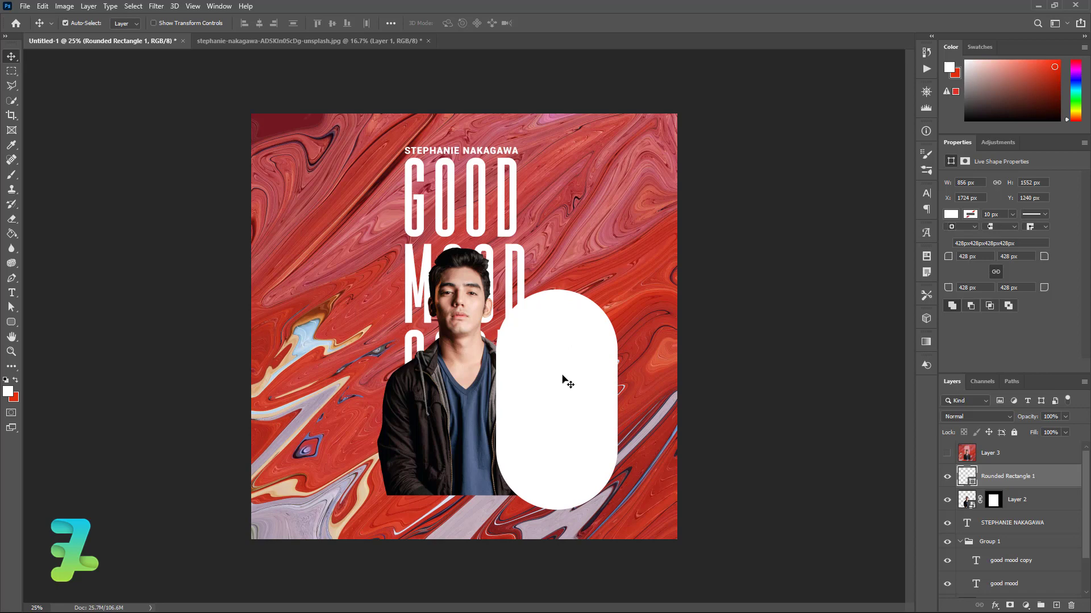
key("ctrl+t")
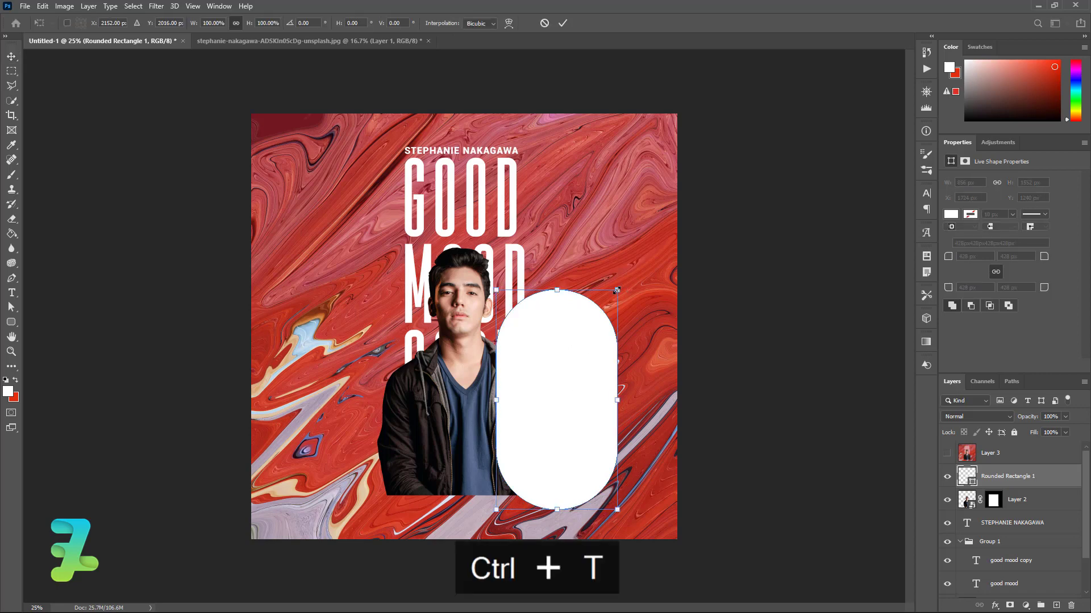
left_click_drag(617, 290, 634, 259)
left_click_drag(570, 358, 588, 381)
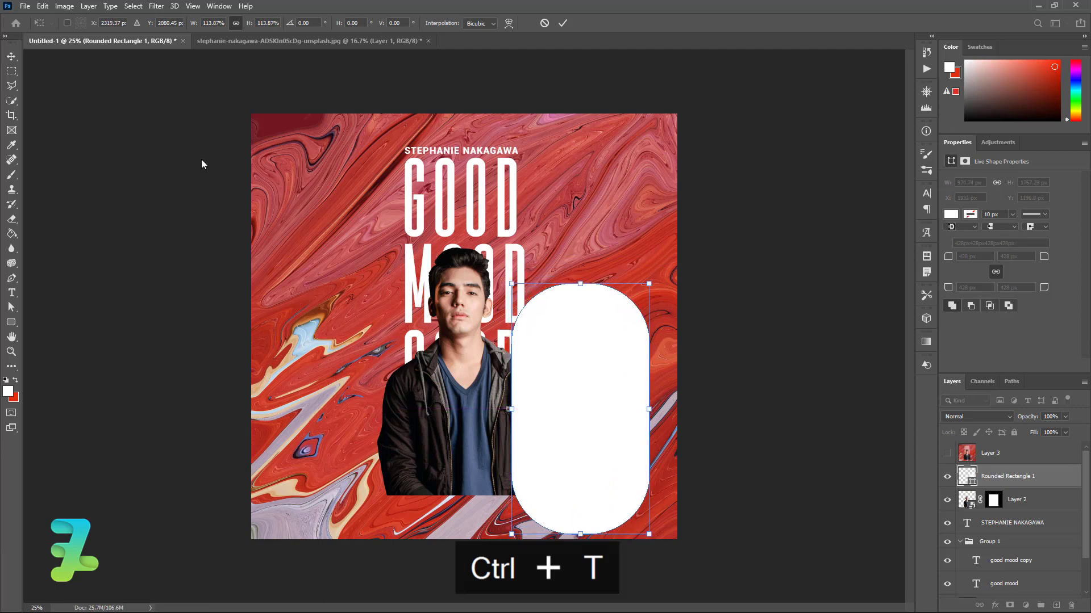
left_click(11, 56)
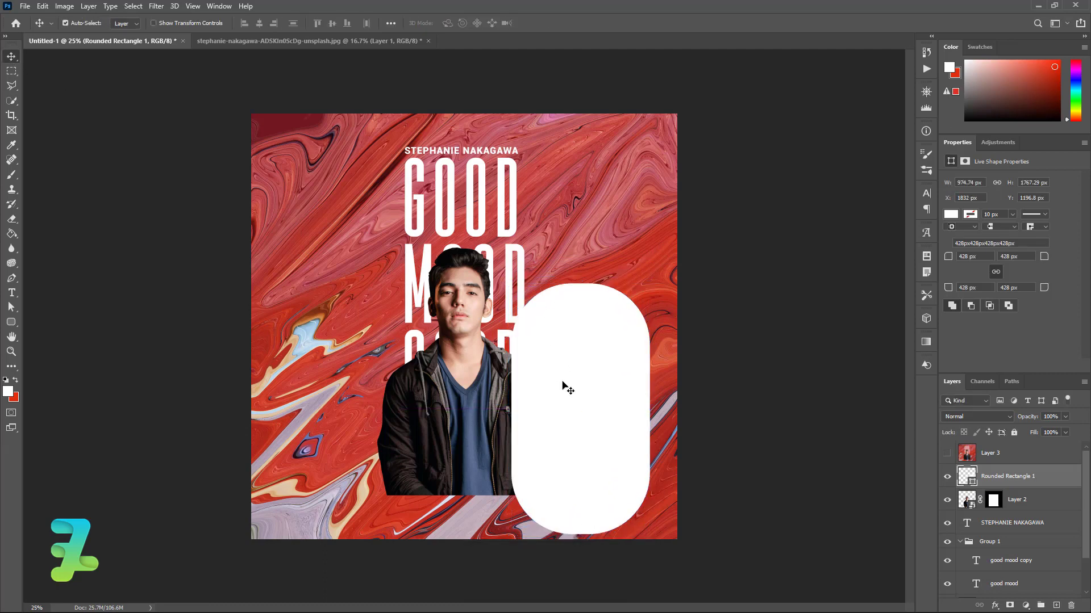
Nudge the pill, make Layer 3 visible and clip it to the pill, then select Rounded Rectangle 1
left_click_drag(570, 383, 577, 377)
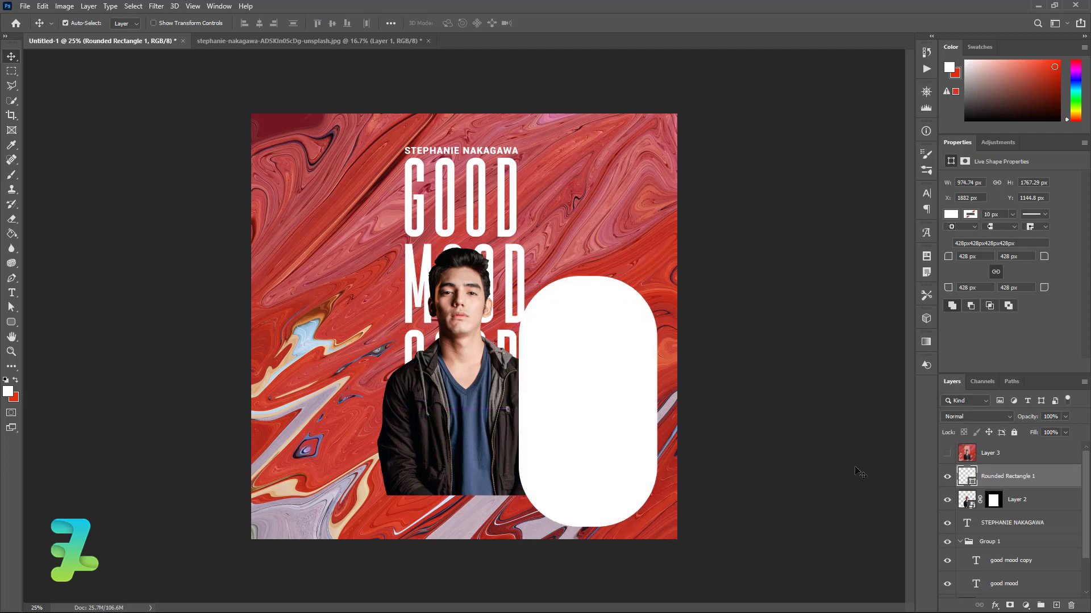
left_click(947, 452)
right_click(1013, 453)
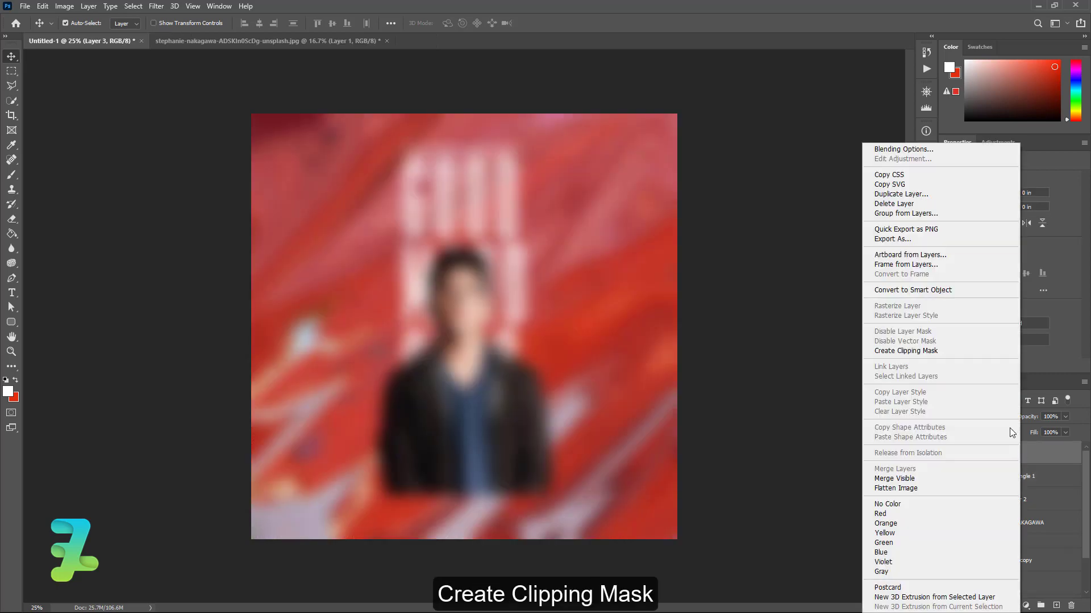
left_click(918, 351)
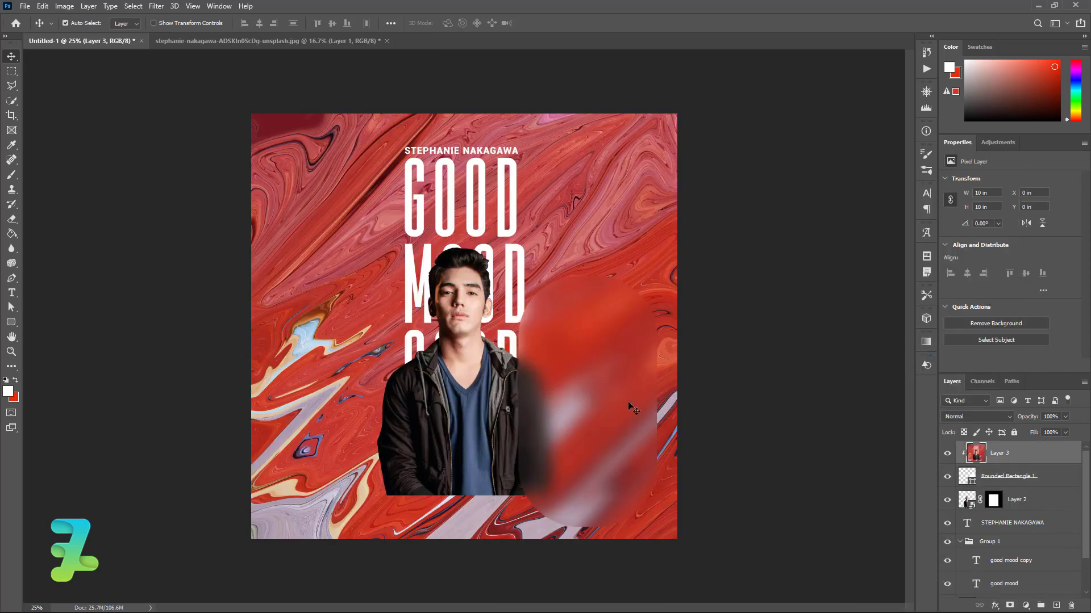
left_click(1050, 483)
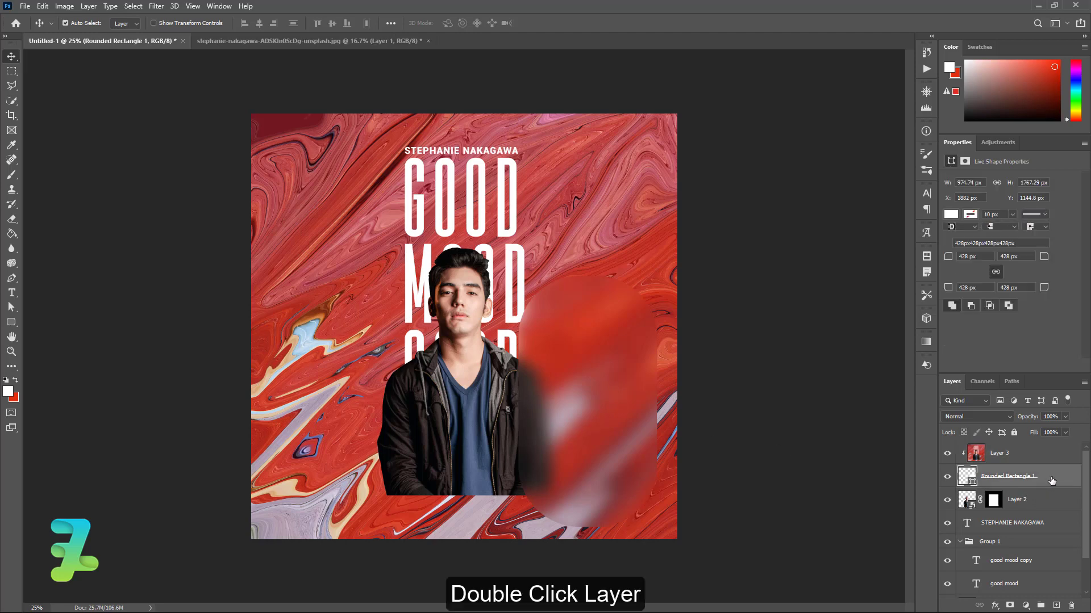
Enable Inner Glow on the pill with 10% opacity and 0 noise
double_click(1052, 480)
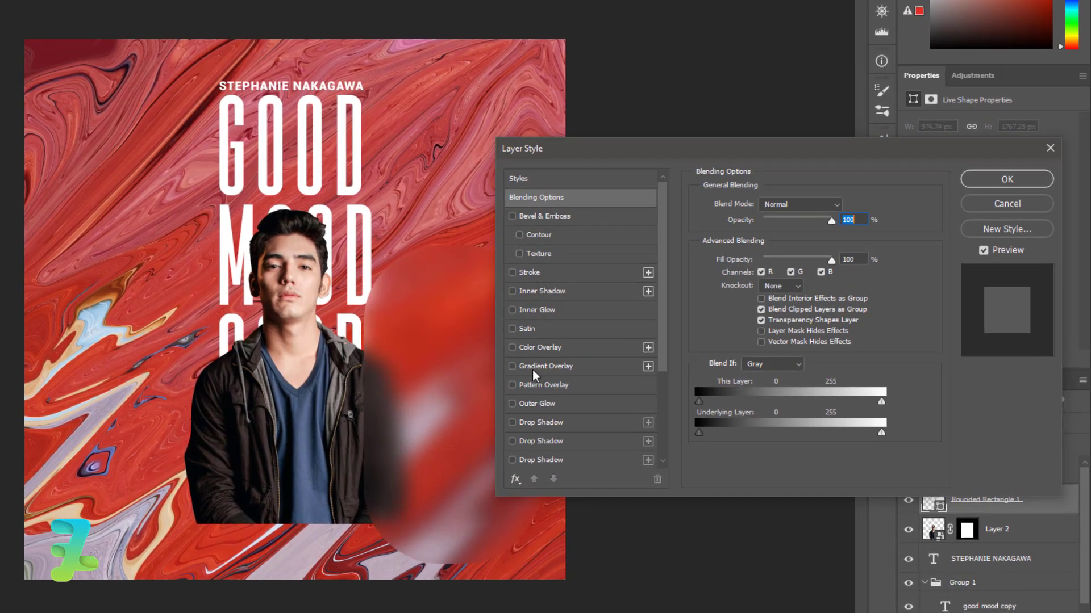
left_click(528, 310)
left_click(529, 311)
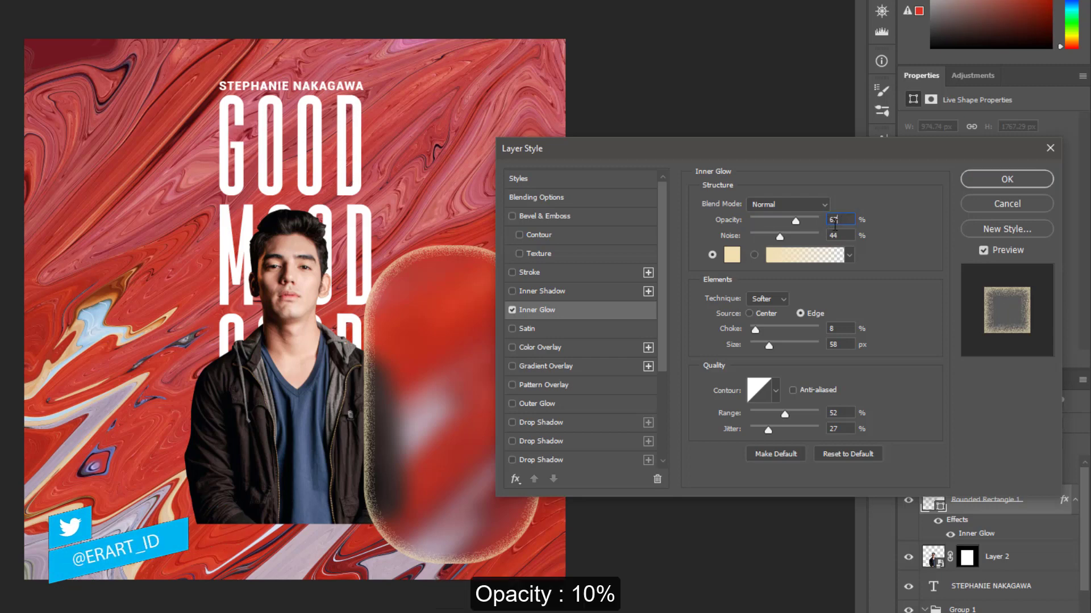
double_click(833, 220)
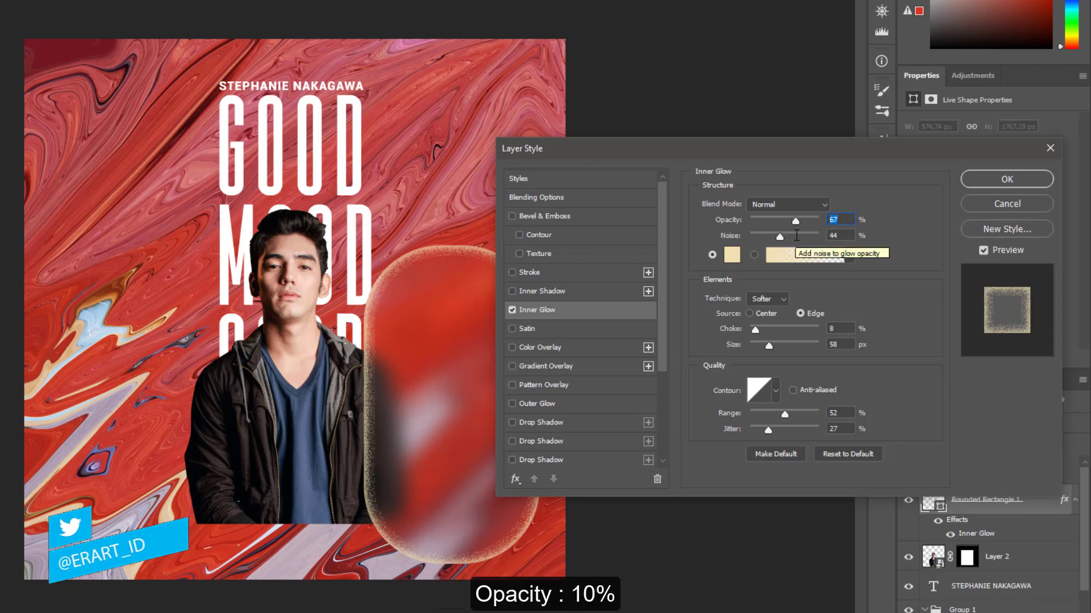
type("10")
key("Tab")
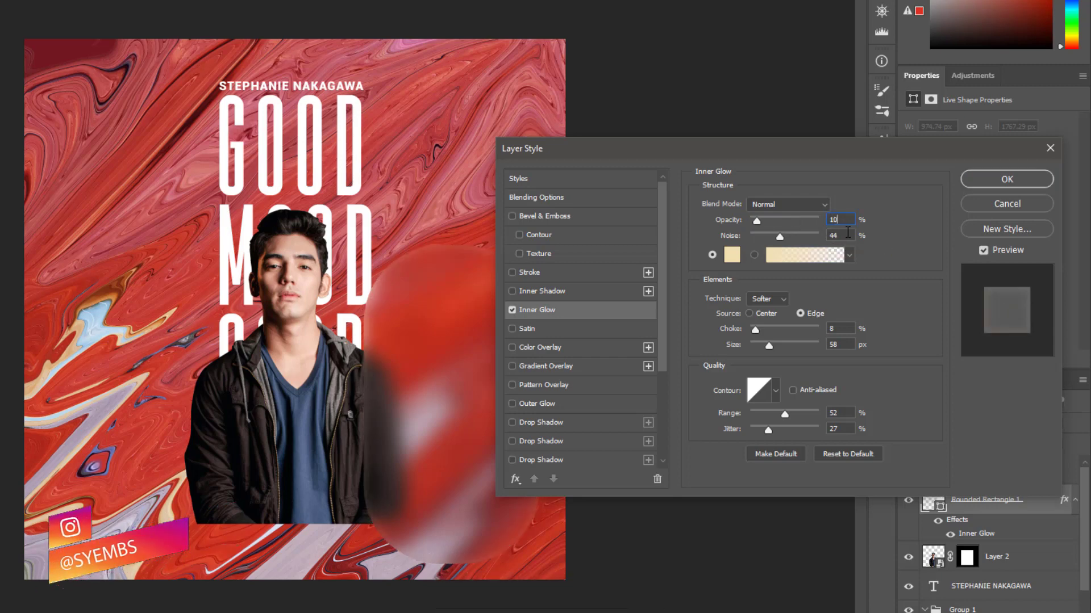
type("0")
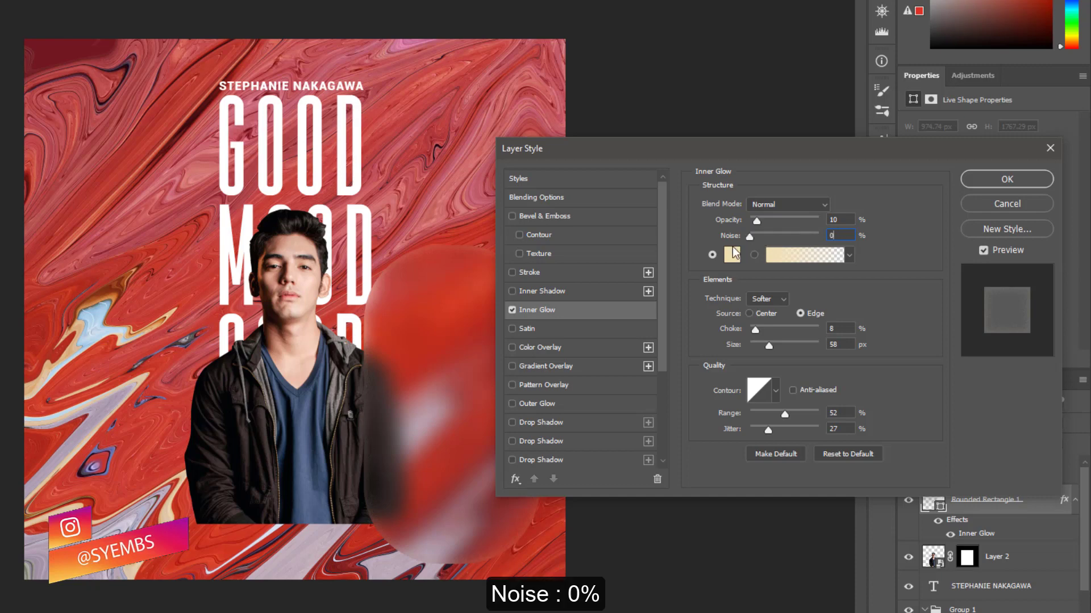
Set the glow colour to #ffffff, choke 15%, size 30 px, range 50%, jitter 0, and enable Stroke
left_click(731, 254)
type("ffffff")
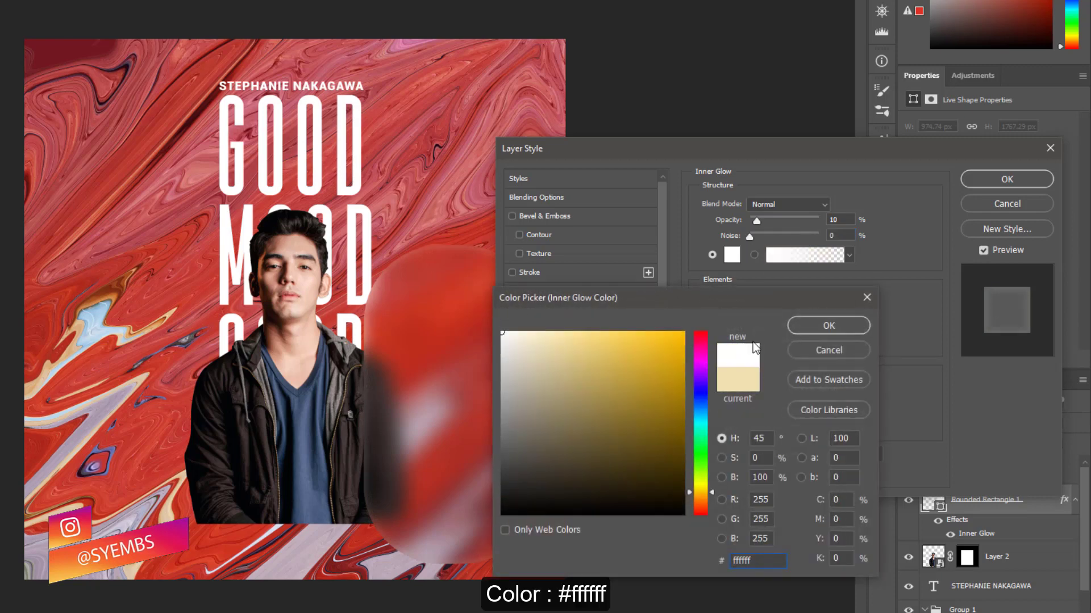
left_click(795, 326)
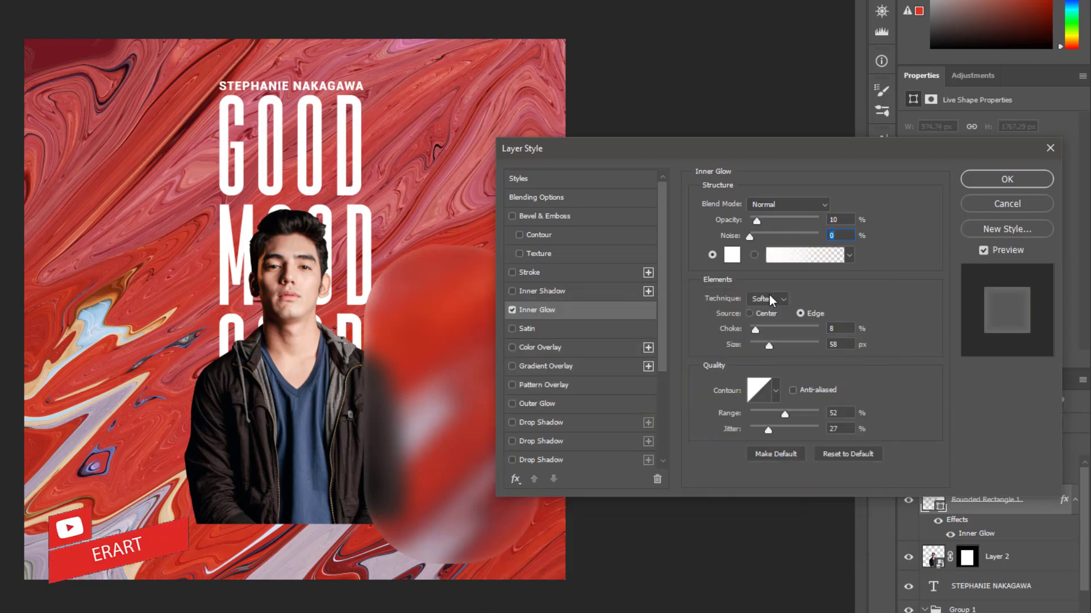
left_click(800, 313)
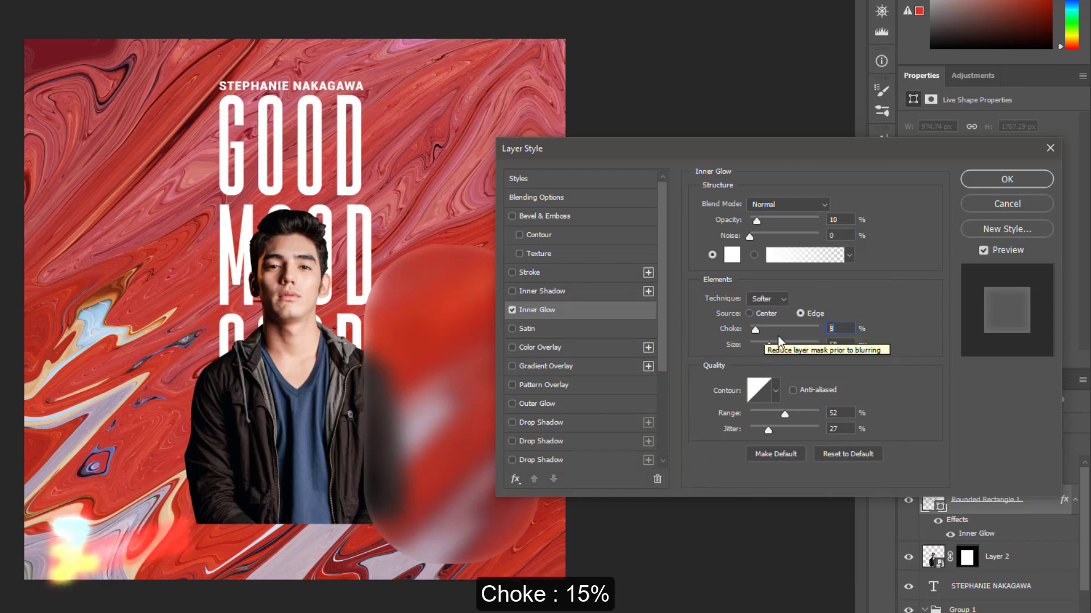
type("15")
key("Tab")
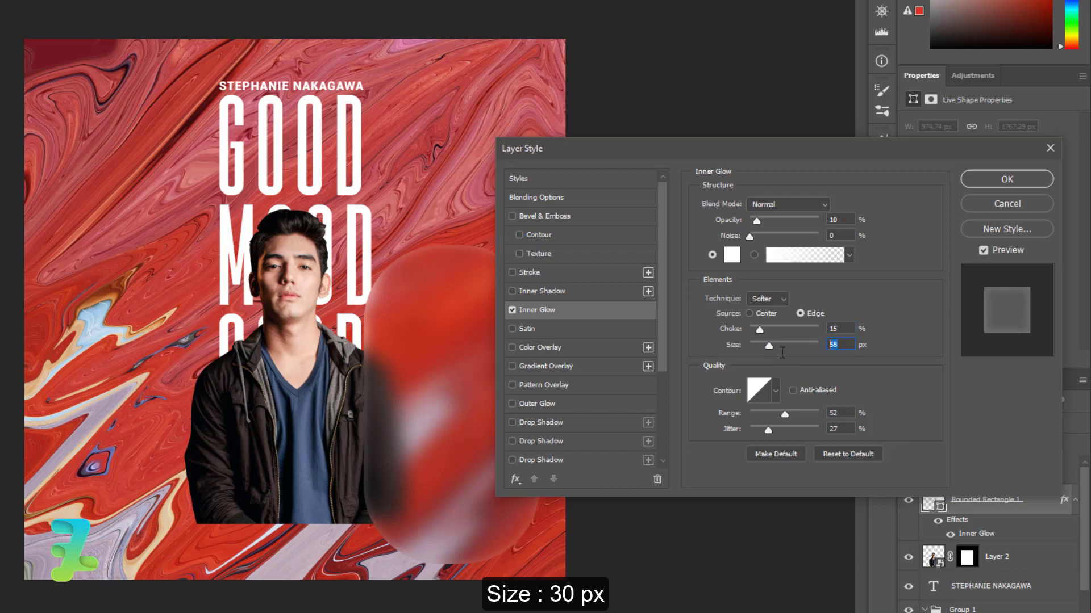
type("30")
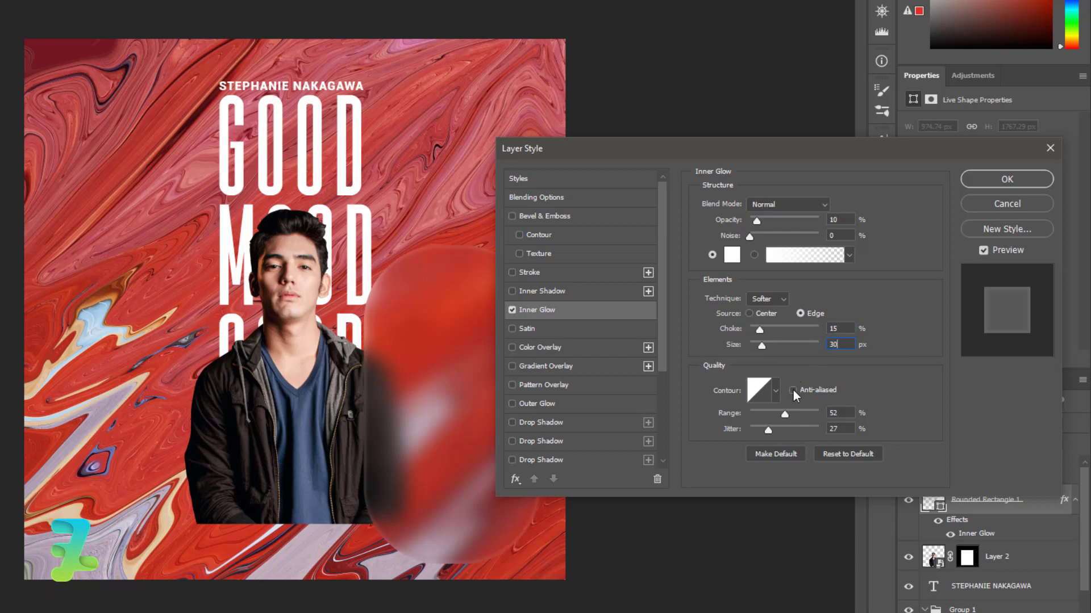
double_click(843, 409)
type("5")
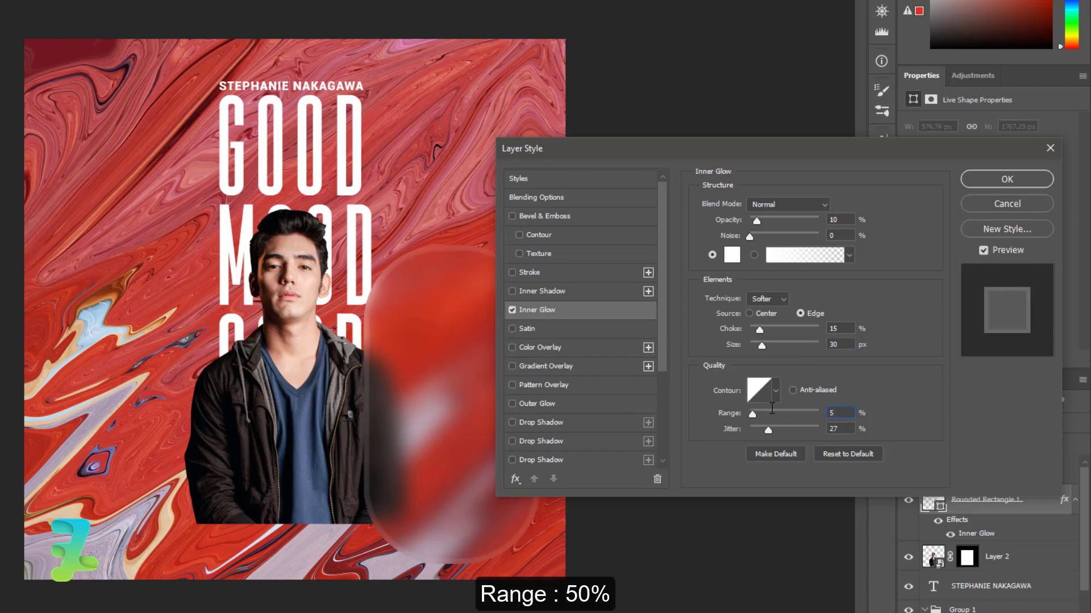
type("0")
key("Tab")
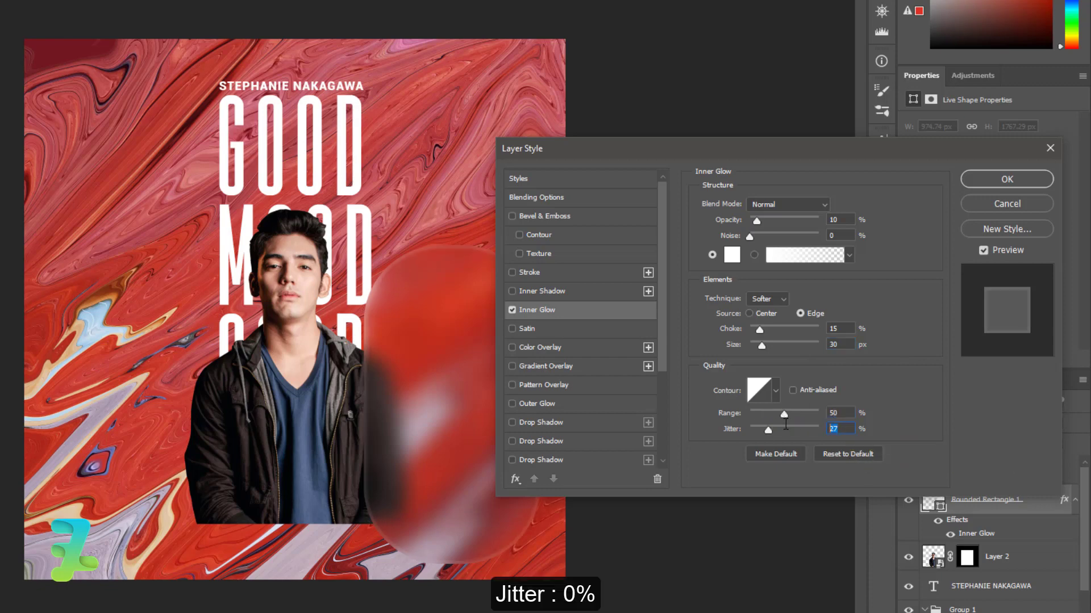
type("0")
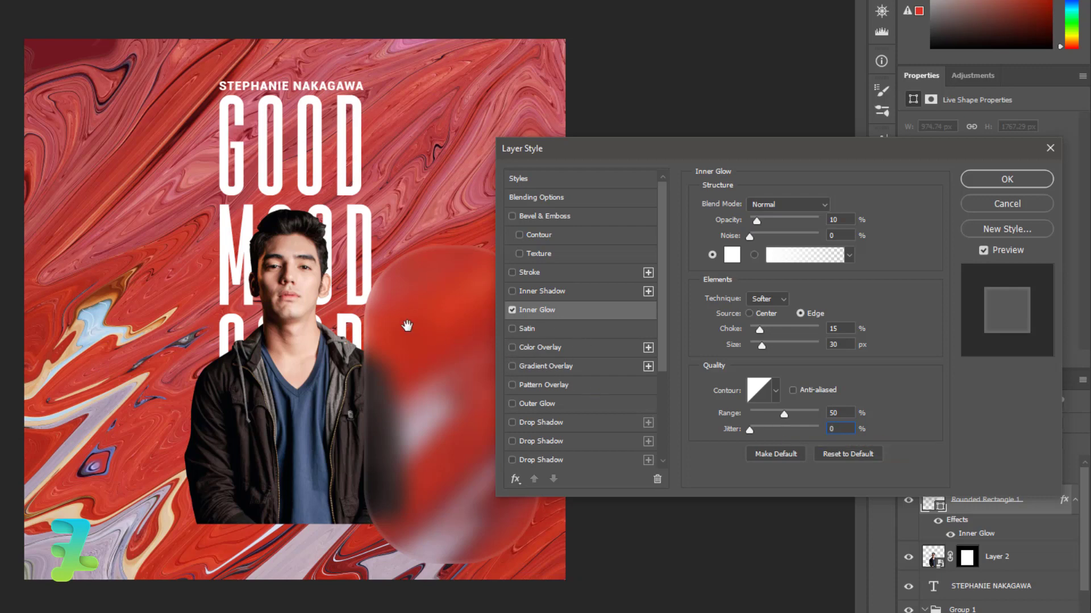
left_click(528, 274)
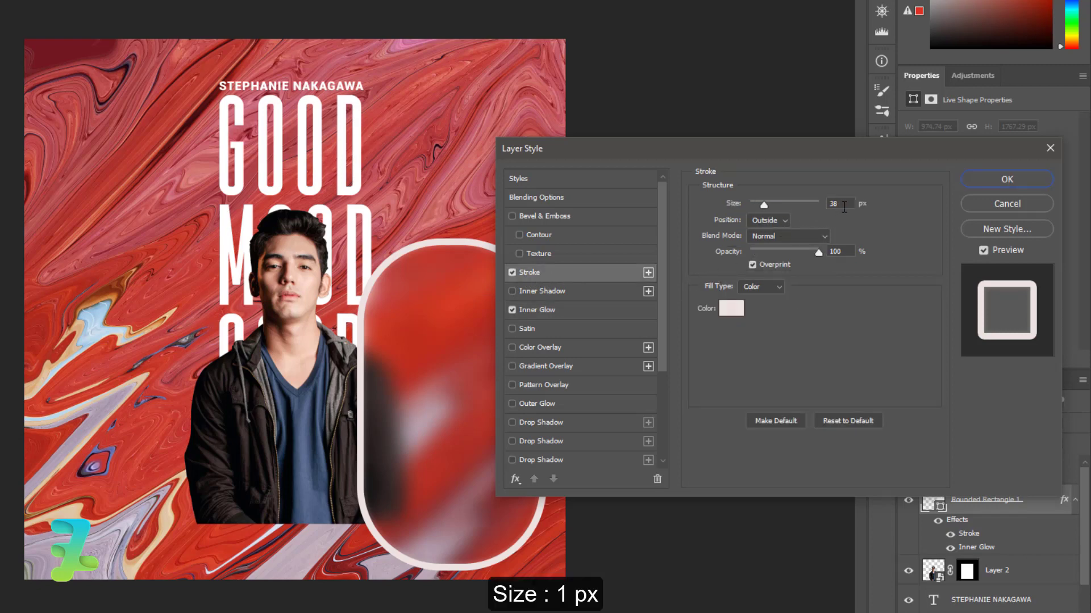
Thin the pill's stroke to 1 px, keeping the Normal blend mode
left_click_drag(764, 204, 748, 204)
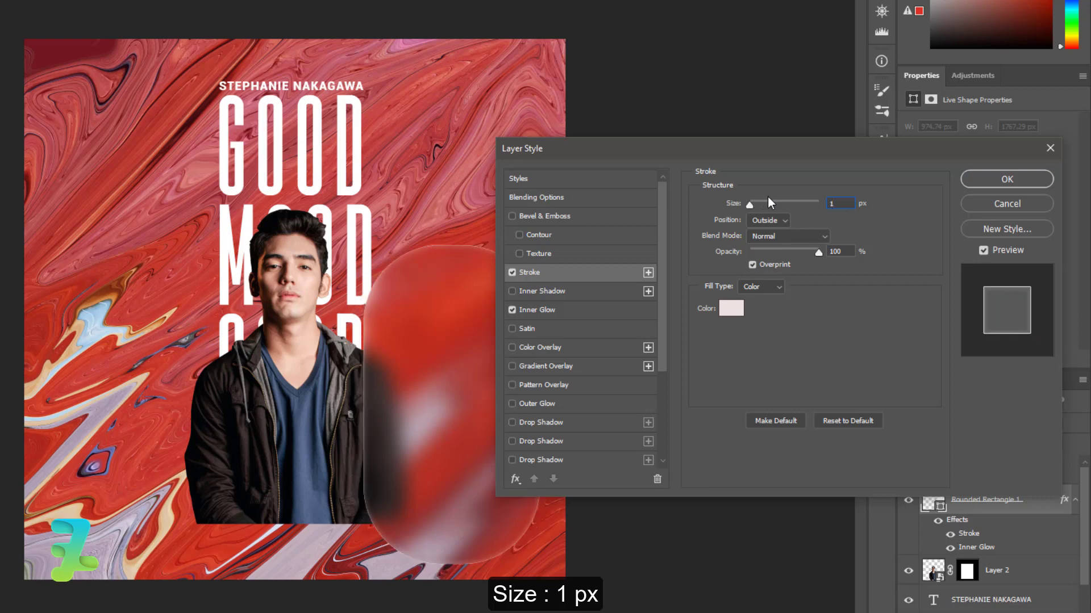
left_click(787, 220)
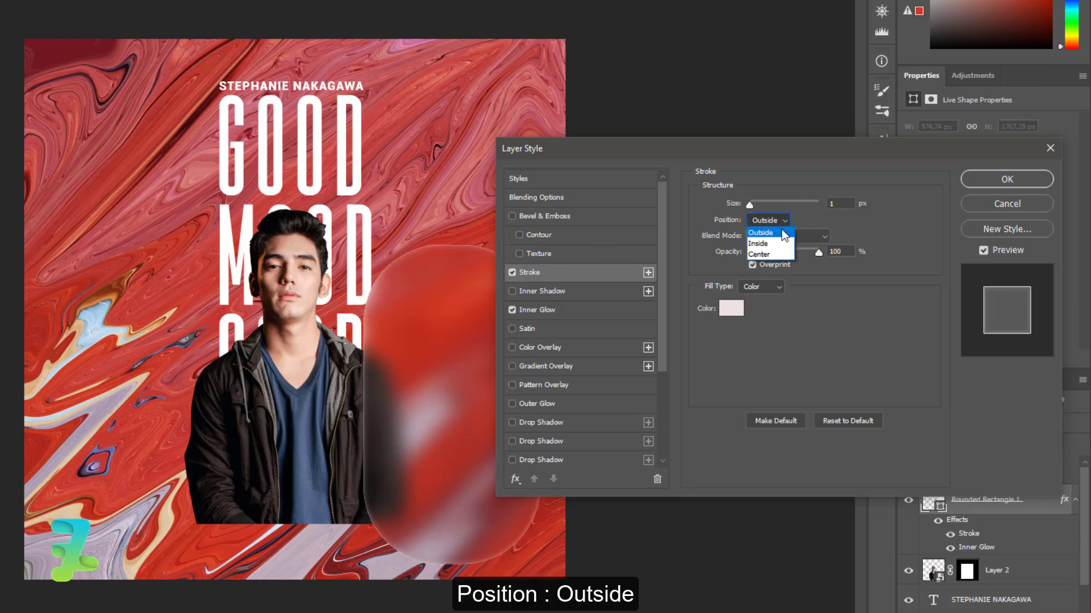
left_click(813, 237)
left_click(813, 237)
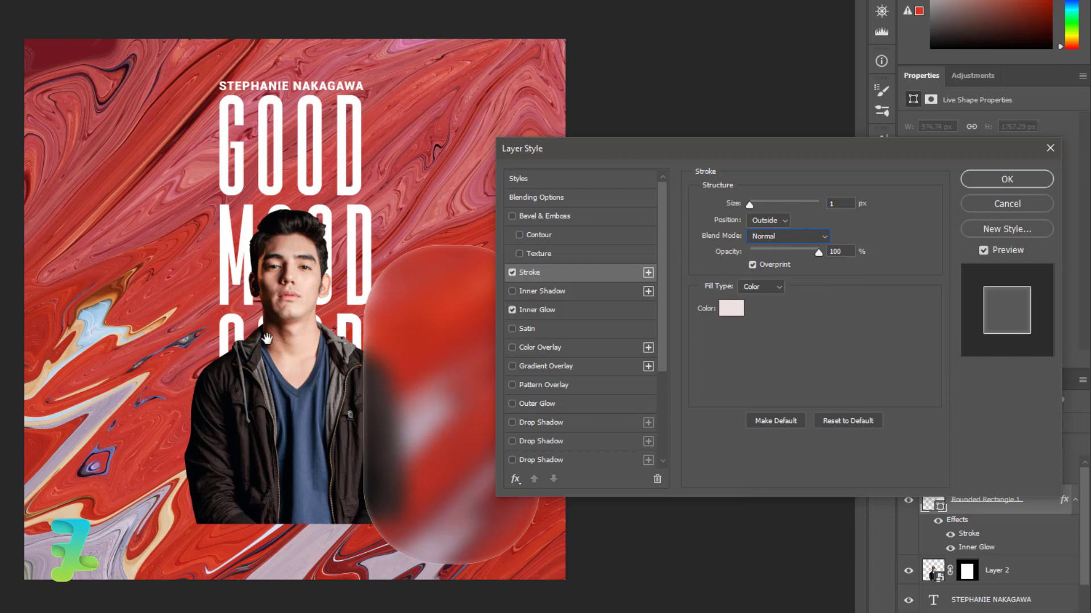
Add a white Color Overlay at 15% opacity and tick Drop Shadow
left_click(513, 348)
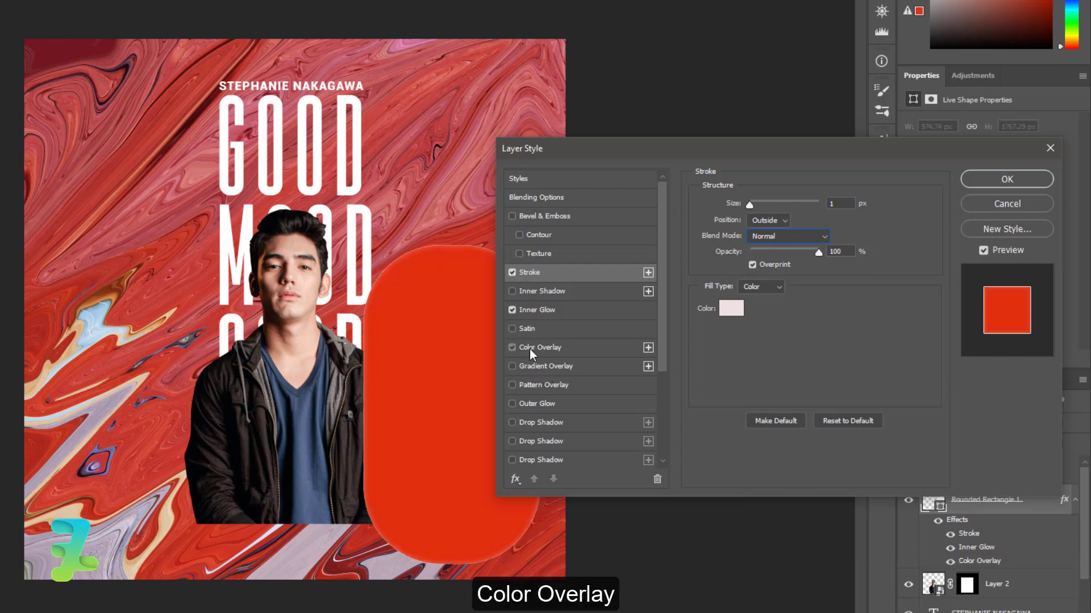
left_click(529, 349)
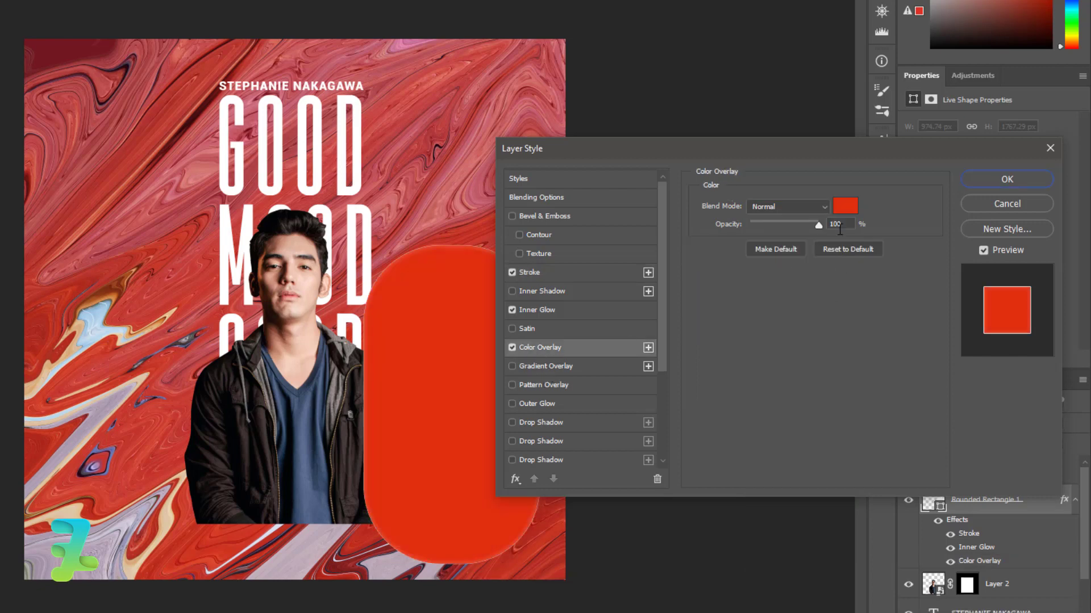
left_click(844, 206)
left_click_drag(550, 377, 502, 333)
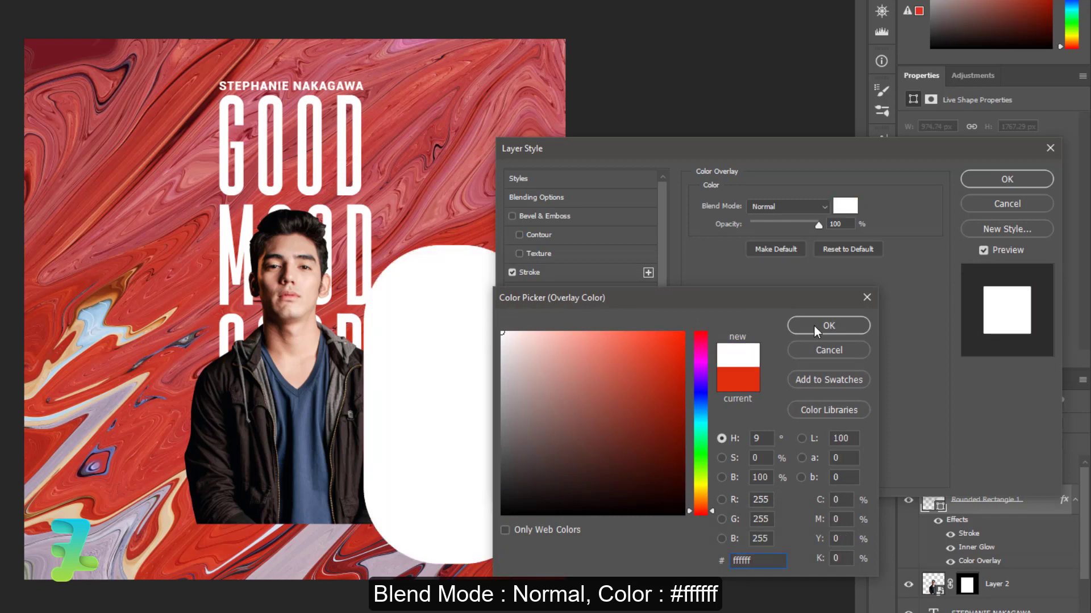
left_click(815, 330)
double_click(834, 223)
type("1")
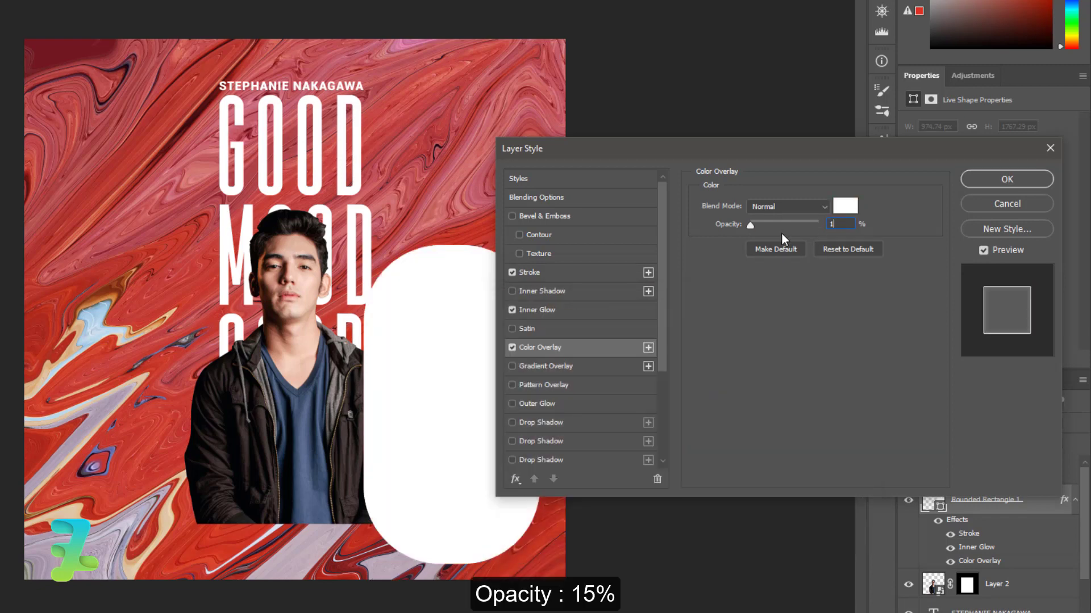
type("5")
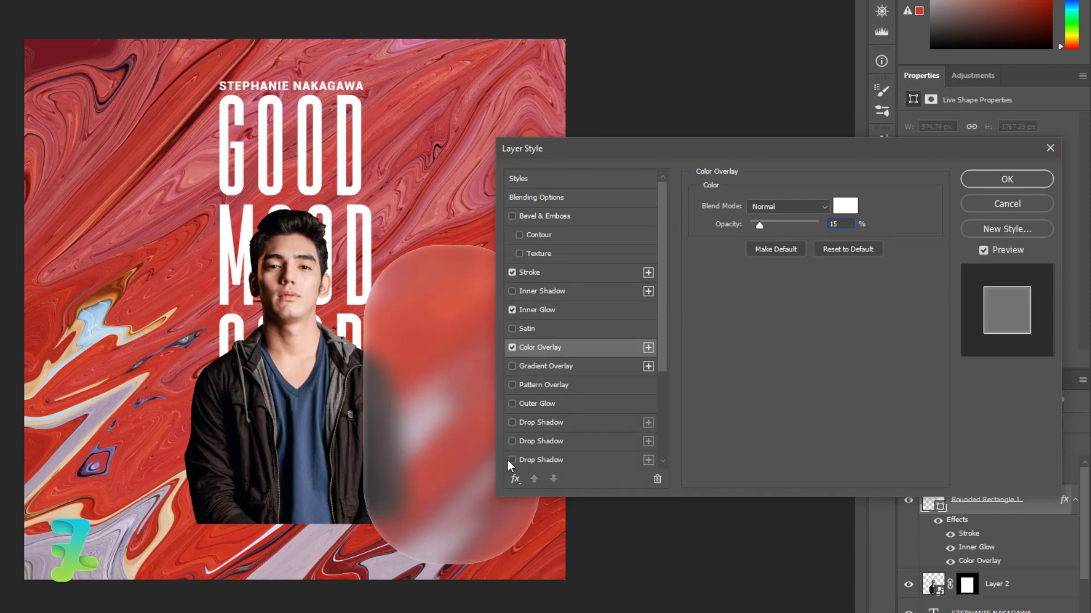
left_click(523, 461)
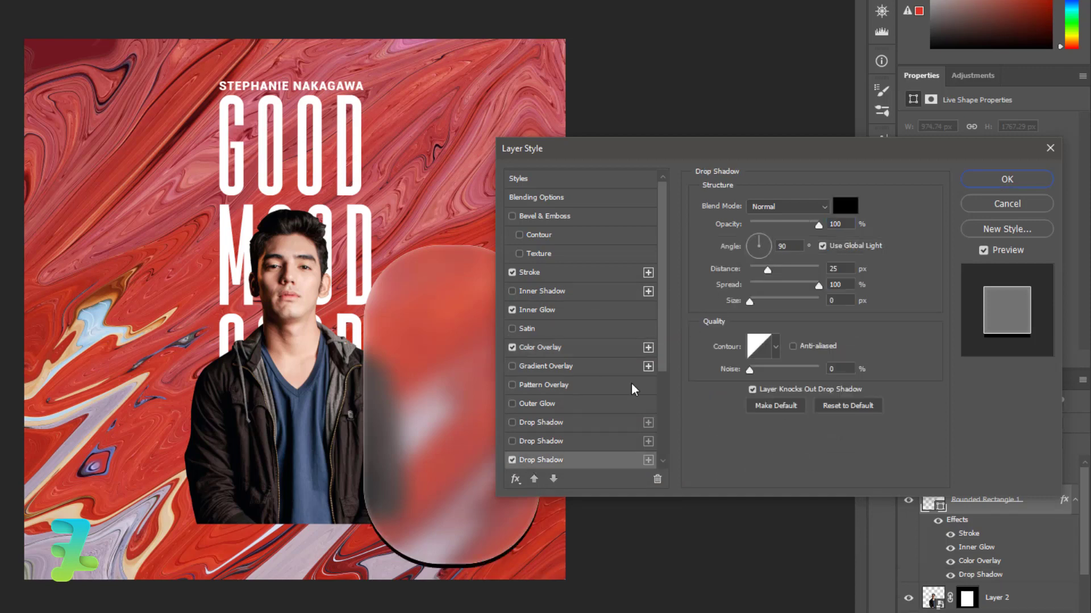
Keep a single Drop Shadow set to Multiply at 60% opacity
left_click(512, 458)
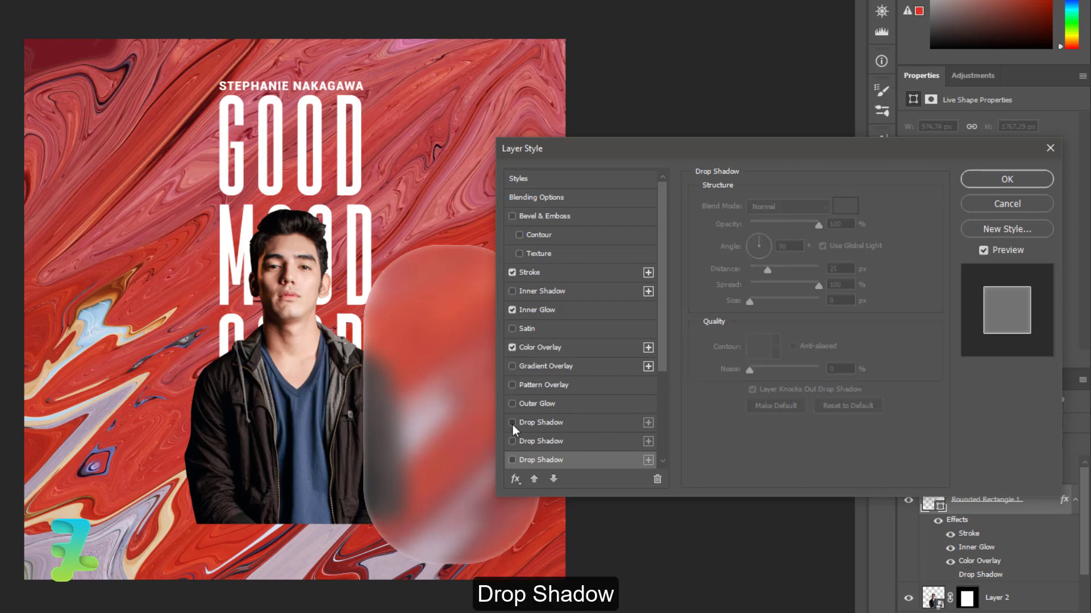
left_click(533, 422)
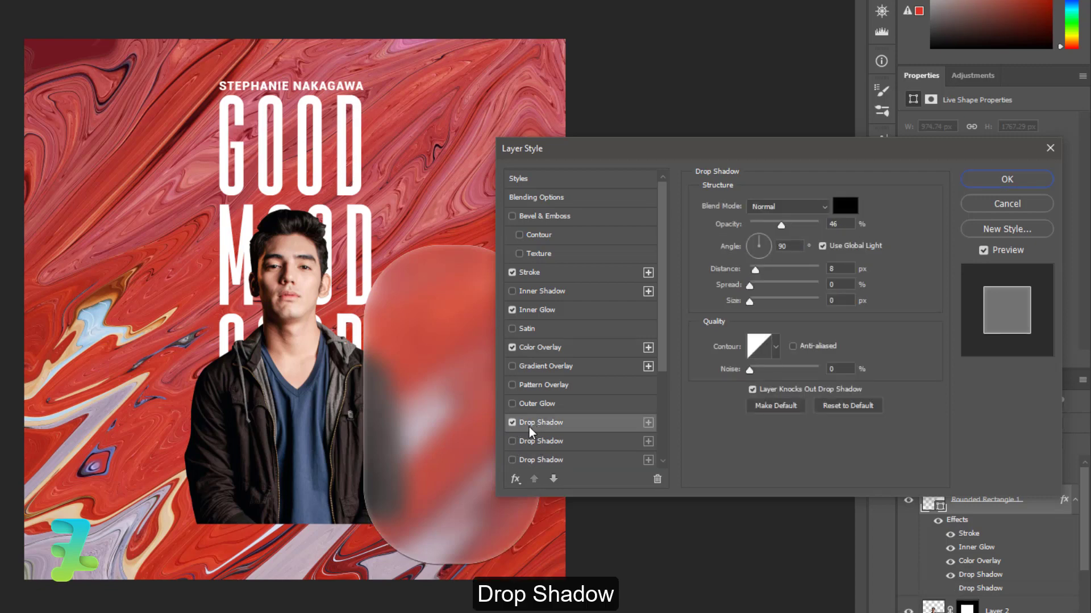
left_click(778, 205)
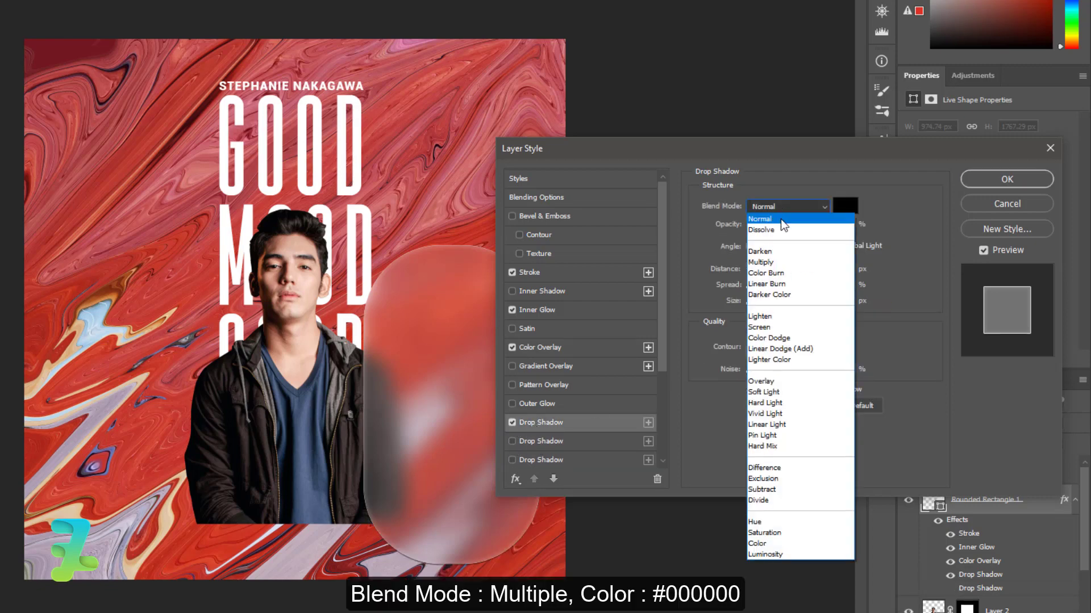
left_click(779, 271)
key("Tab")
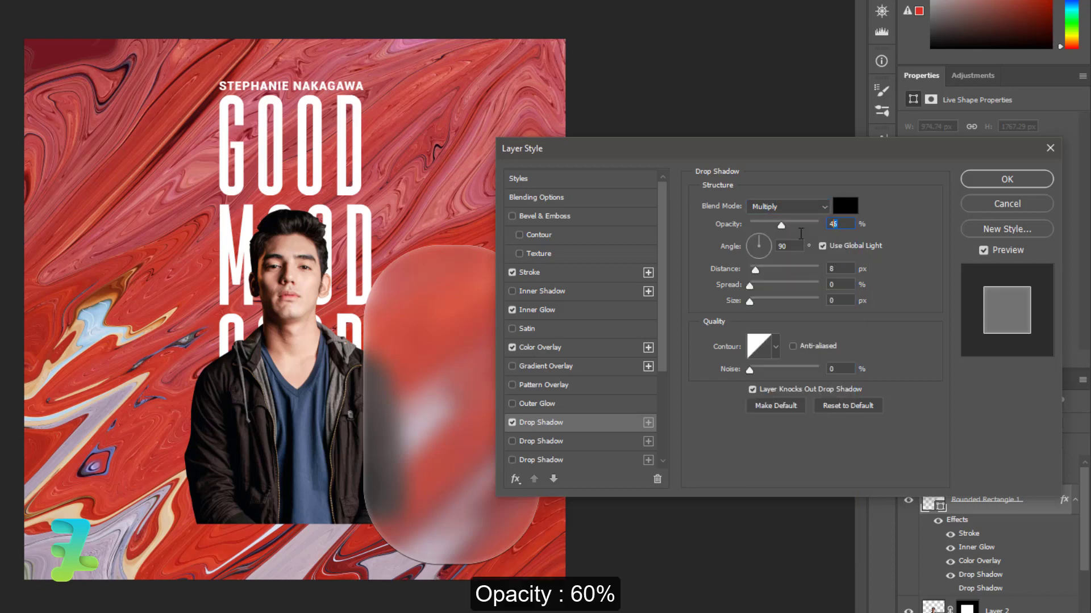
type("60")
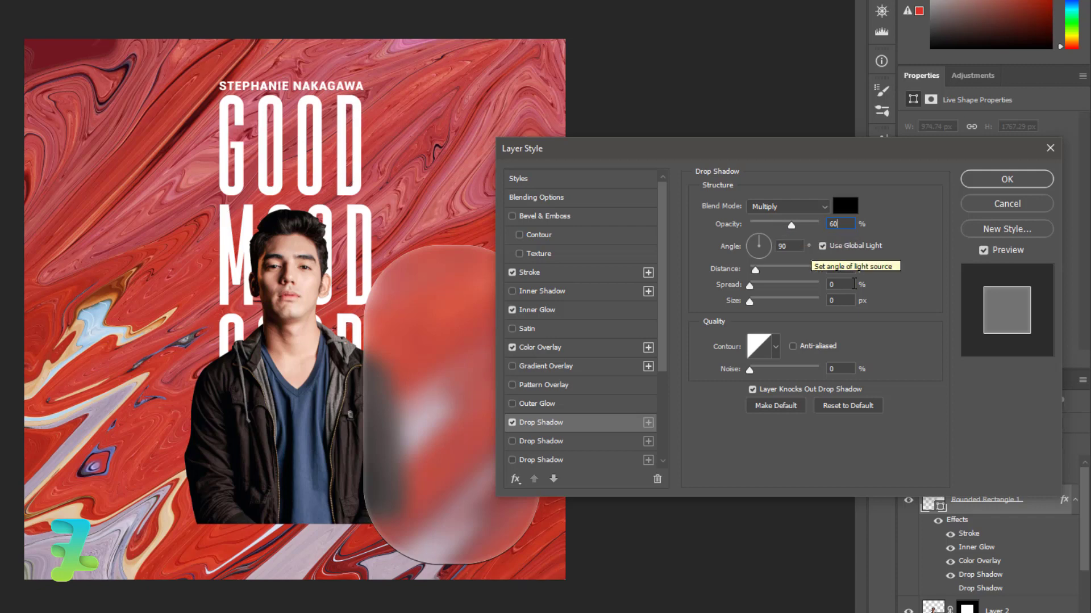
Set the shadow distance to about 25 px and size to 30 px, then apply the layer style
key("Tab")
key("Tab")
type("25")
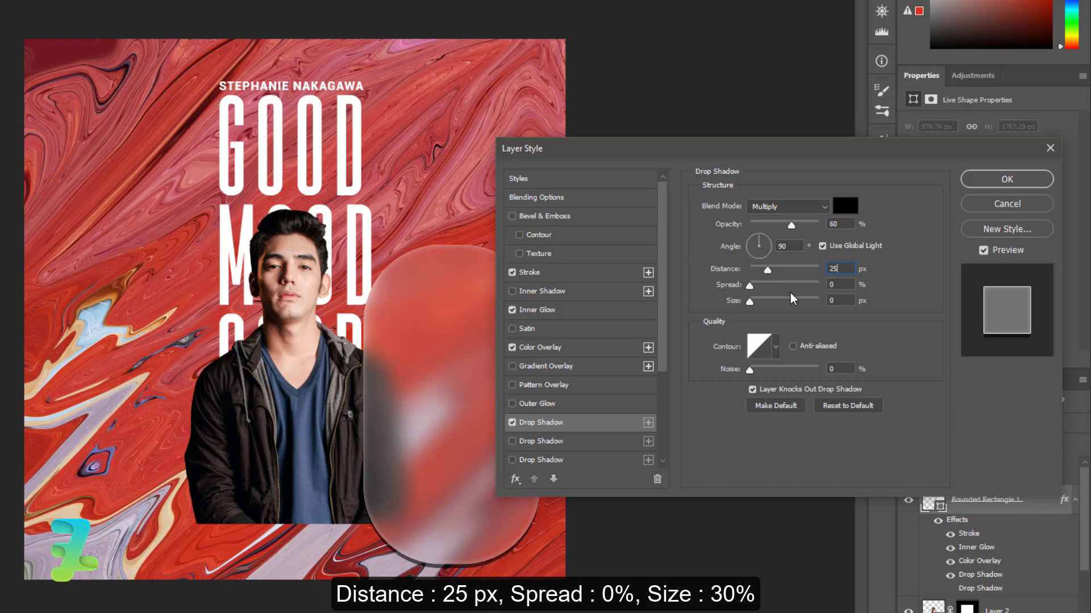
left_click_drag(769, 269, 748, 274)
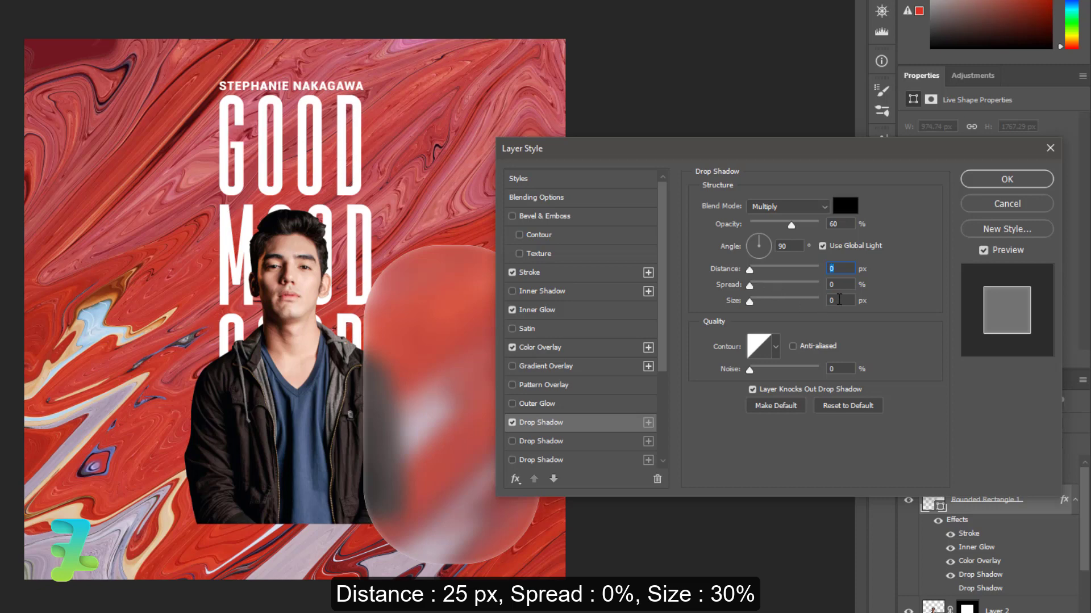
key("Tab")
key("Tab")
type("30")
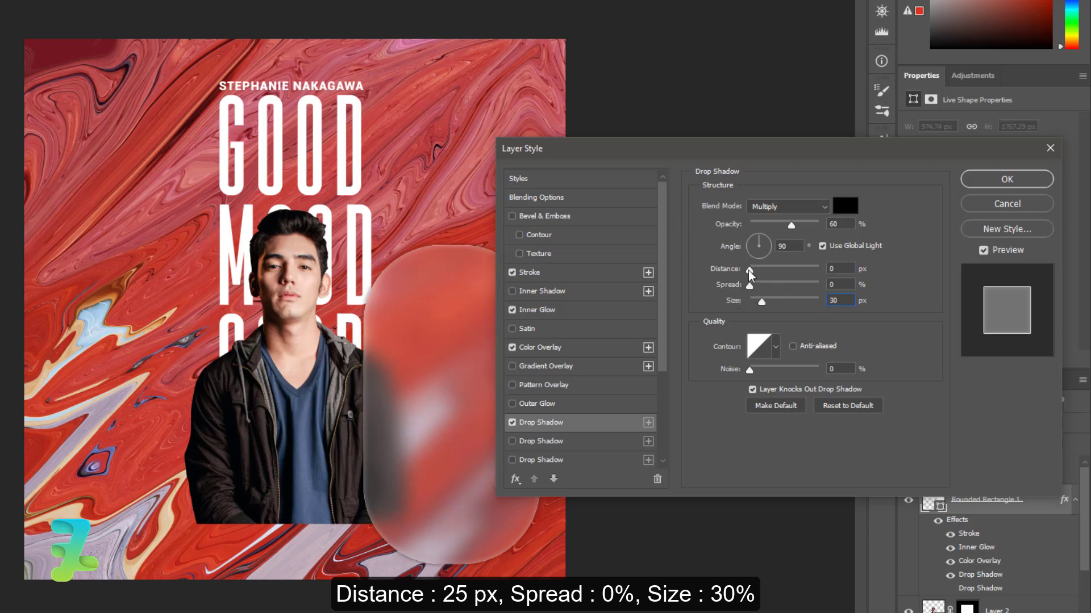
left_click_drag(750, 268, 765, 271)
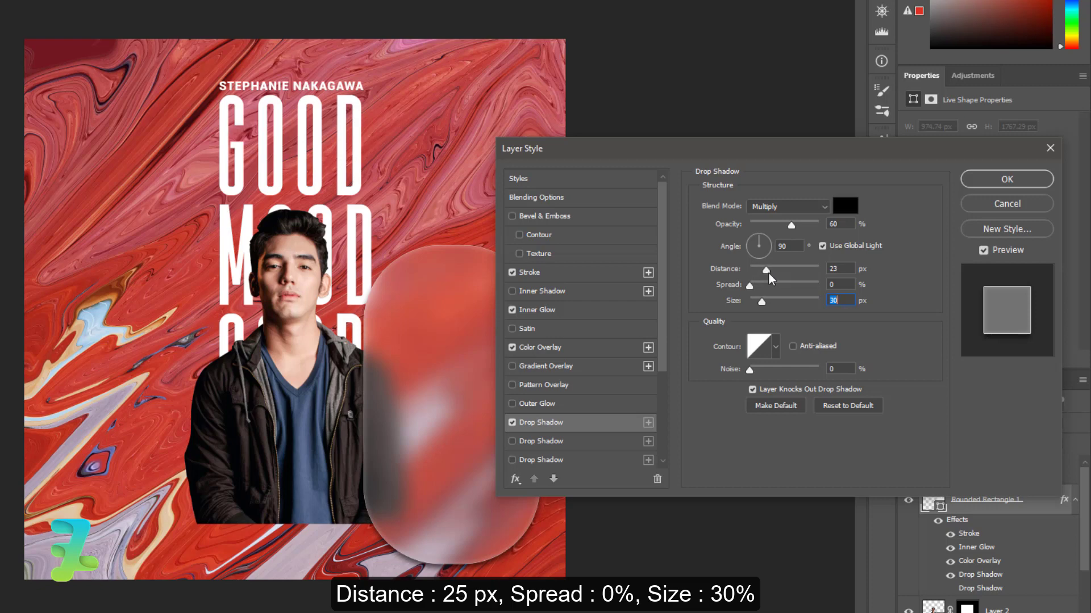
left_click_drag(769, 274, 771, 273)
left_click(852, 268)
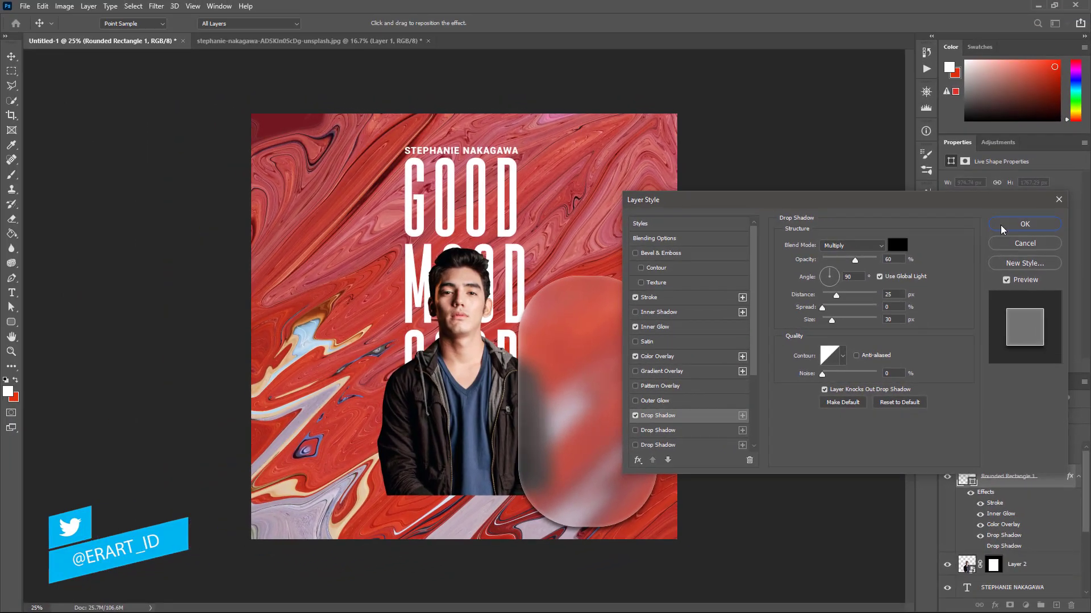
left_click(1000, 225)
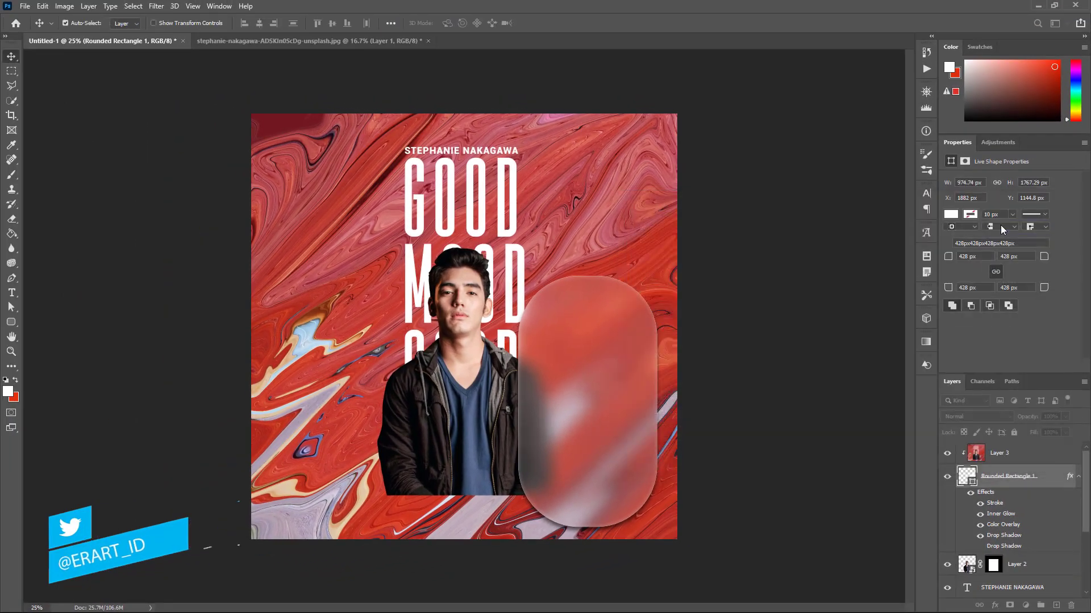
Paste the 'Your mood is the way you…' text above Layer 3 at 12 pt and move it onto the pill
left_click(12, 293)
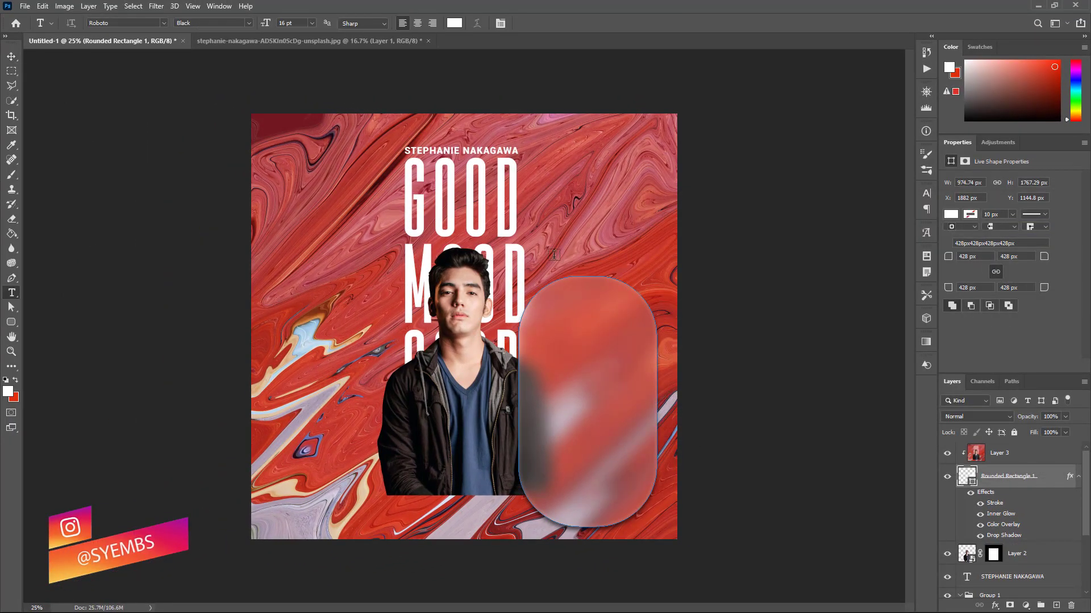
left_click(1021, 454)
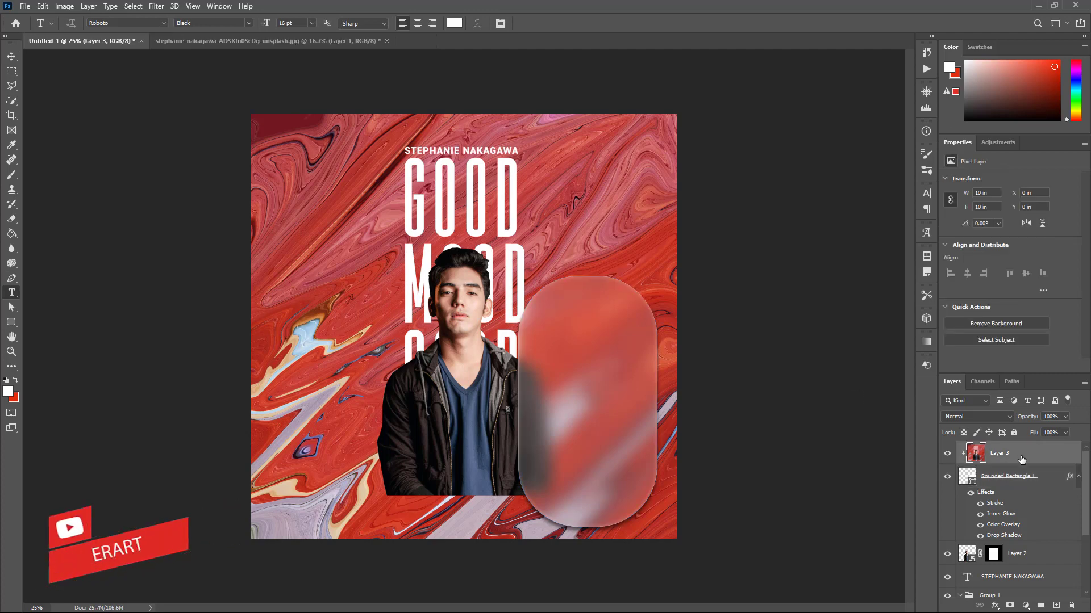
left_click(1056, 606)
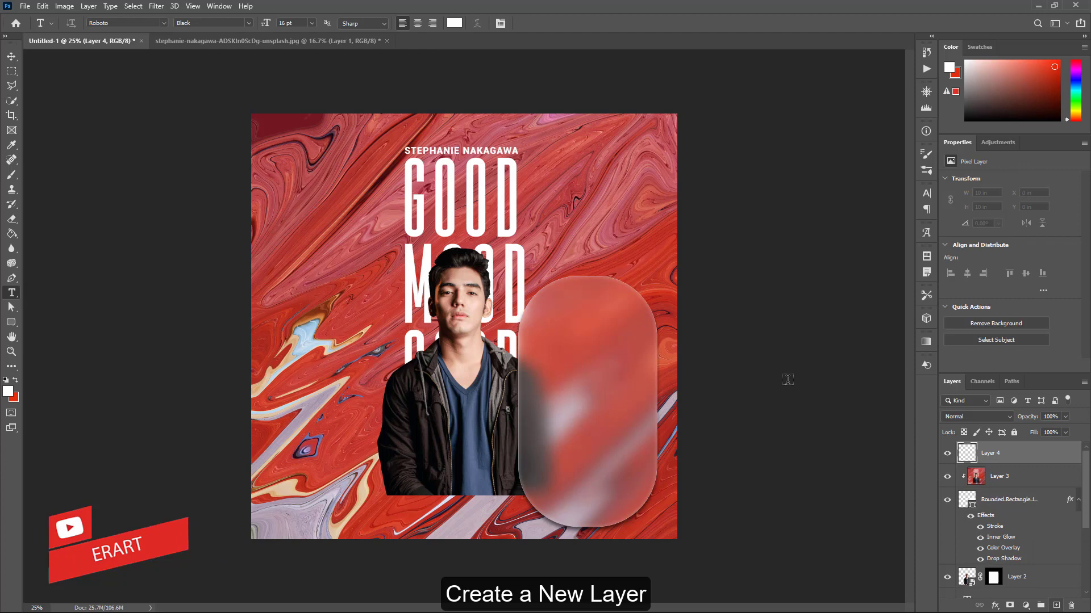
left_click(568, 214)
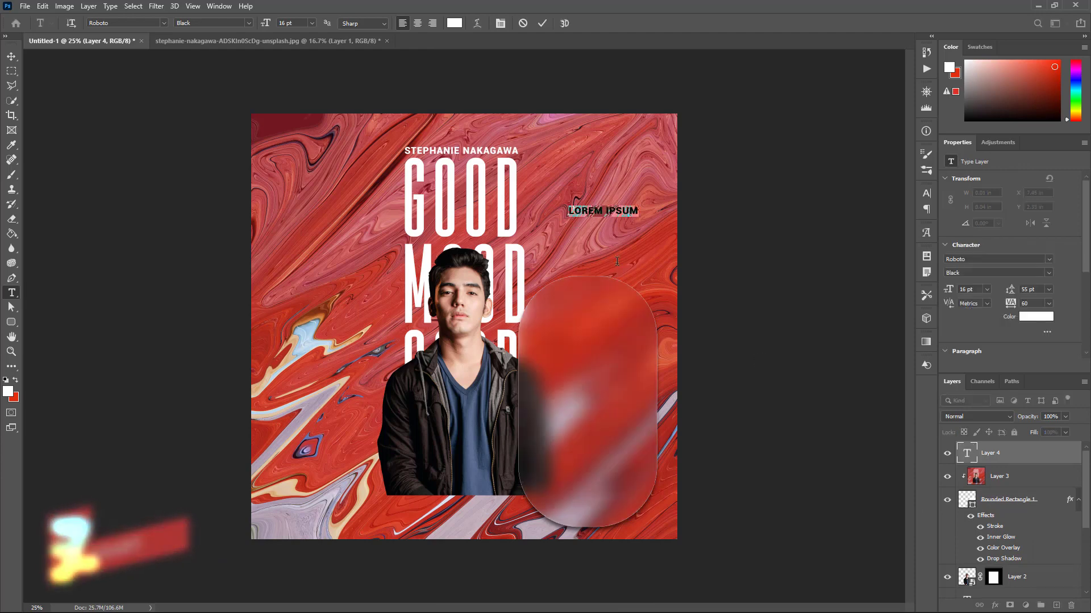
key("ctrl+v")
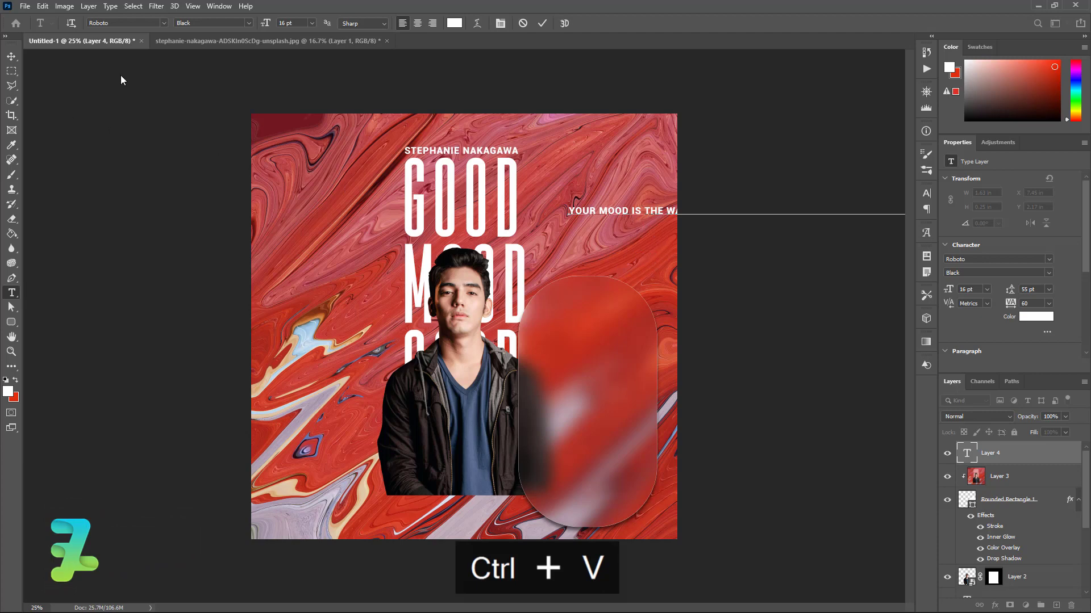
key("ctrl+a")
left_click(311, 23)
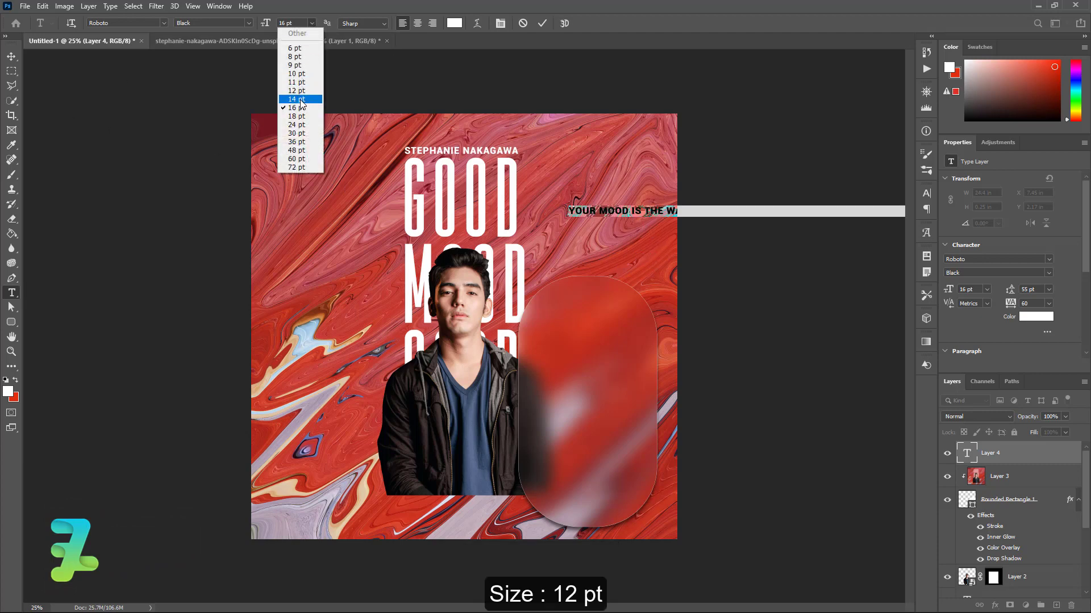
left_click(297, 91)
left_click(12, 56)
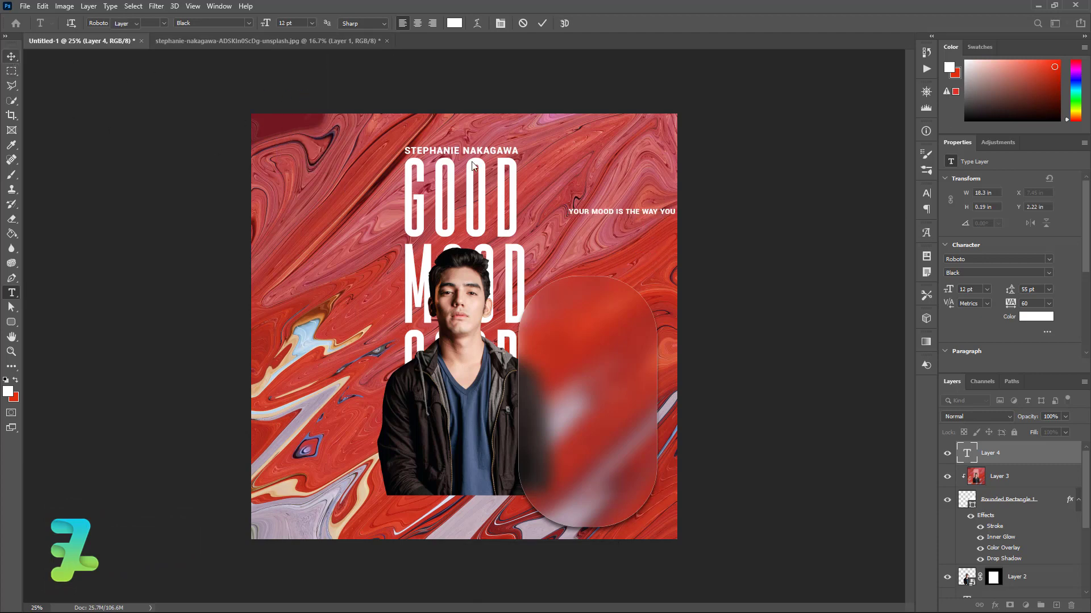
left_click_drag(585, 217, 548, 347)
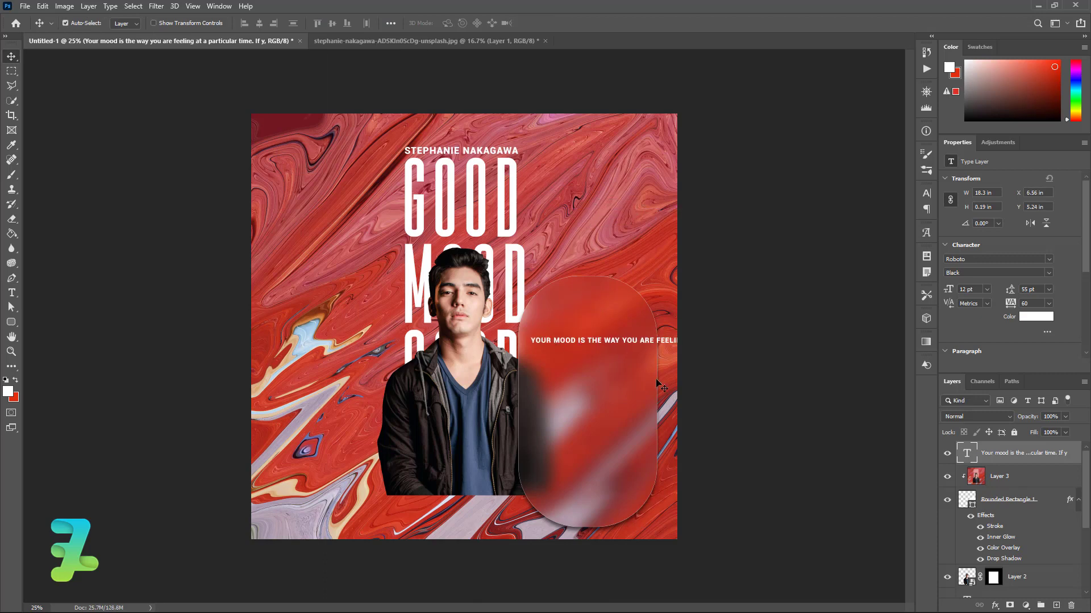
Break the paragraph into short lines at ARE FEELING, TIME., GOOD MOOD, CHEERFUL, BAD and AND IMPATIENT
double_click(966, 452)
left_click(641, 345)
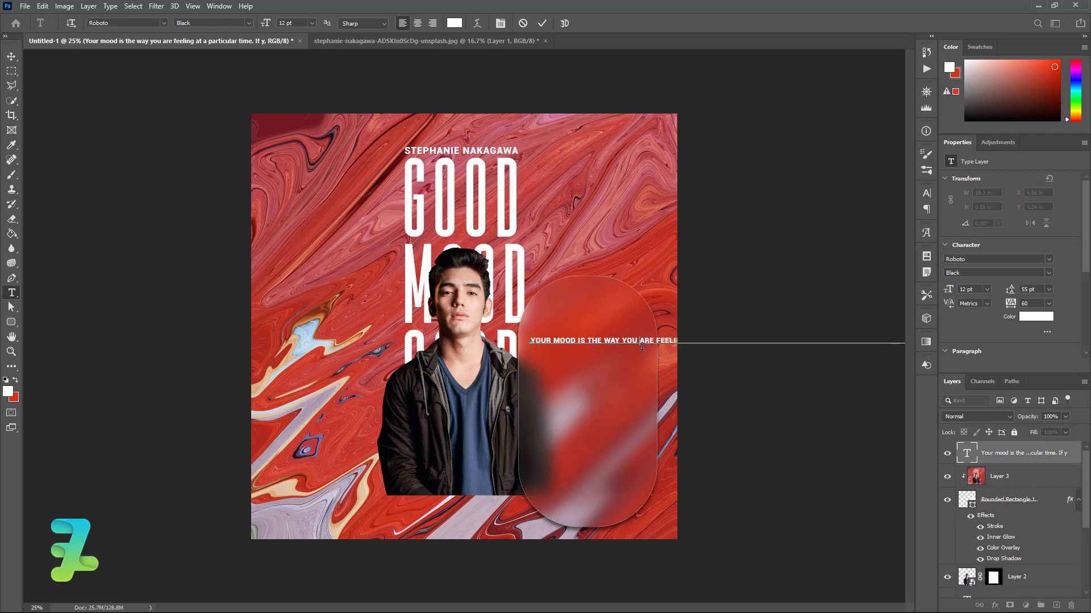
key("Return")
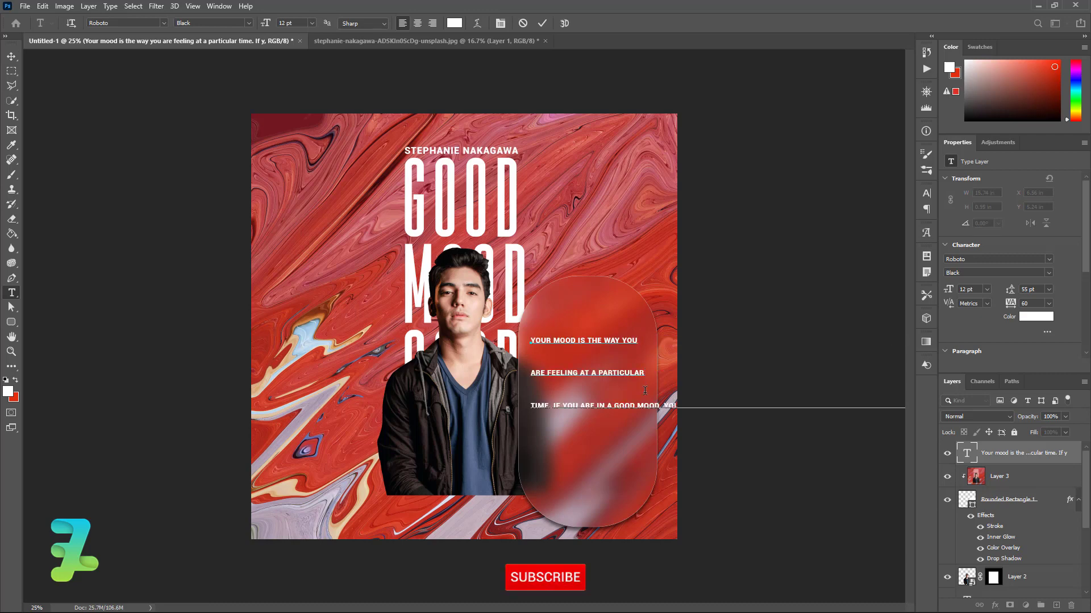
left_click(647, 371)
key("Return")
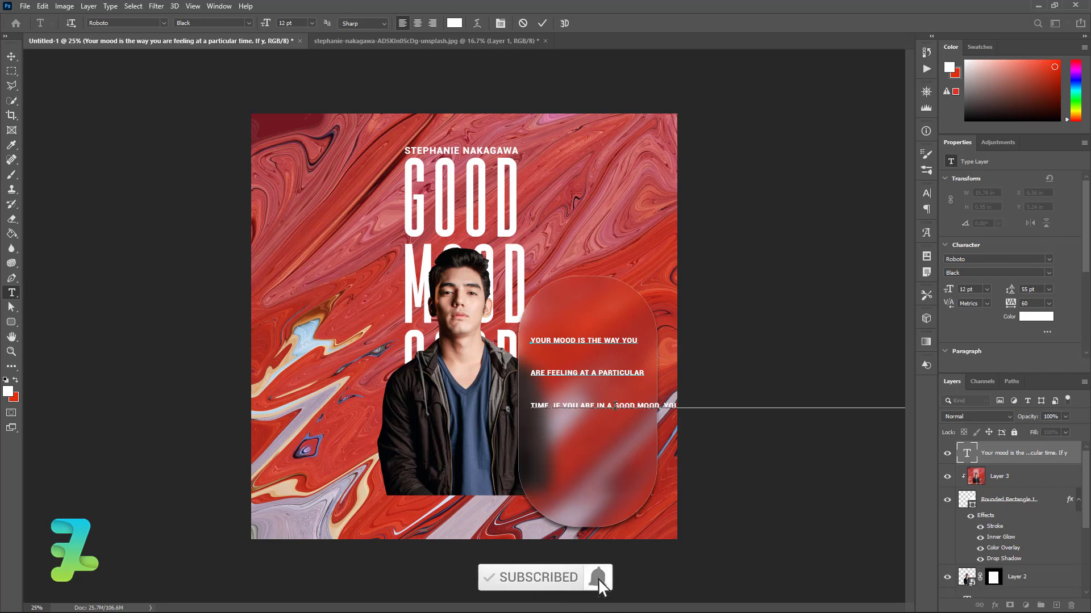
left_click(614, 407)
key("Return")
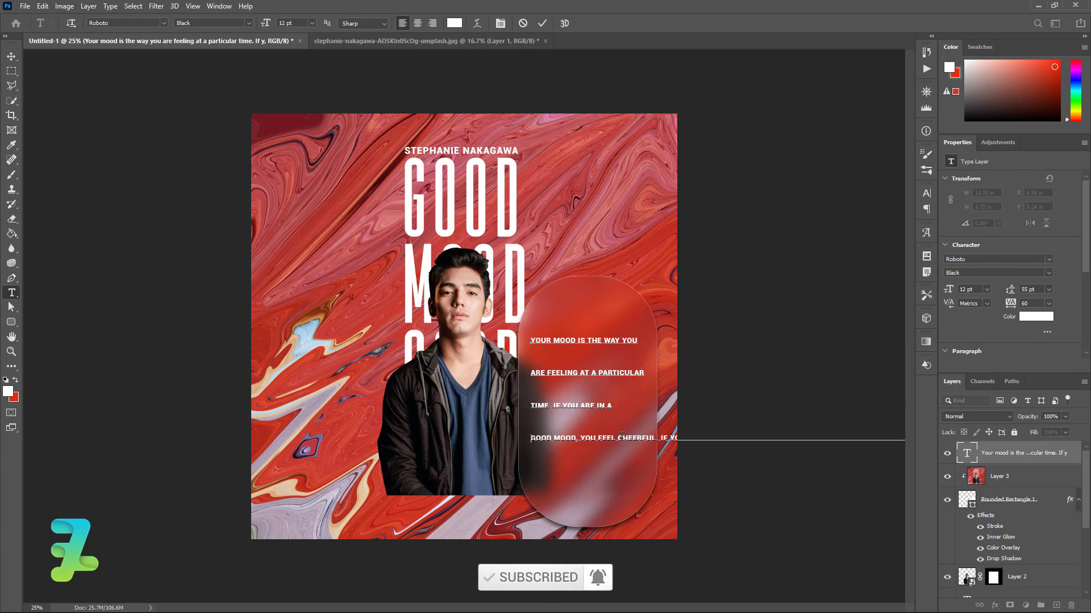
key("Return")
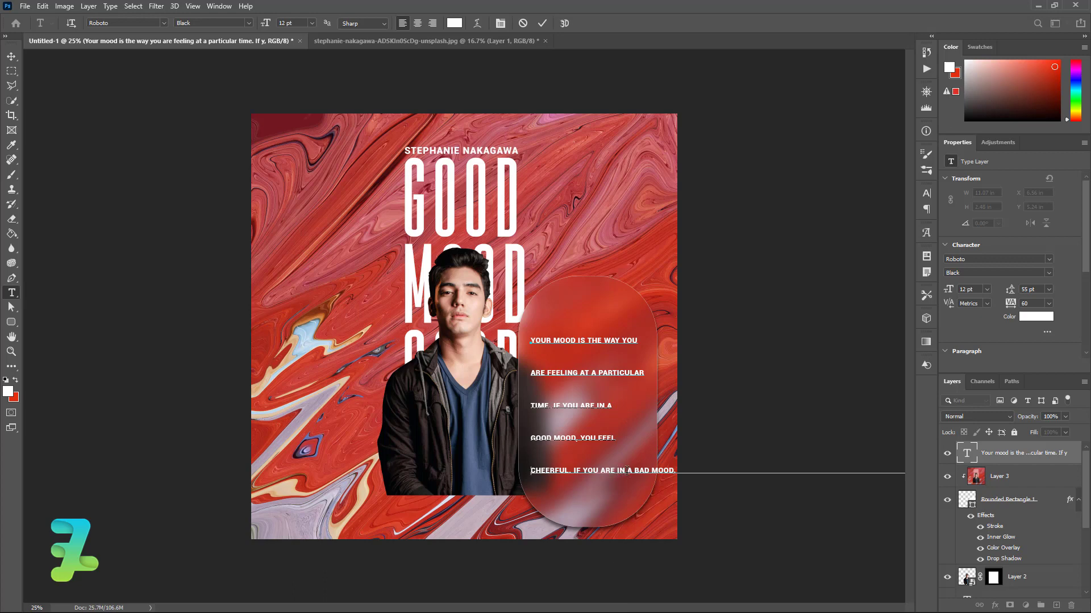
left_click(637, 471)
key("Return")
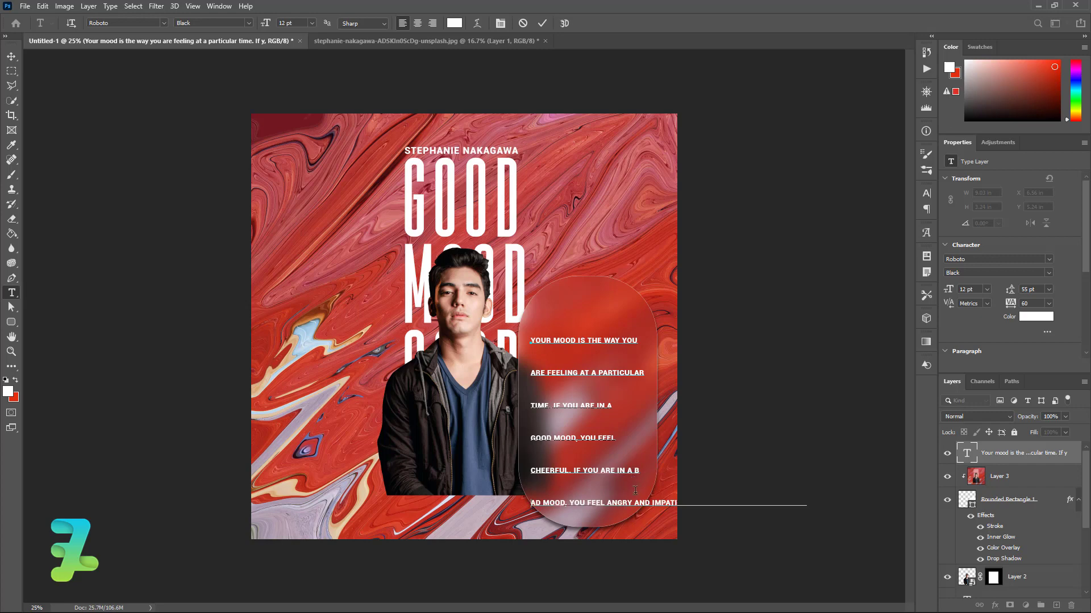
left_click(635, 505)
key("Return")
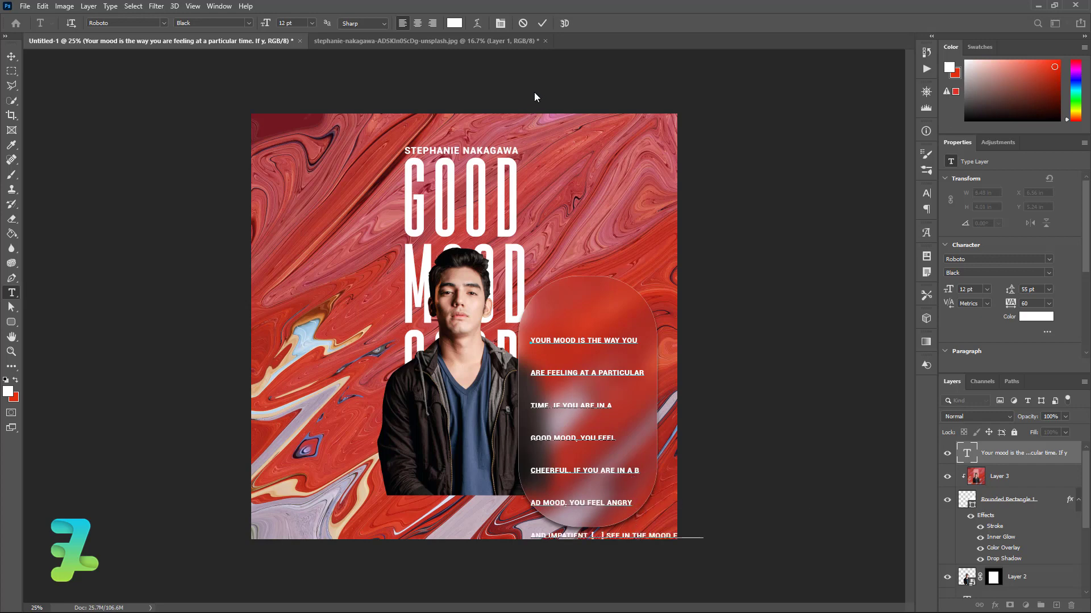
Set the paragraph's leading to Auto and put 'THE MOOD FOR/TO.' on its own line
key("ctrl+a")
left_click(927, 193)
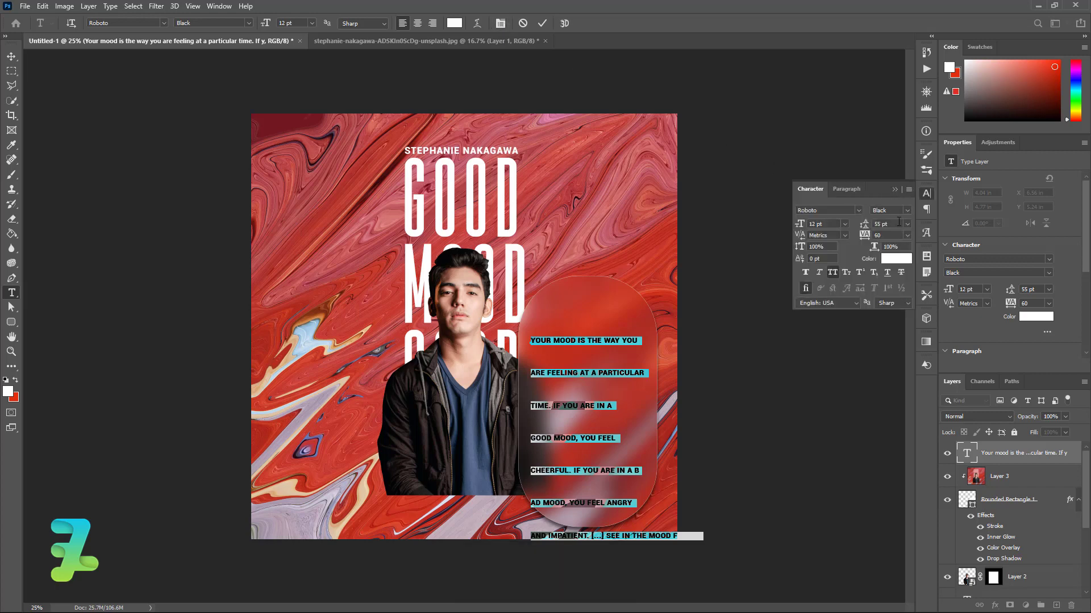
left_click(907, 224)
left_click(889, 236)
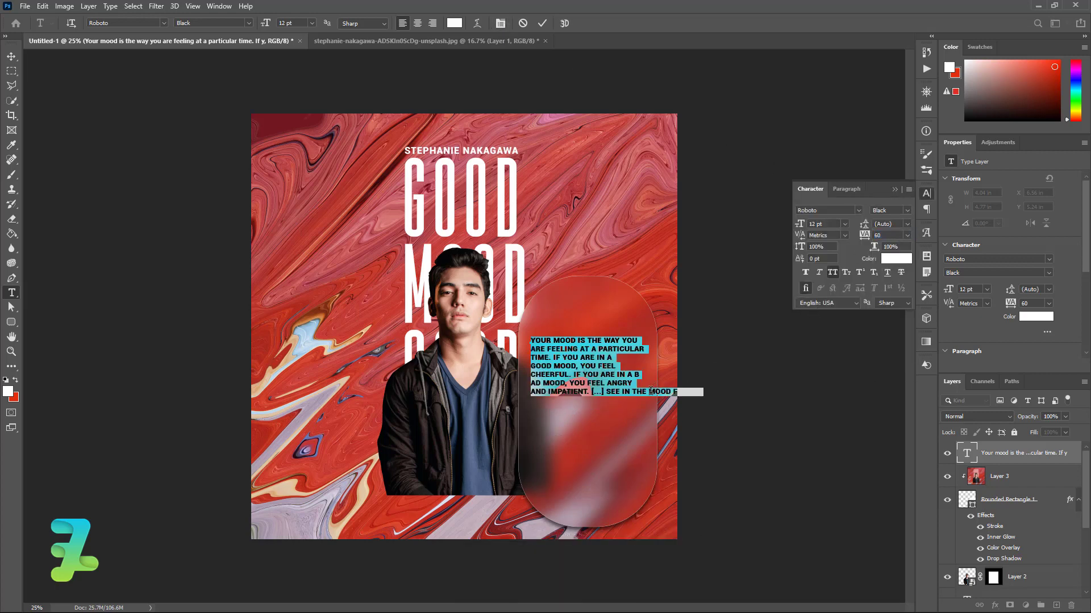
left_click(631, 392)
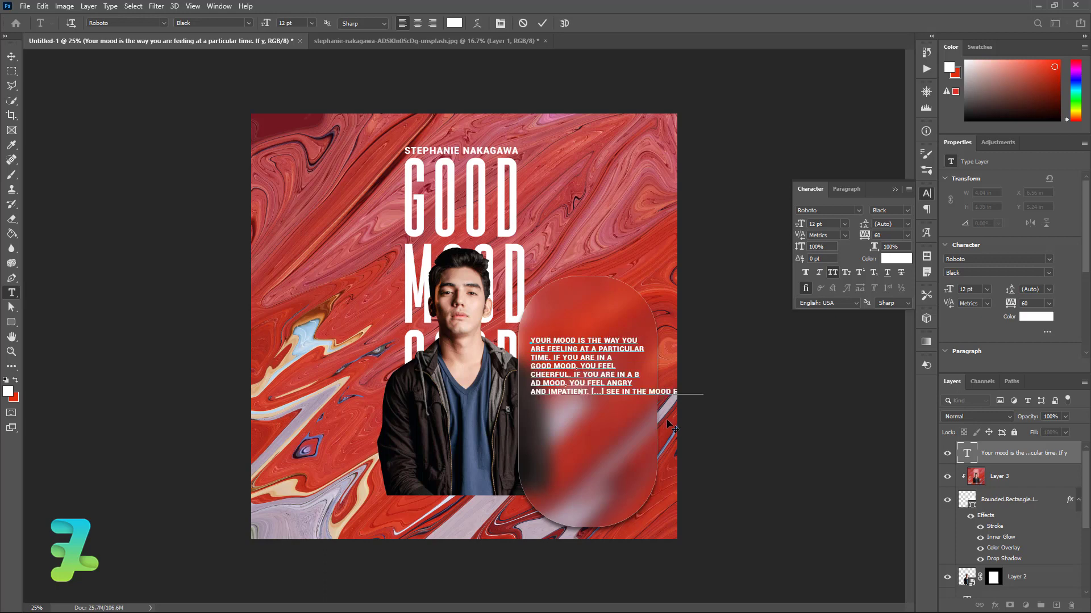
key("Return")
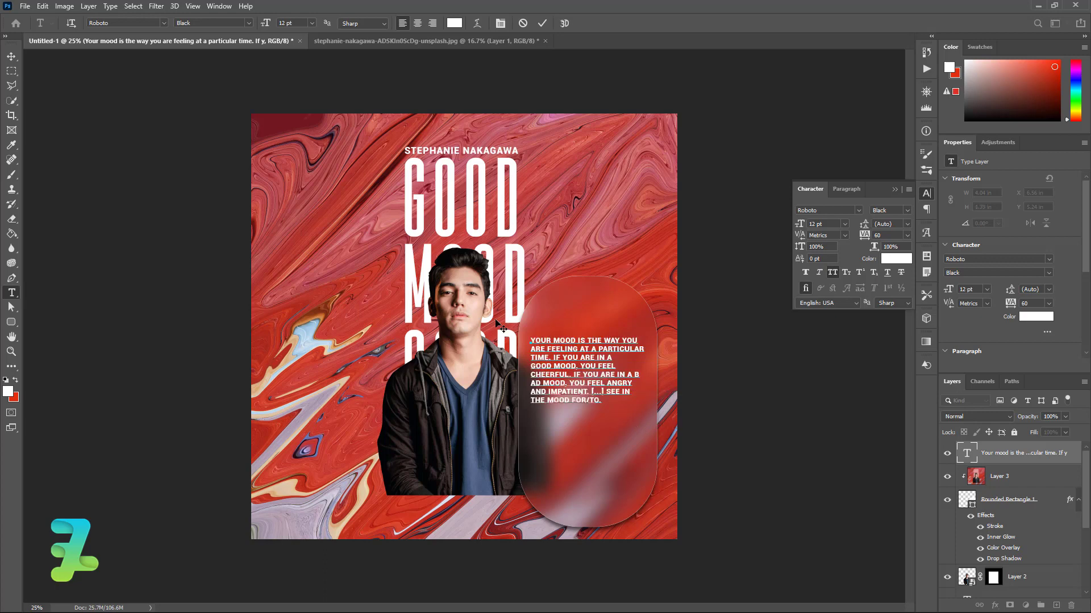
left_click(11, 56)
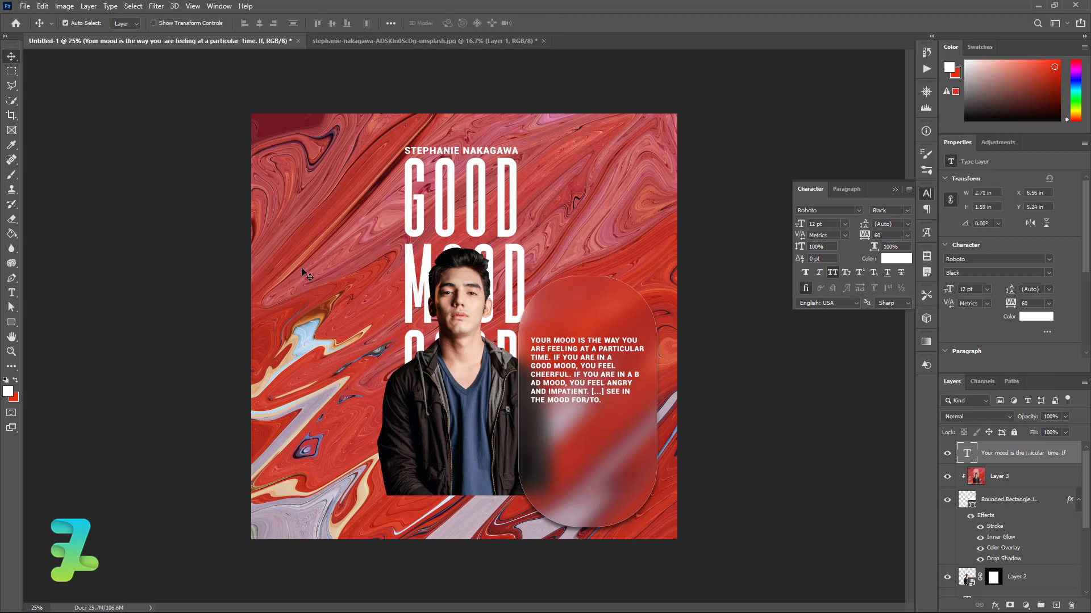
Move the paragraph lower and centre it horizontally on the Rounded Rectangle 1 pill
left_click_drag(577, 368, 574, 405)
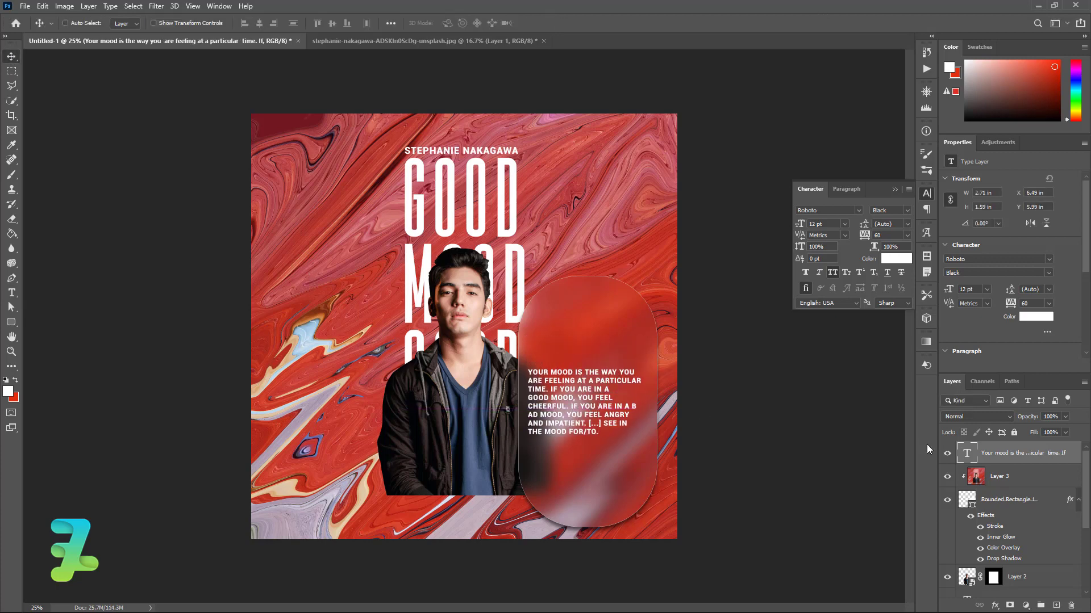
left_click(967, 500, "ctrl")
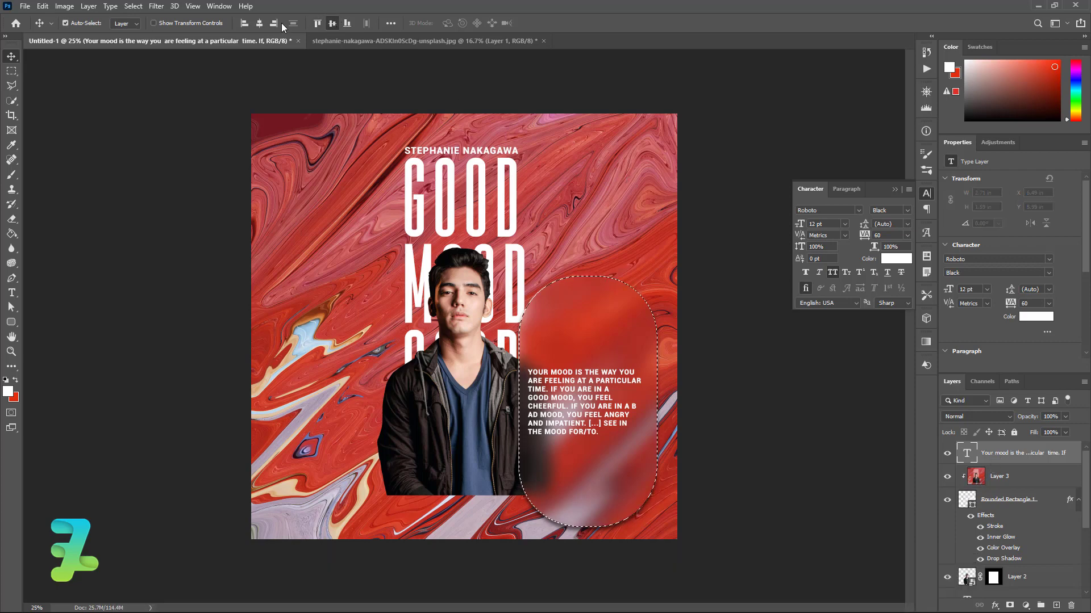
left_click(259, 22)
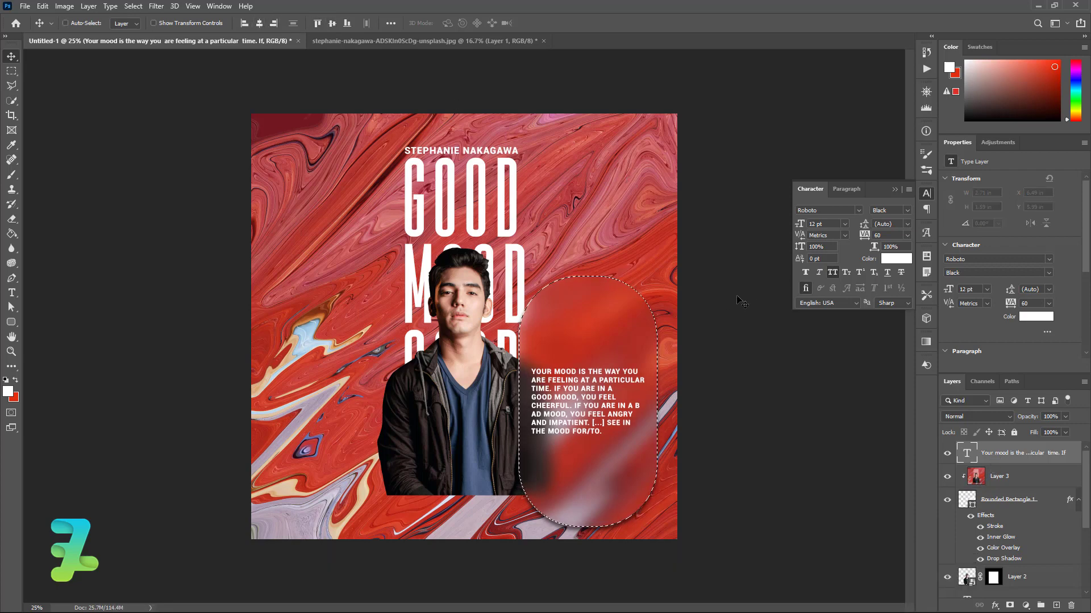
key("ctrl+d")
Start a new text layer on the poster's upper right
left_click(895, 189)
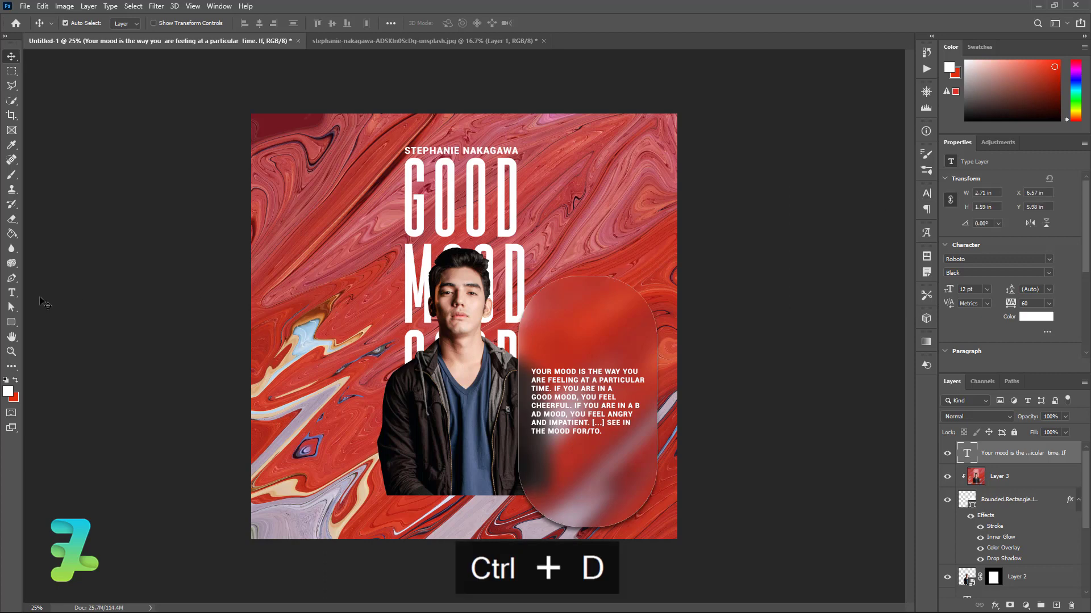
left_click(12, 293)
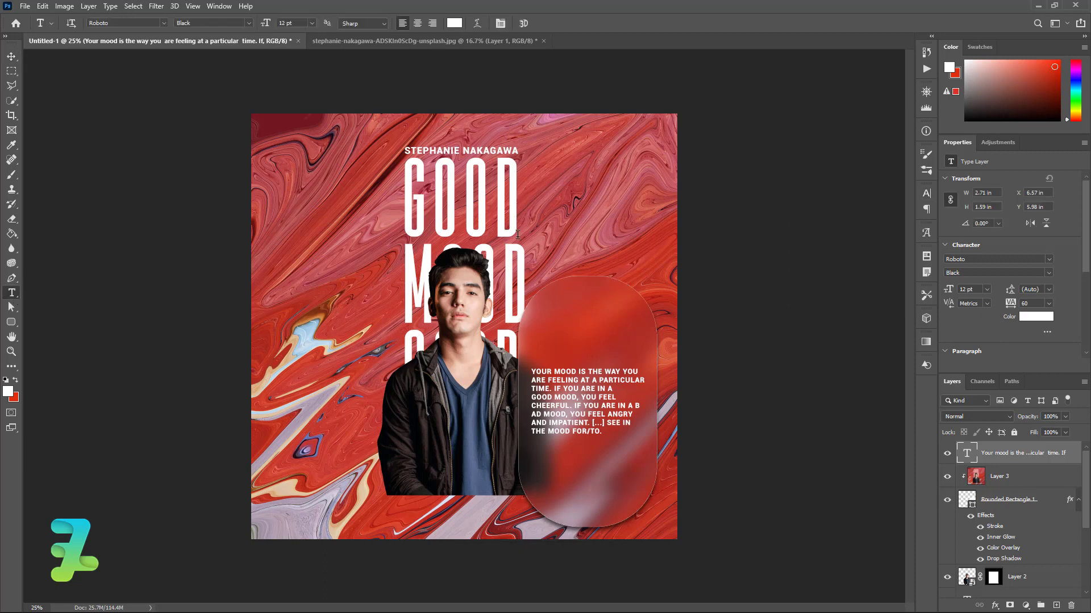
left_click(563, 219)
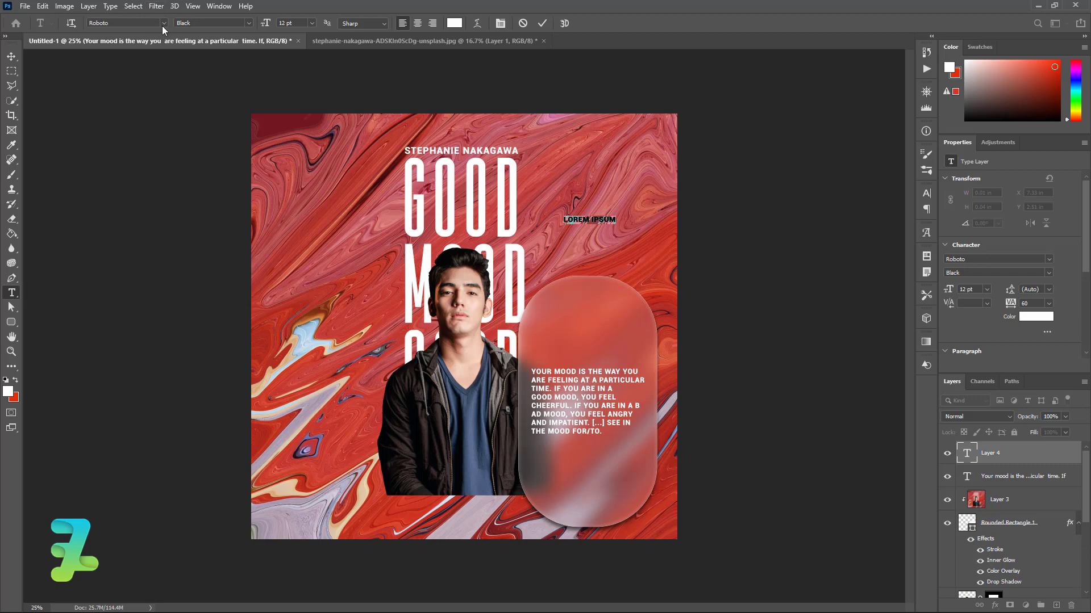
Switch the new text to Toqsic Bold, clear the placeholder, and set the size to 150 pt
left_click(163, 24)
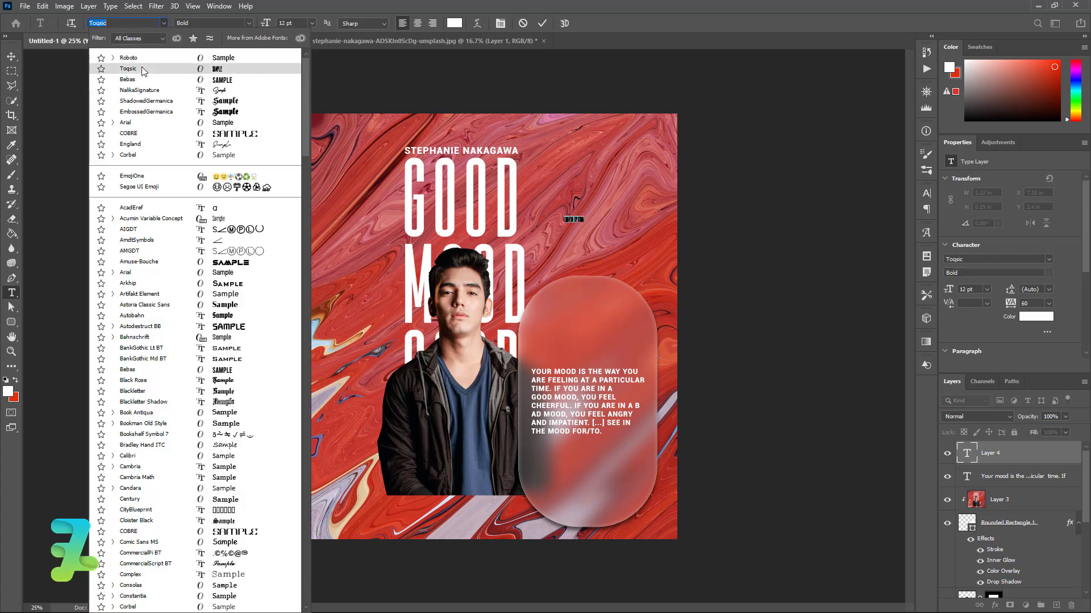
left_click(143, 69)
key("BackSpace")
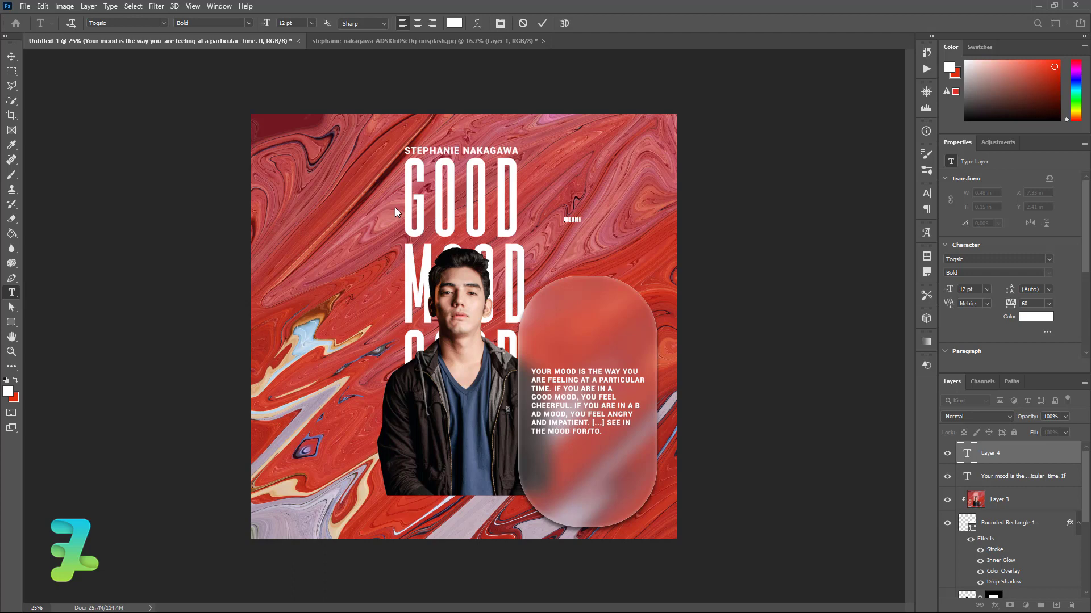
key("ctrl+a")
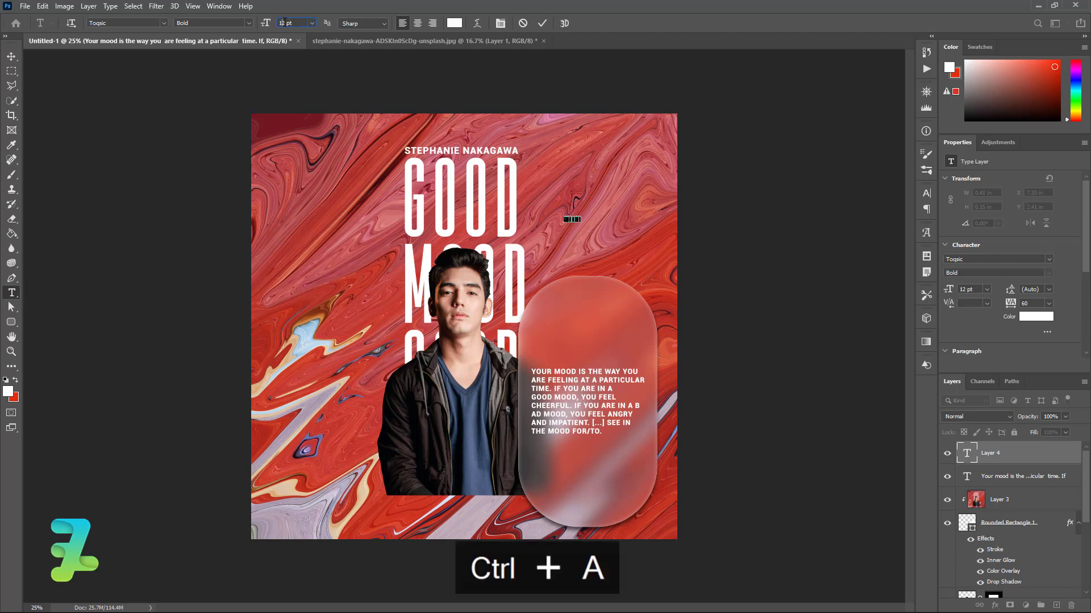
left_click(261, 23)
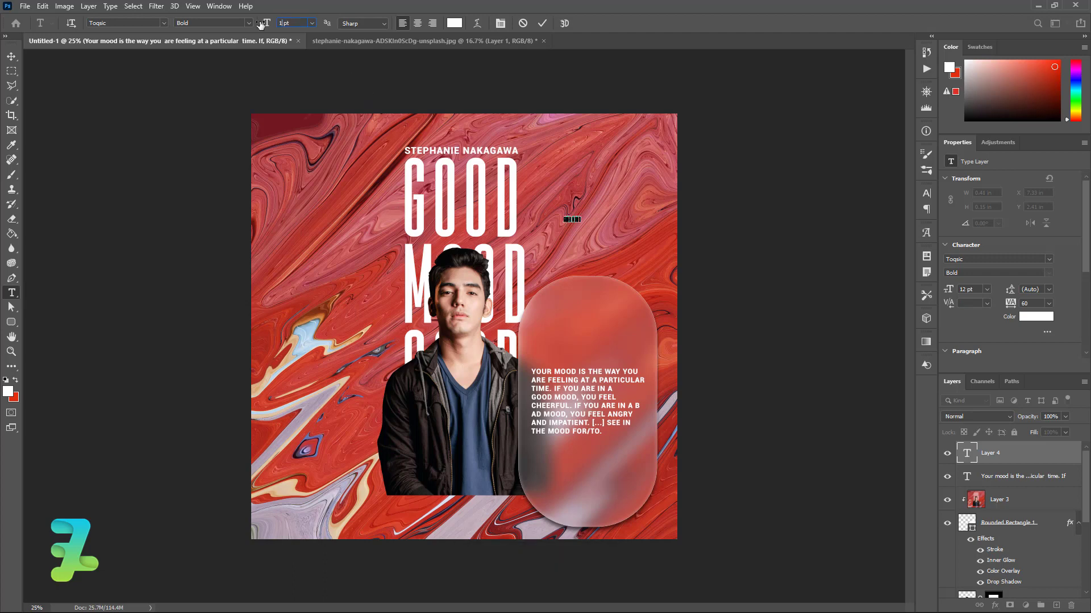
type("150")
key("Return")
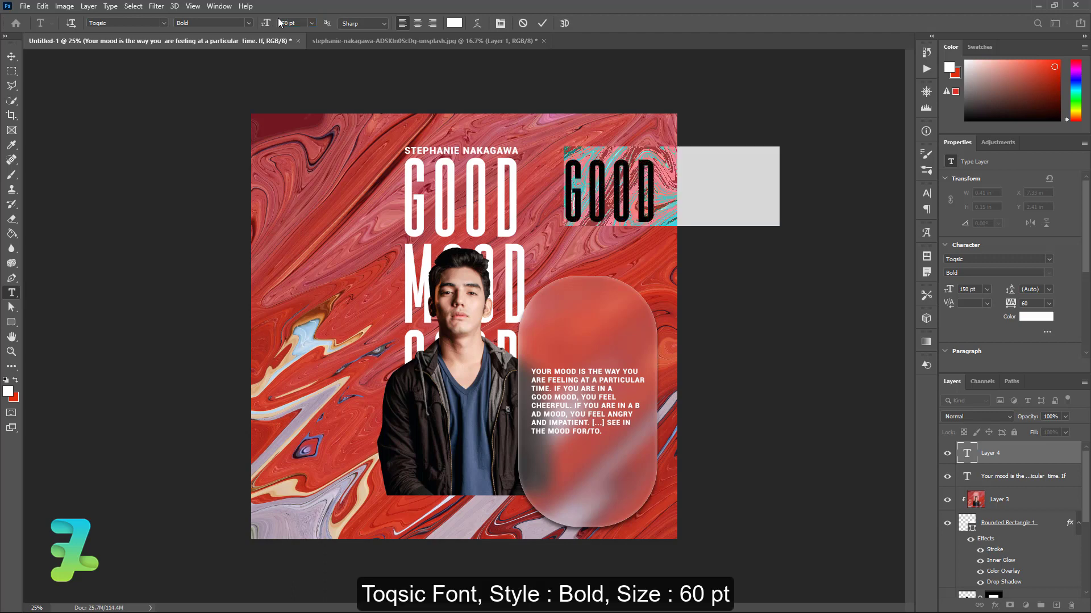
Reduce the GOOD MOOD heading to 60 pt and move it to the top of the pill
left_click(311, 24)
left_click(300, 166)
left_click(312, 23)
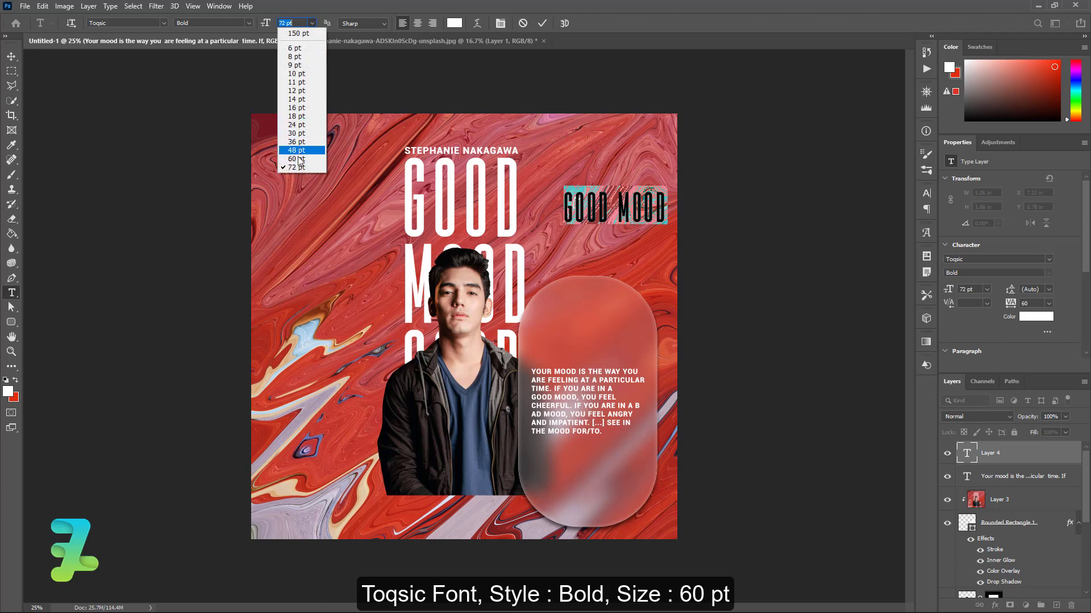
left_click(298, 159)
left_click(11, 56)
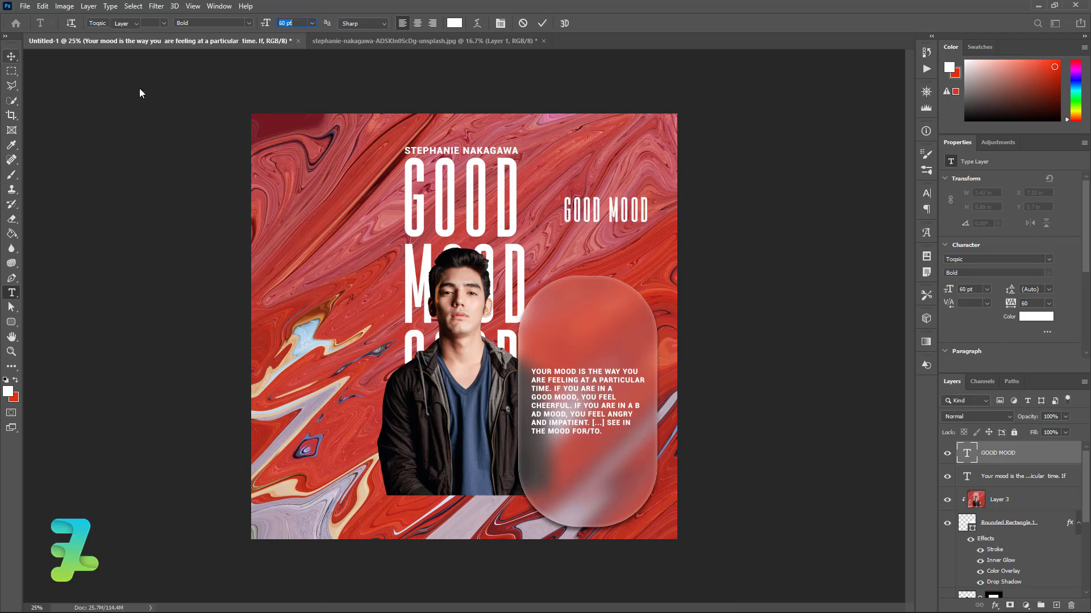
left_click_drag(595, 226, 581, 332)
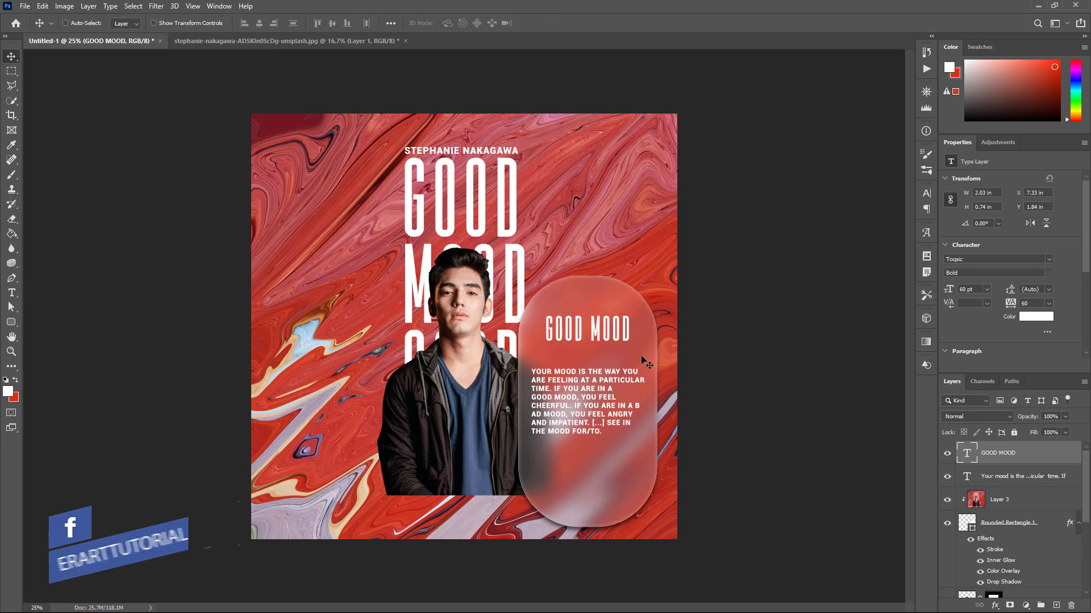
Centre the GOOD MOOD heading horizontally on the frosted pill, then clear the selection
left_click(964, 518, "ctrl")
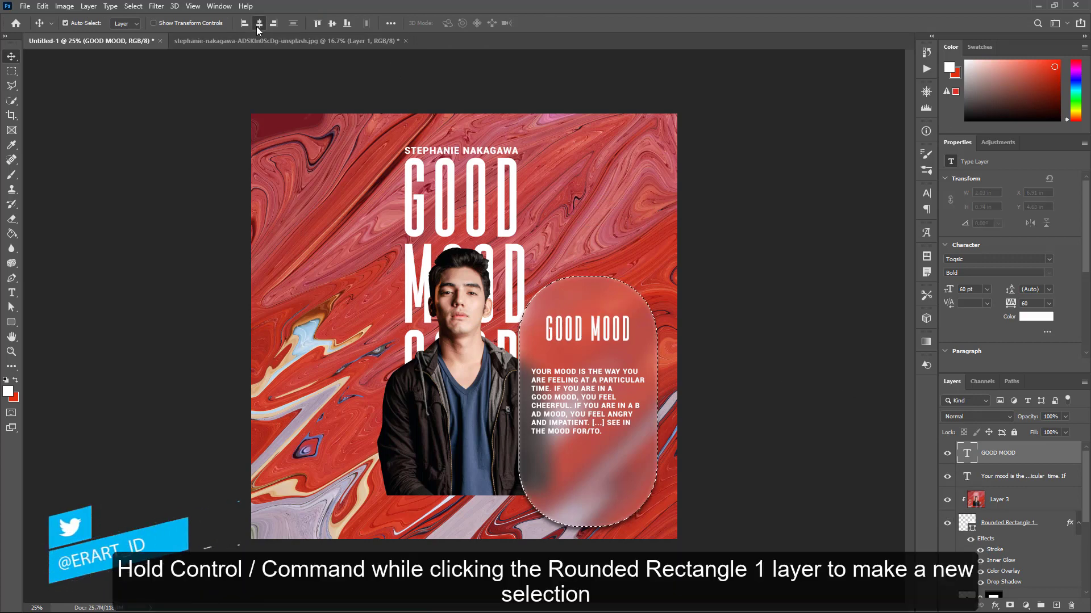
key("ctrl+d")
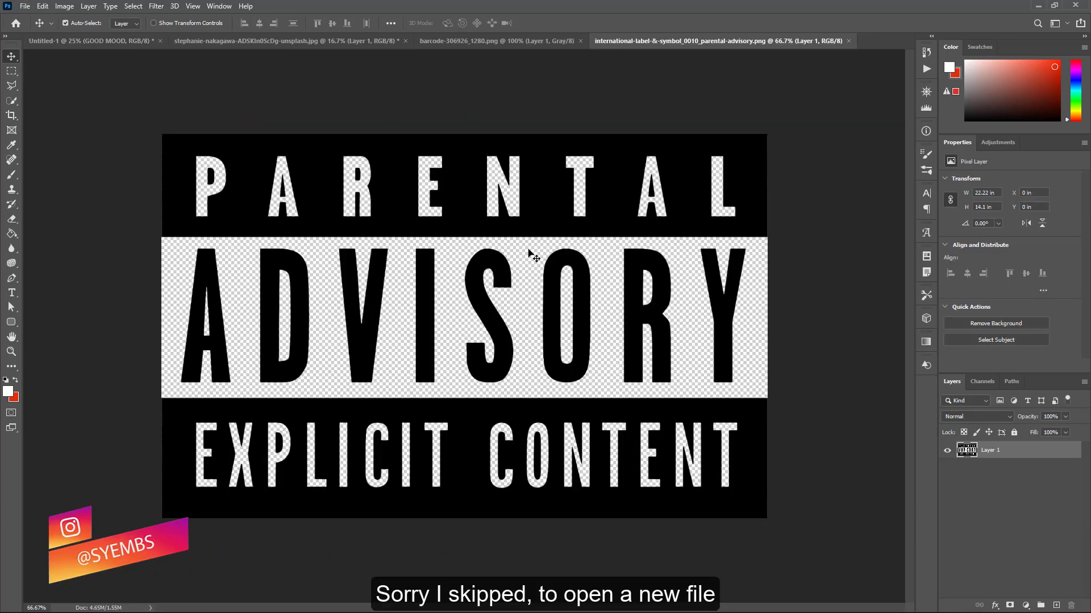
Copy the parental advisory logo into the poster document and close its source window
right_click(672, 43)
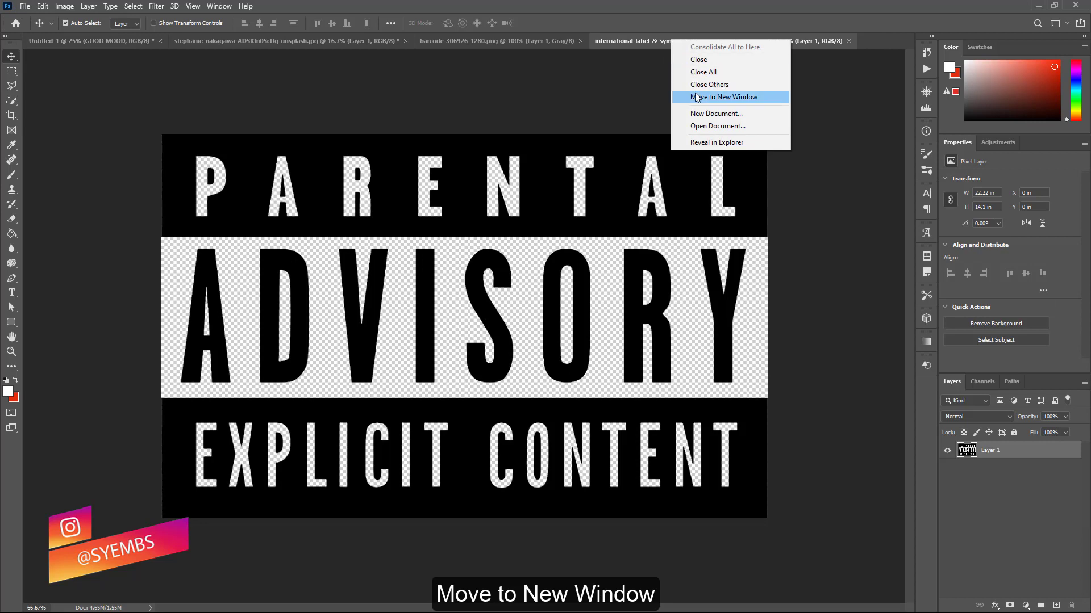
left_click(723, 98)
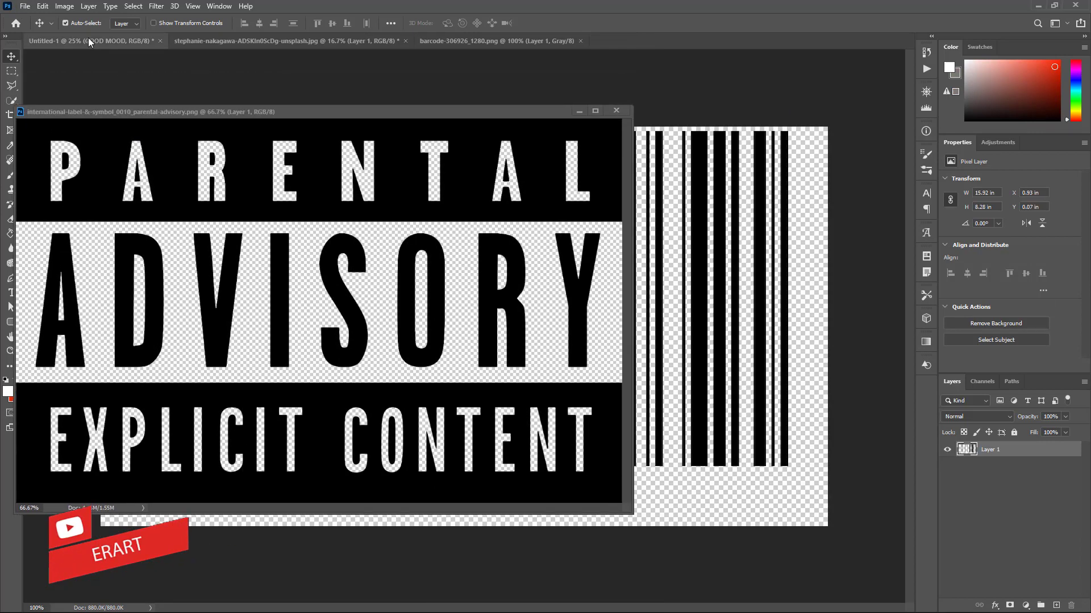
left_click(88, 40)
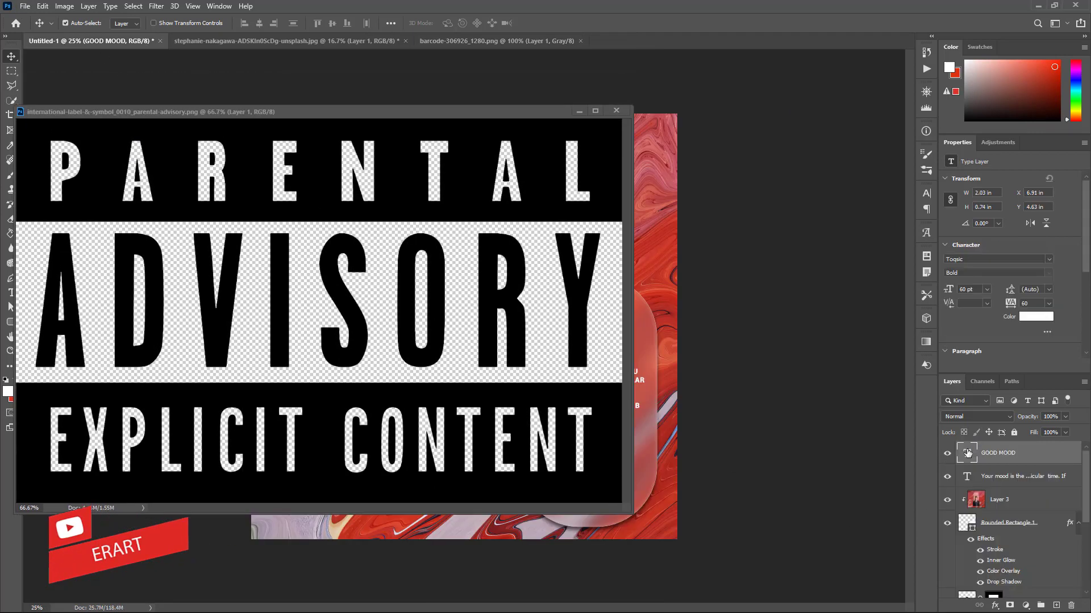
left_click_drag(968, 453, 625, 514)
left_click(534, 230)
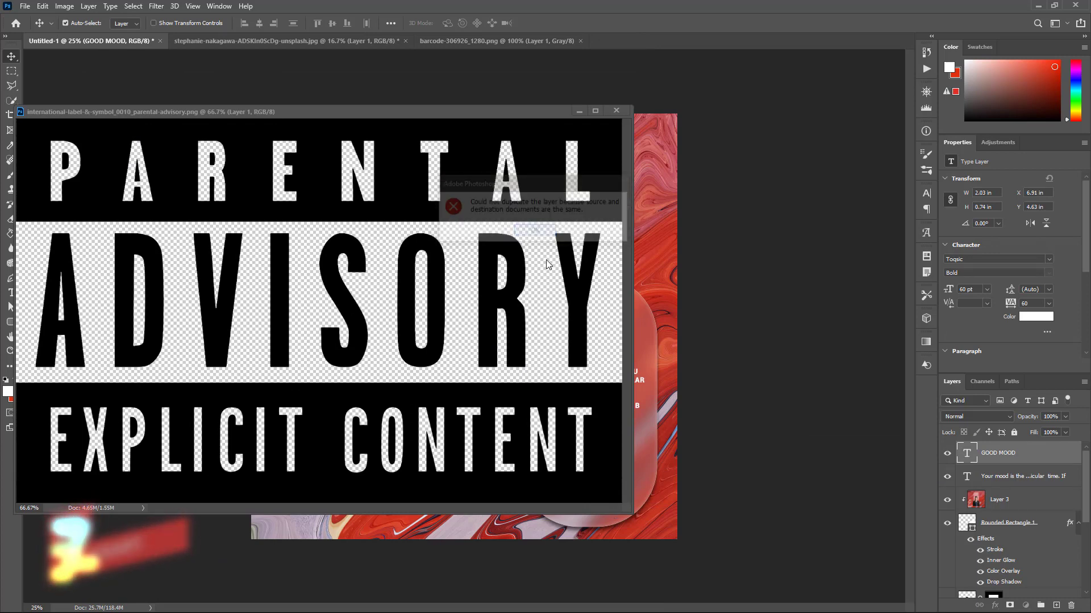
left_click(547, 260)
left_click_drag(966, 449, 627, 517)
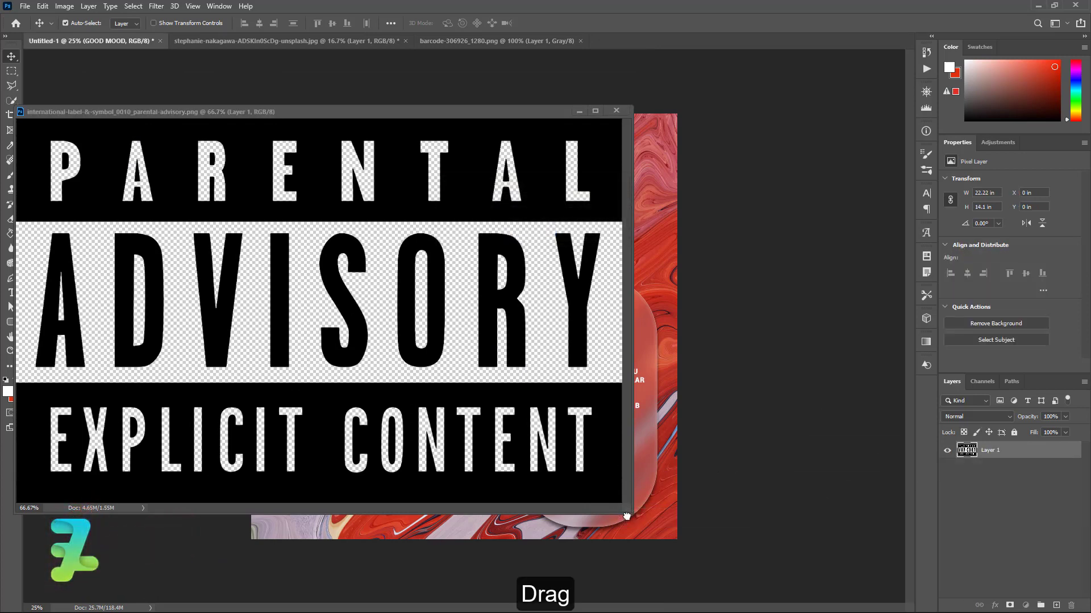
left_click(616, 110)
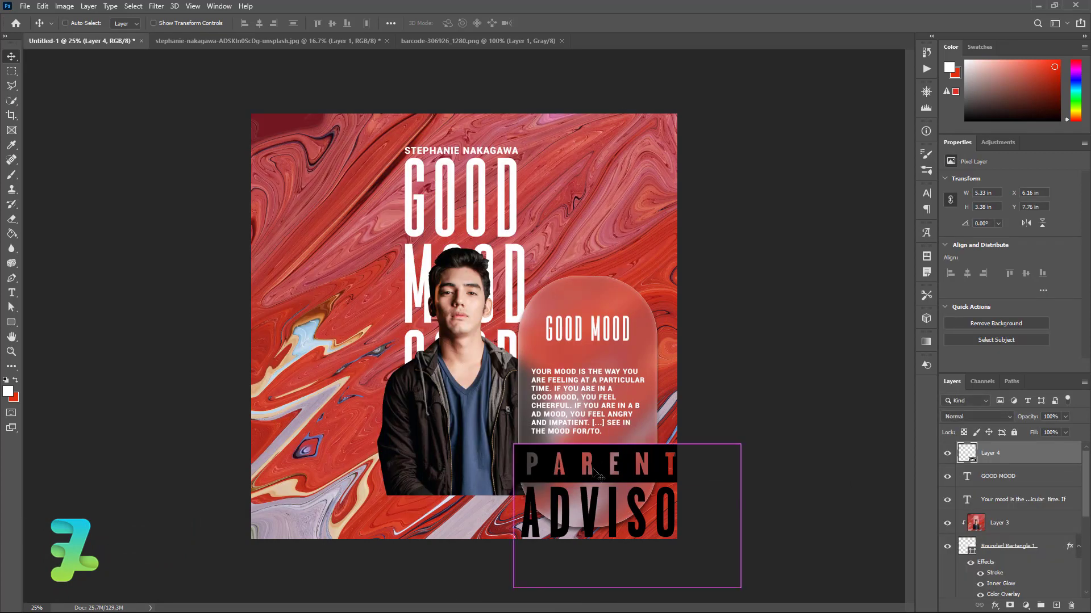
Scale the advisory logo to about 26% and centre it near the bottom of the pill
key("ctrl+t")
left_click_drag(511, 446, 536, 449)
left_click_drag(584, 463, 598, 474)
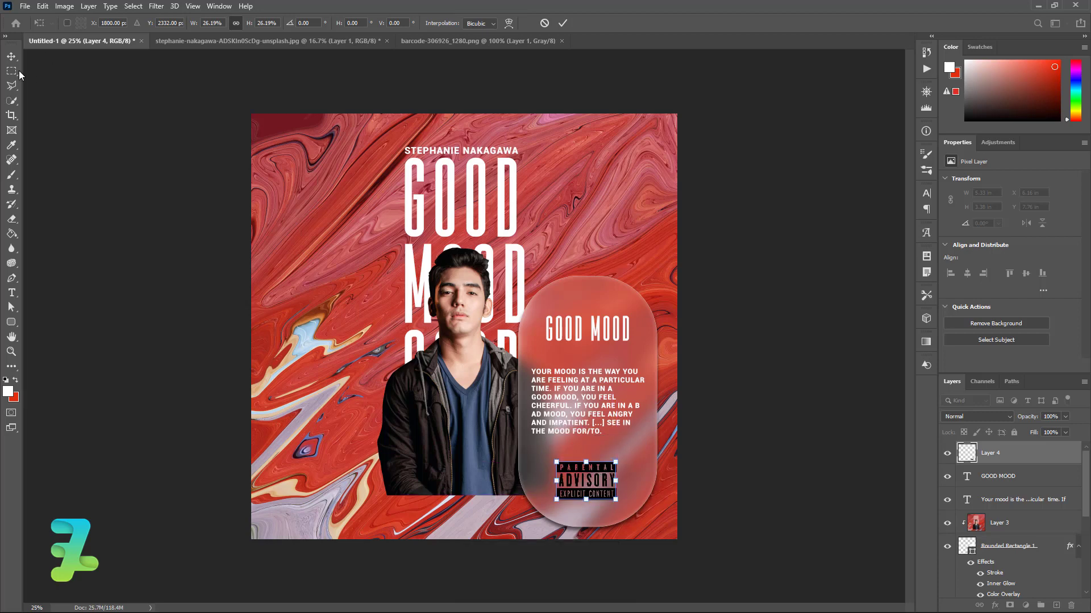
left_click(12, 56)
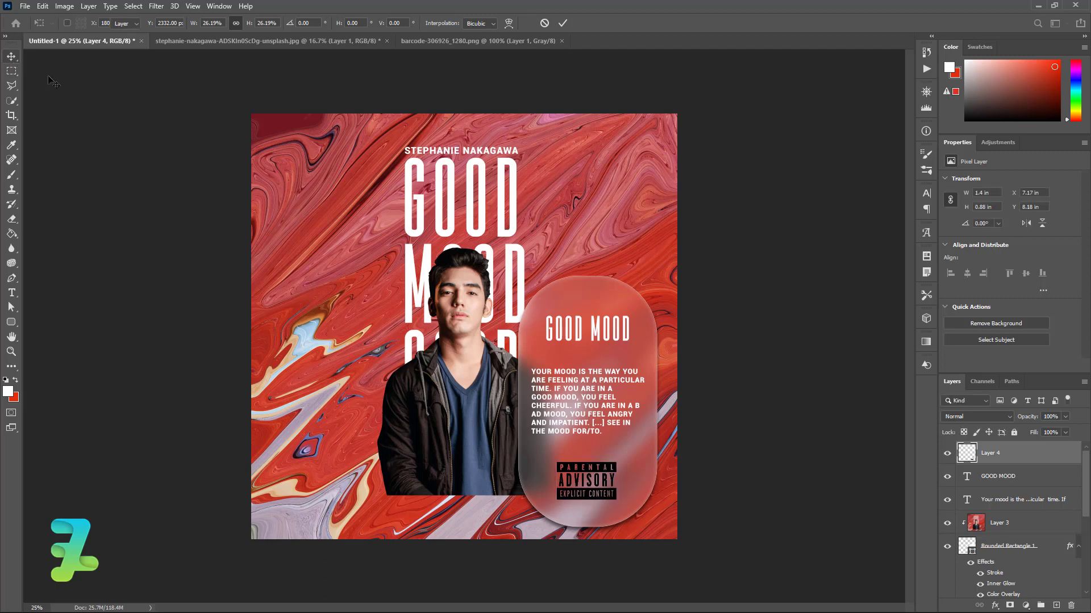
left_click(969, 546, "ctrl")
left_click(259, 23)
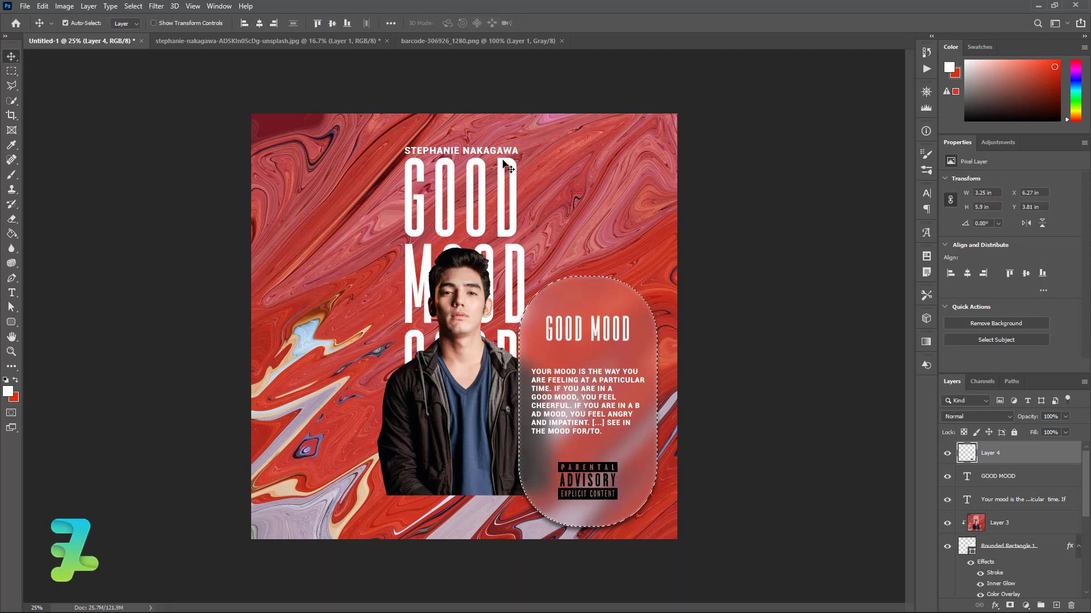
key("ctrl+d")
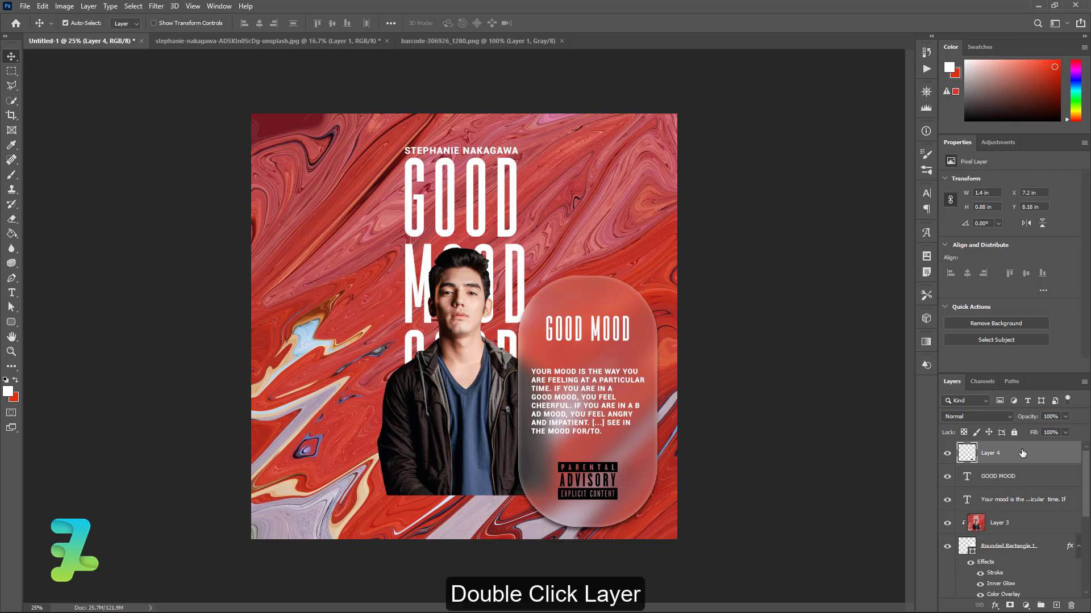
Give Layer 4 a #ffffff Color Overlay at 100% opacity, Normal blend mode
double_click(1022, 453)
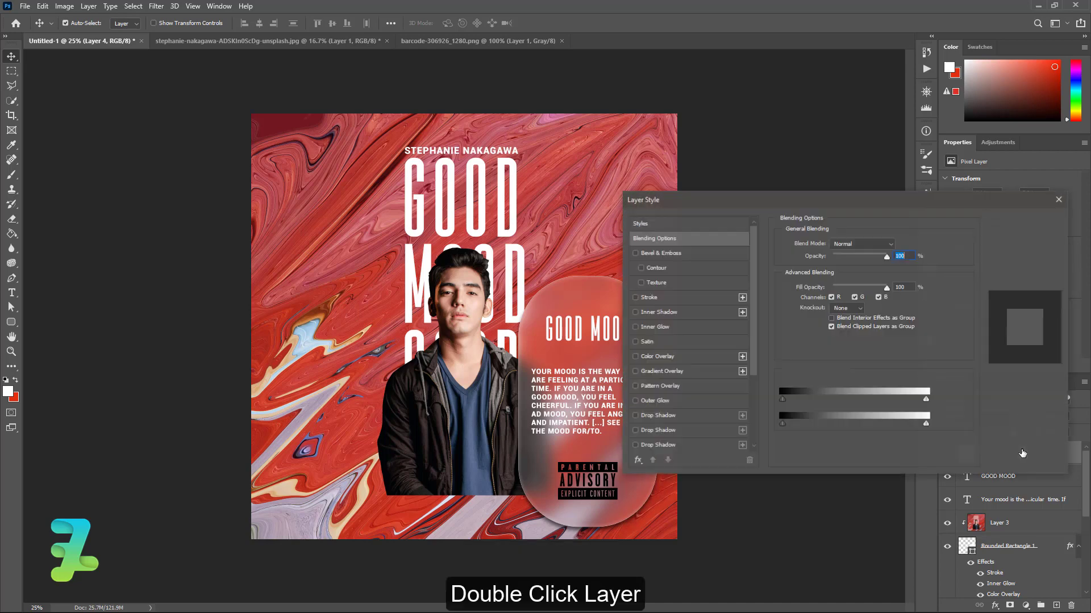
left_click(634, 356)
left_click(653, 357)
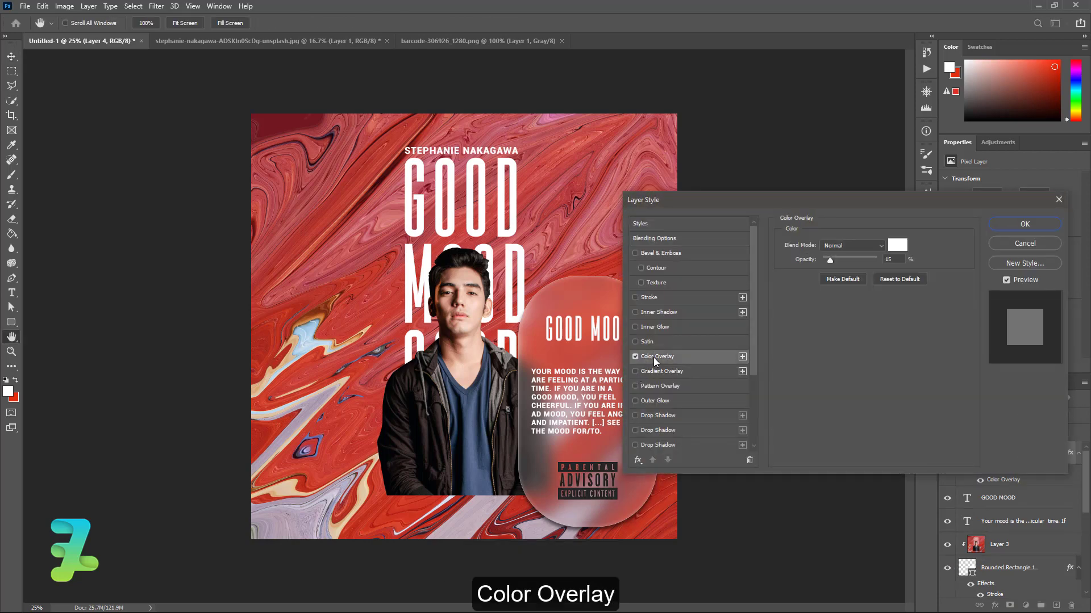
left_click_drag(829, 260, 912, 265)
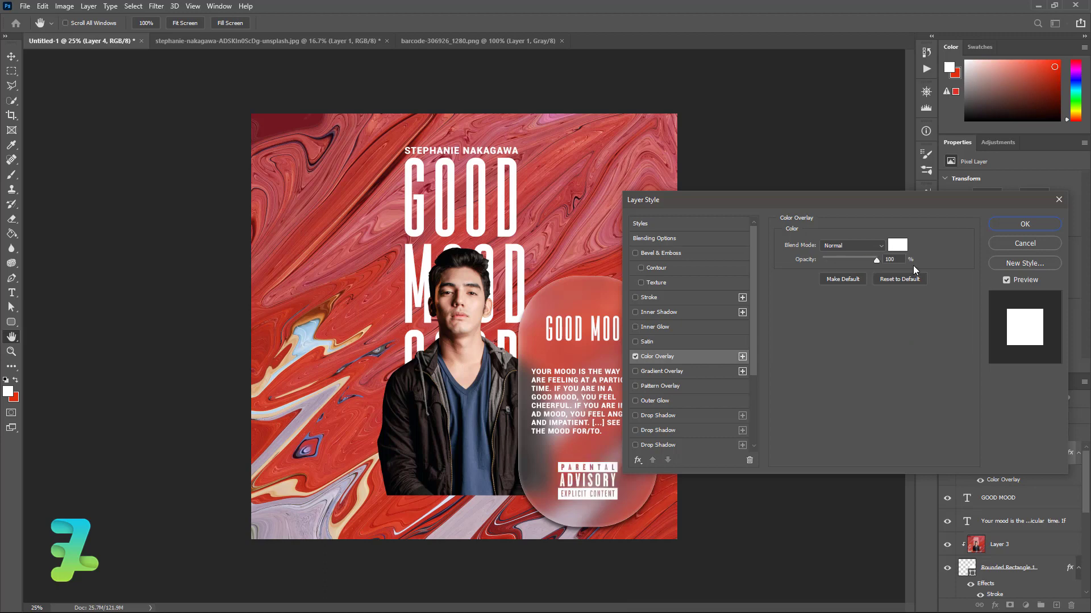
left_click(898, 245)
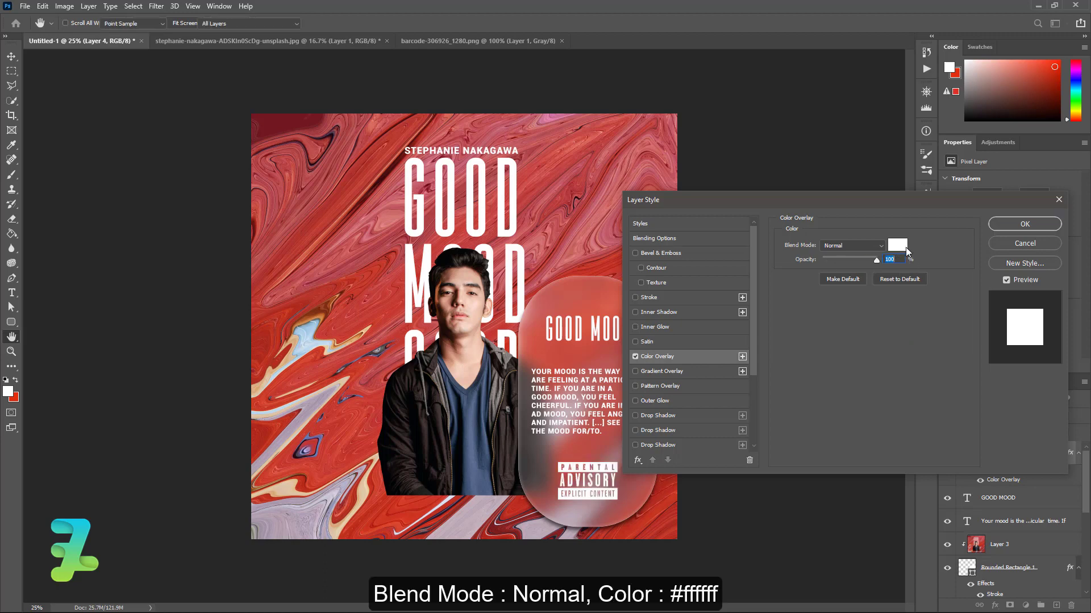
left_click(894, 340)
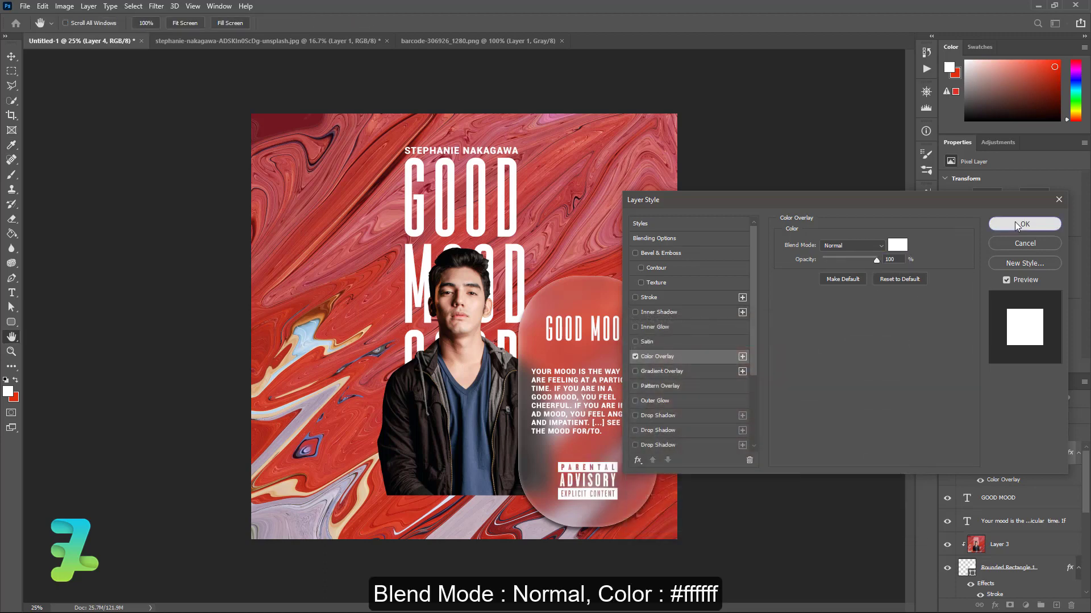
left_click(1015, 224)
Copy the barcode image into the poster as Layer 5 and close the barcode file
right_click(418, 40)
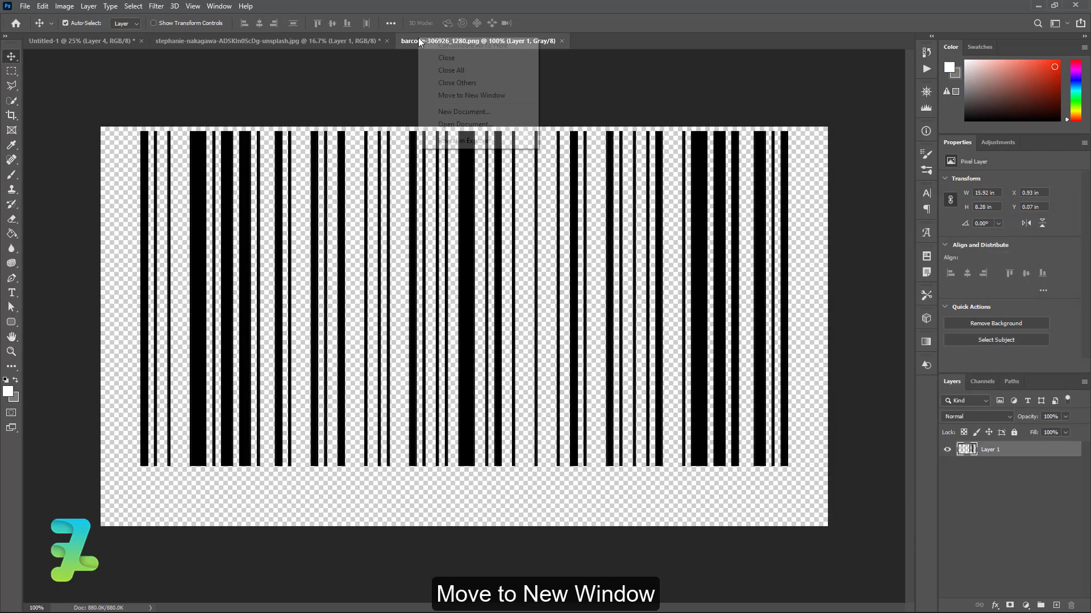
left_click(449, 95)
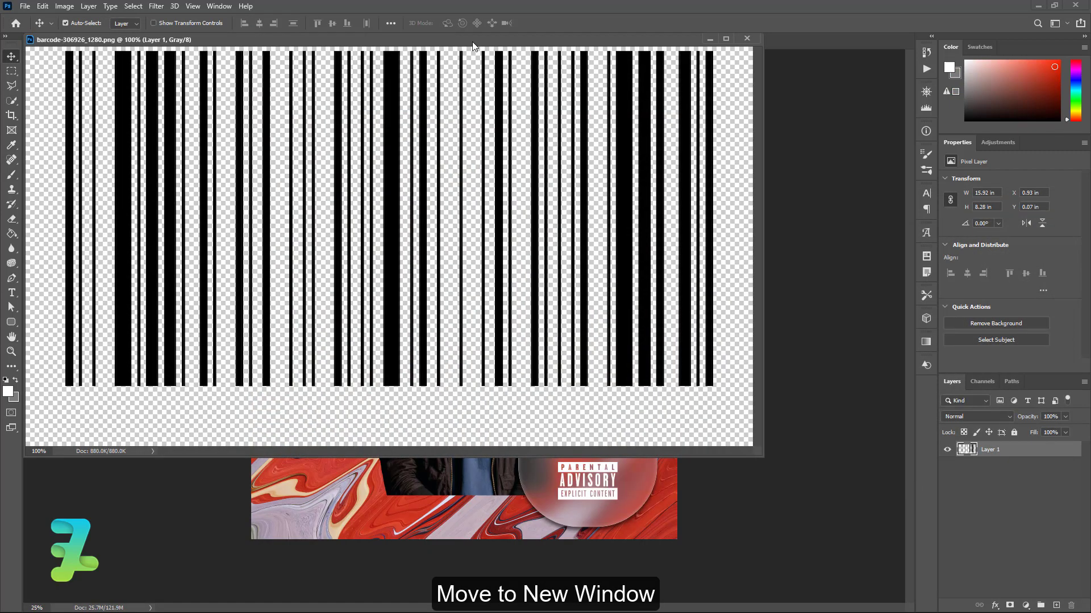
left_click_drag(473, 46, 830, 408)
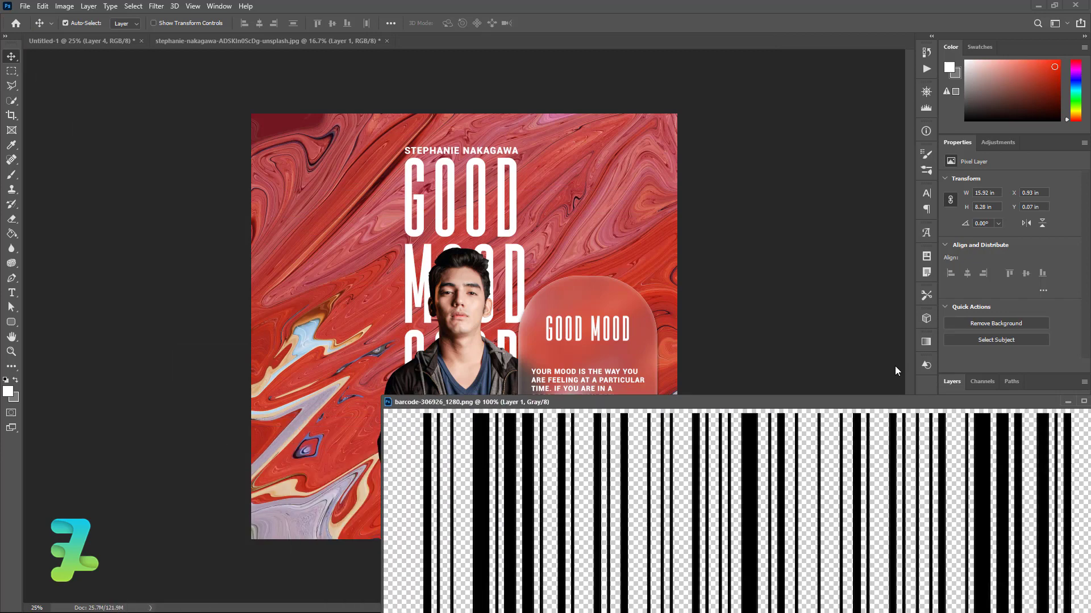
left_click_drag(895, 368, 875, 363)
left_click_drag(797, 399, 590, 234)
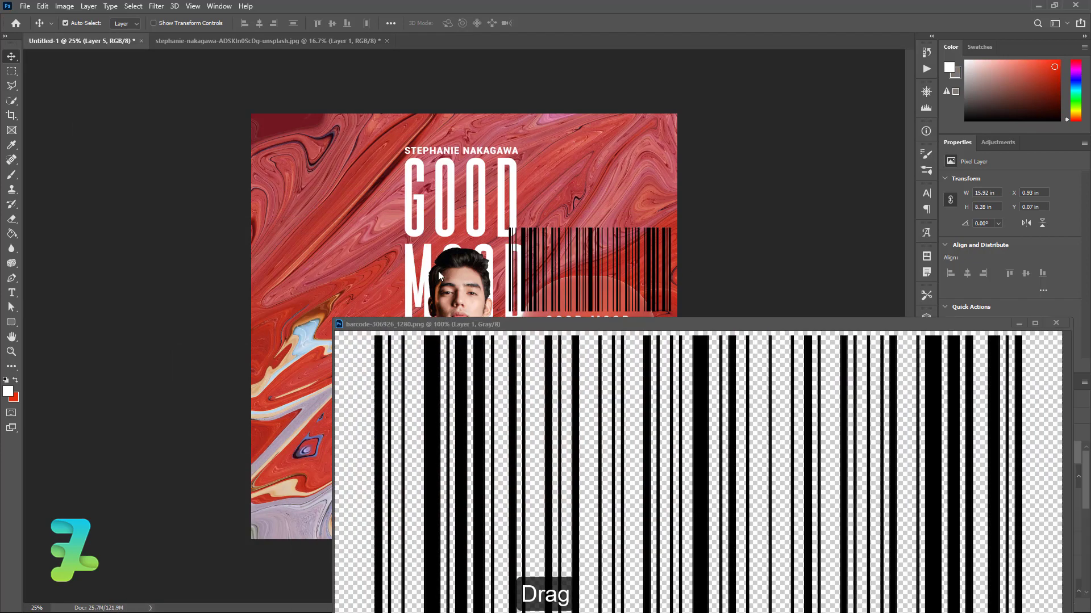
left_click(782, 293)
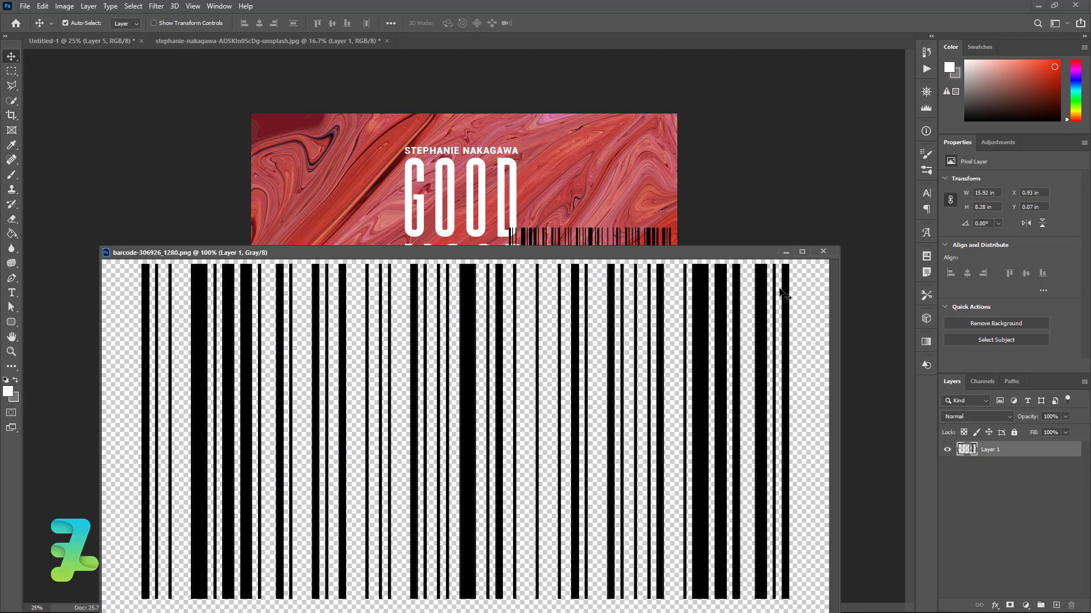
left_click(823, 251)
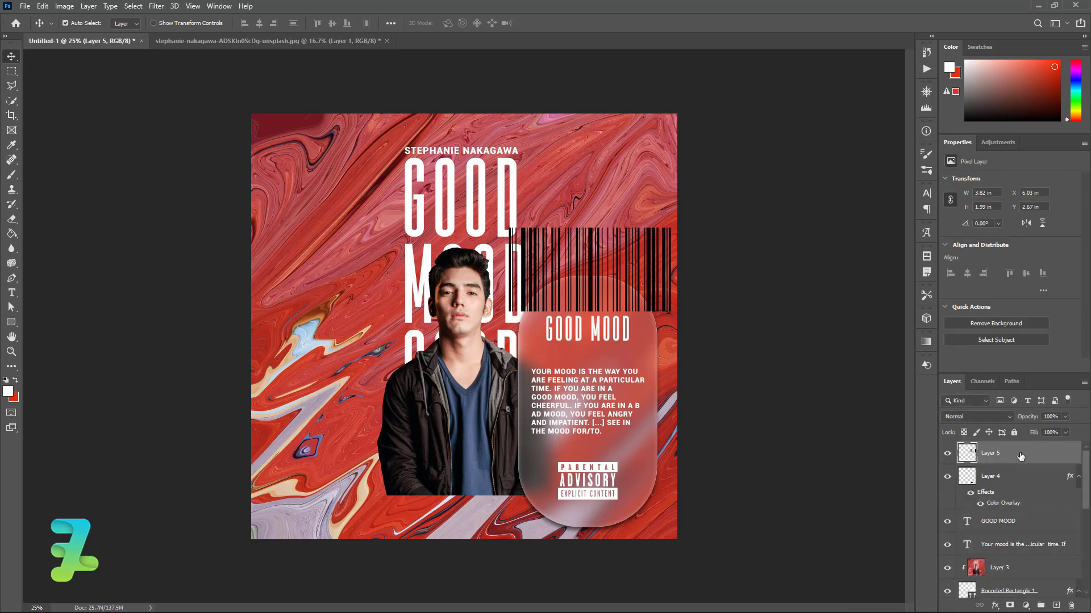
Turn the barcode white with a Color Overlay and move it down onto the card
double_click(1021, 456)
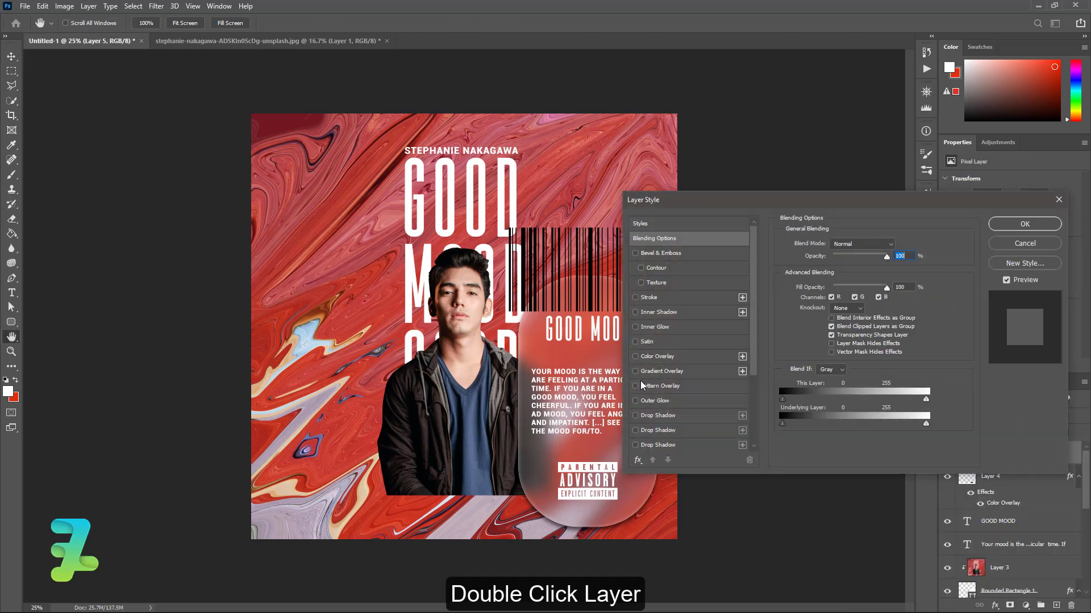
left_click(635, 357)
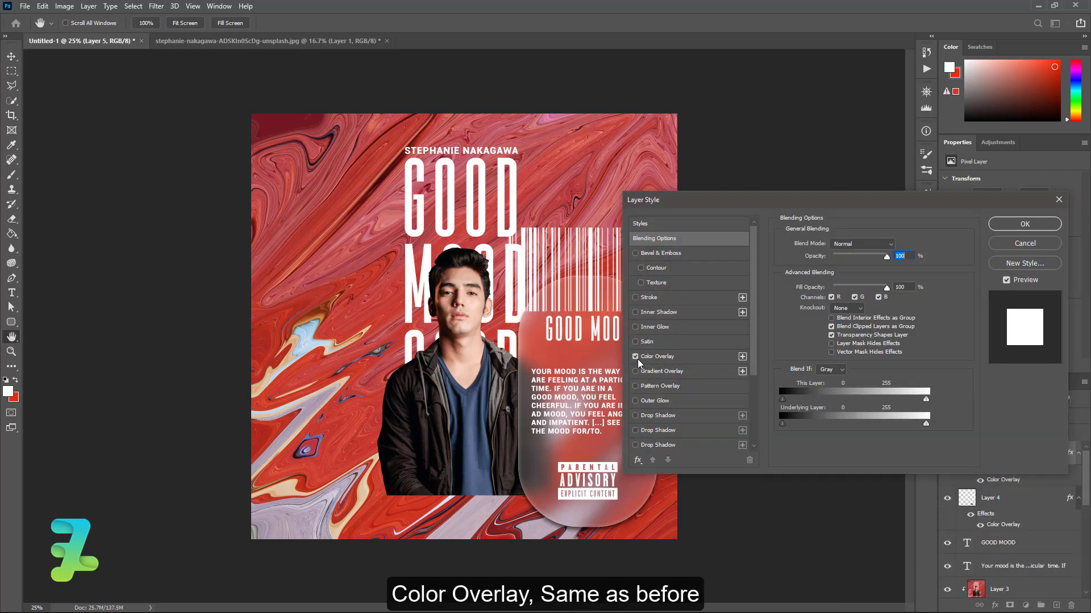
left_click(998, 229)
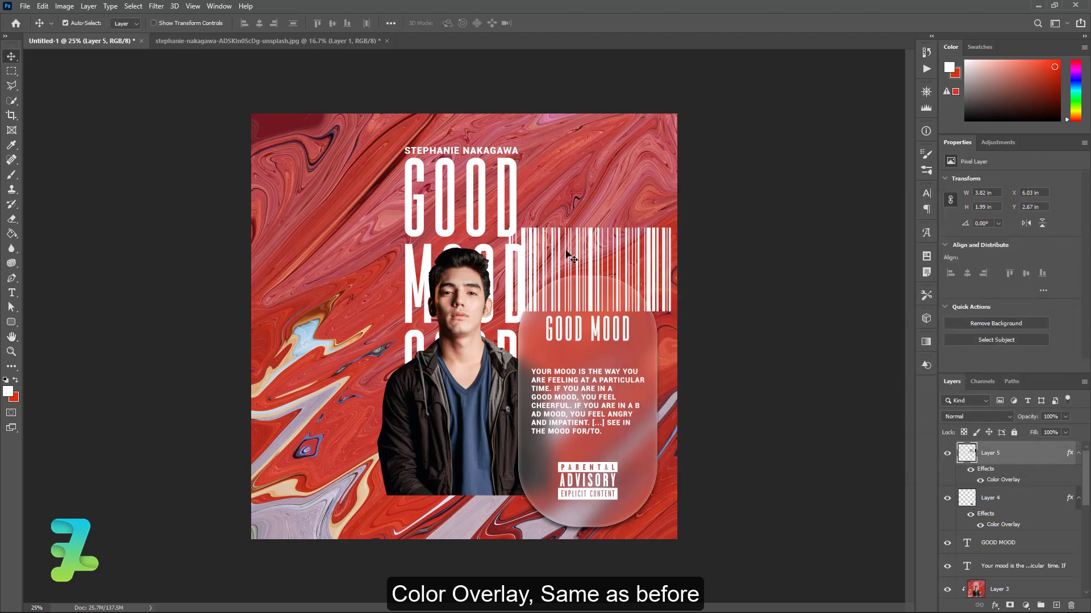
left_click_drag(568, 254, 557, 396)
Squash the barcode to a third of its height, then scale it to about 49% (1.88 × 0.37 in)
key("ctrl+t")
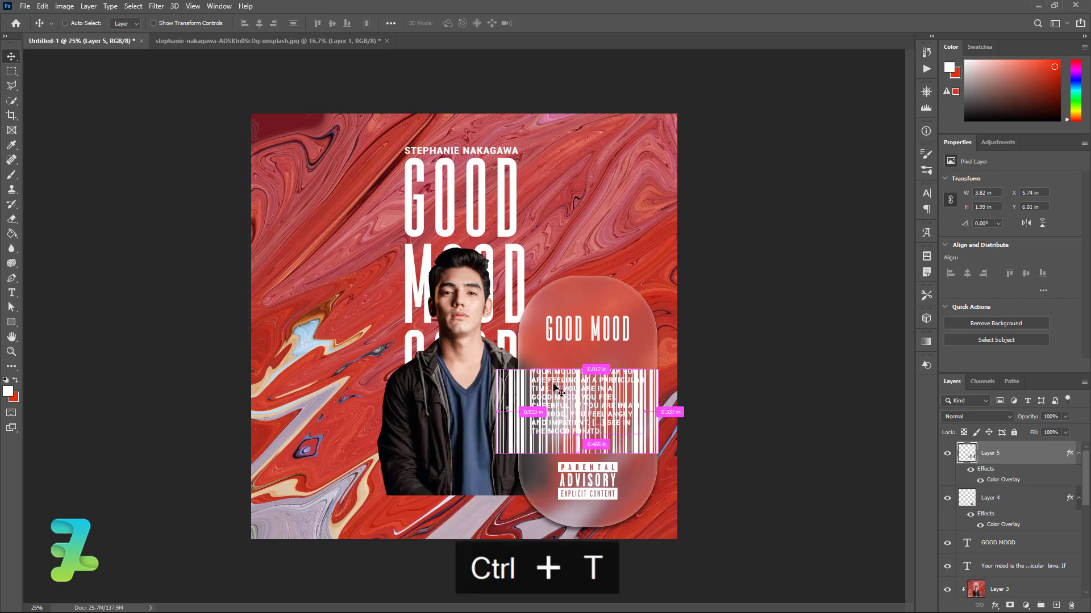
left_click_drag(579, 456, 588, 403)
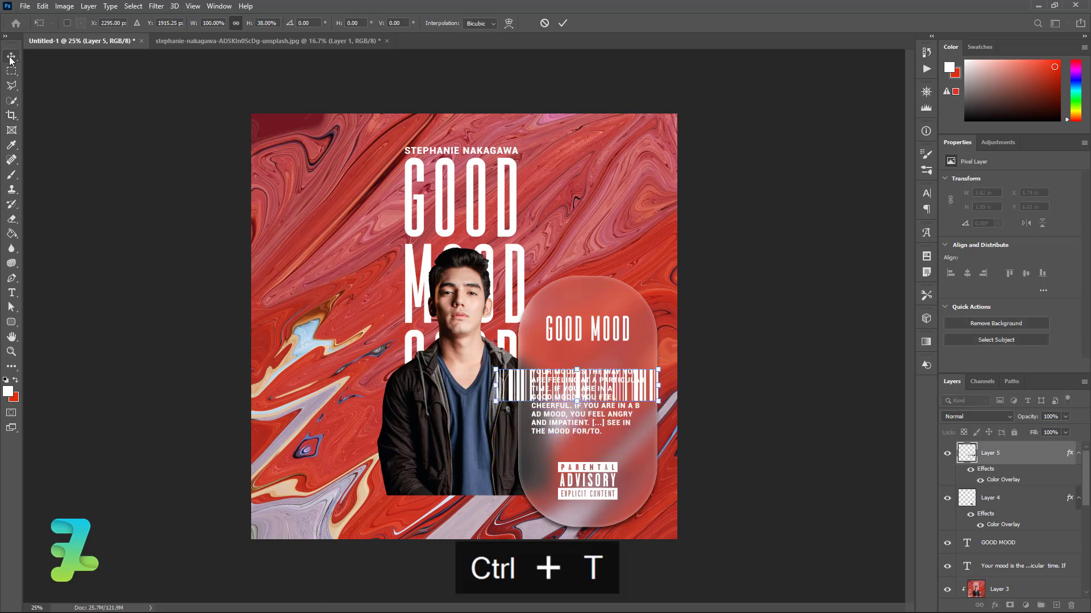
key("Return")
key("ctrl+t")
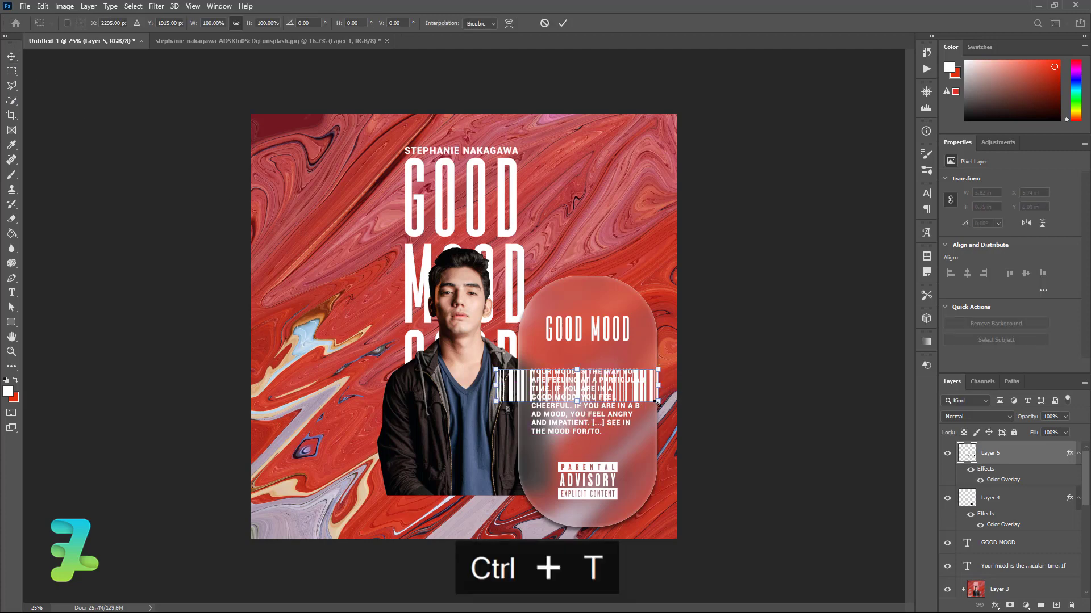
left_click_drag(657, 401, 591, 454)
key("Return")
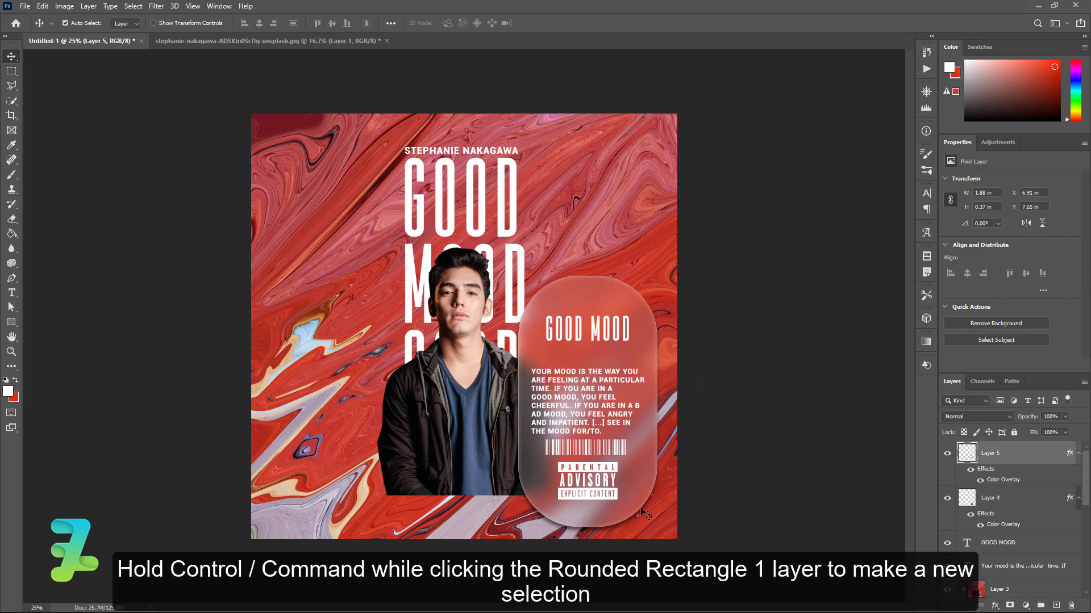
Group the heading, paragraph, barcode and logo layers as Group 2, centred vertically on the frosted card
scroll(973, 503, "down", 3)
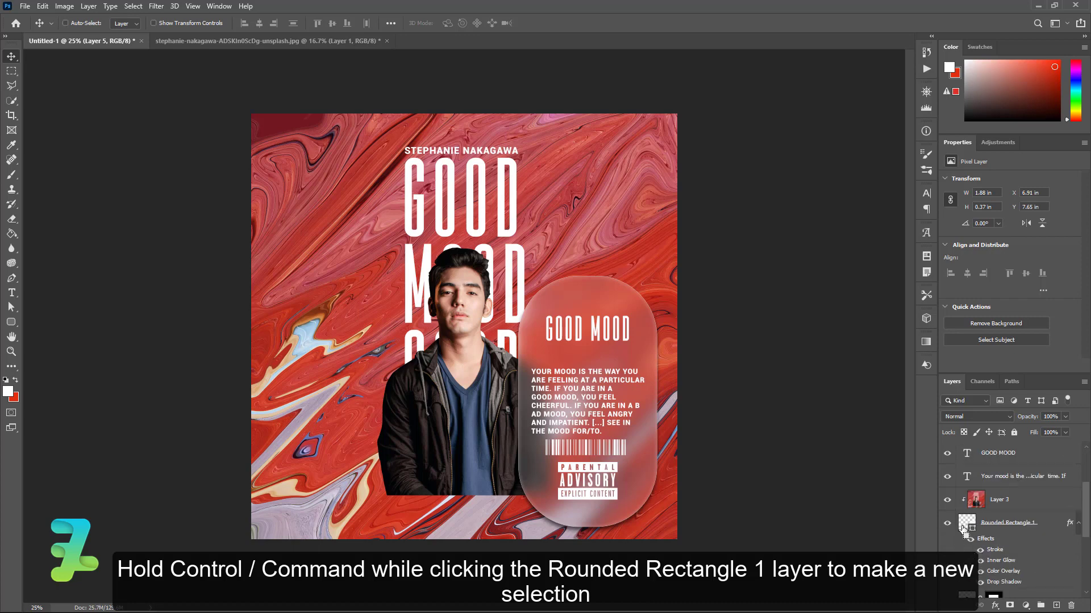
left_click(965, 523, "ctrl")
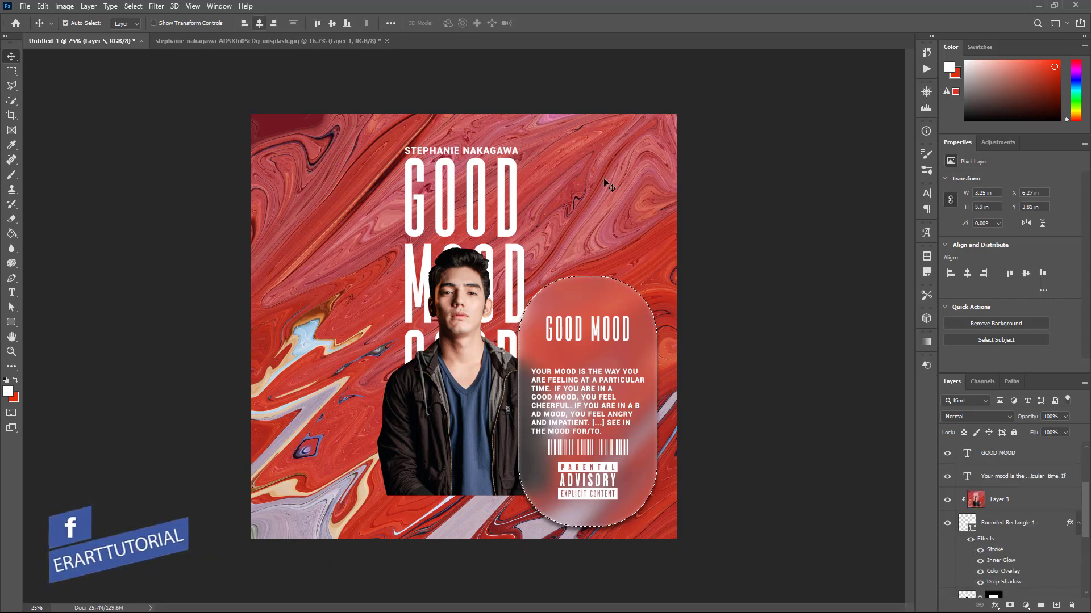
key("ctrl+d")
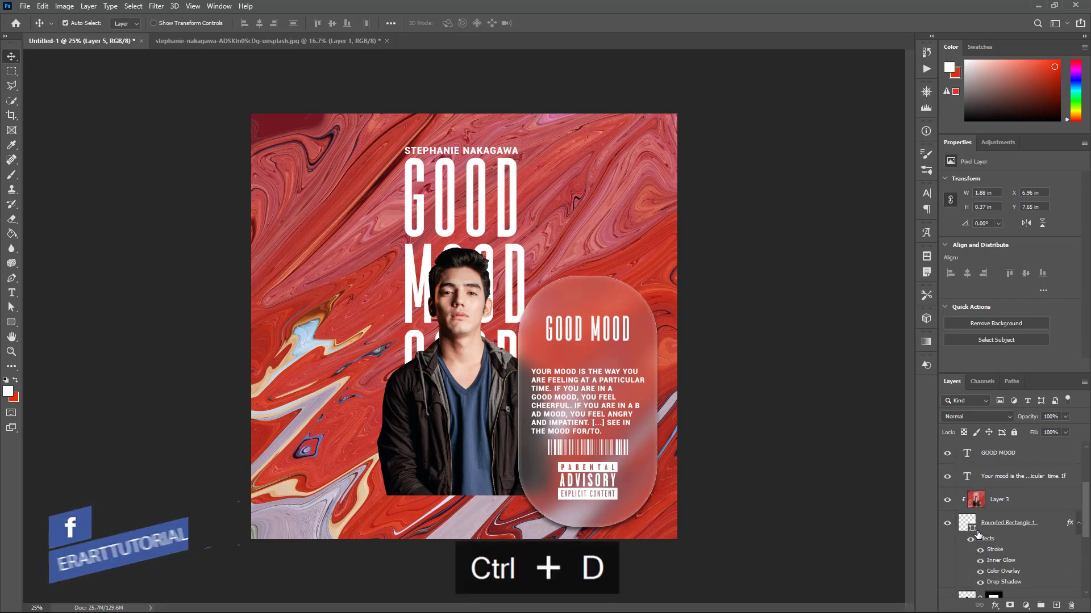
scroll(977, 534, "up", 3)
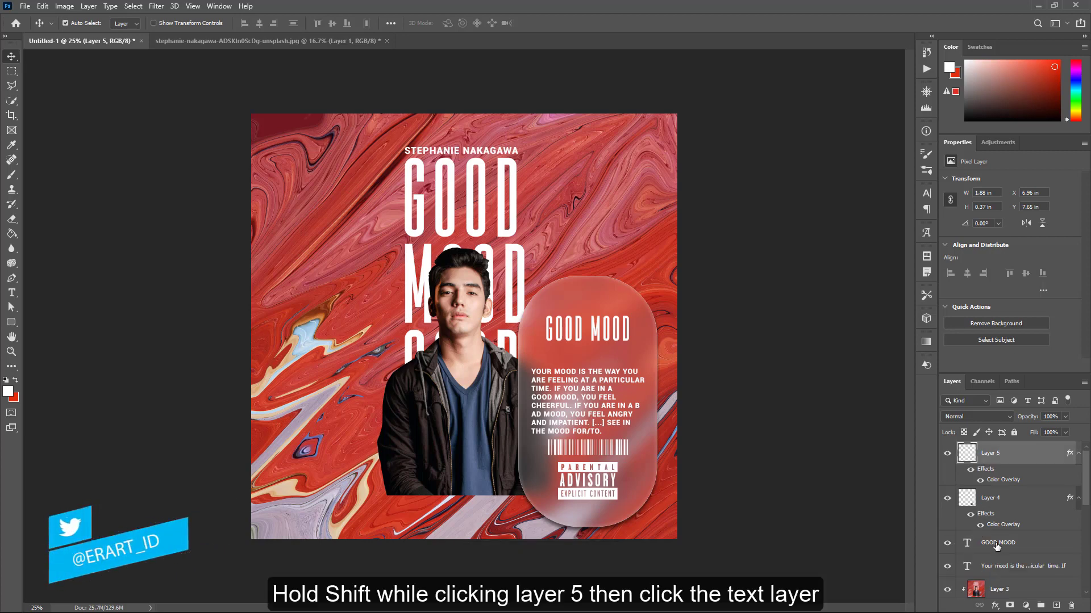
left_click(1003, 570, "shift")
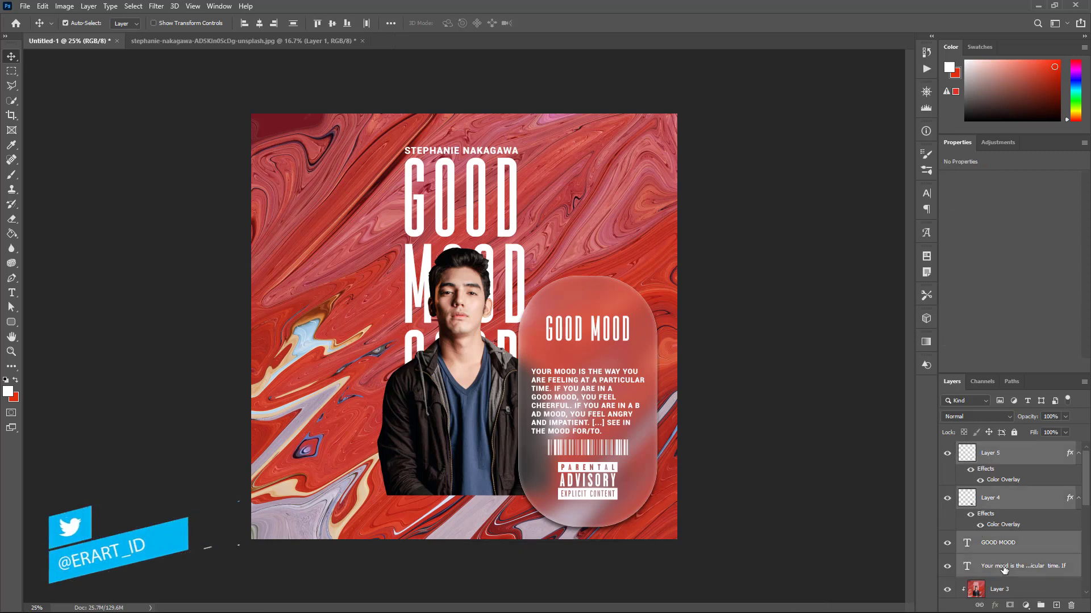
key("ctrl+g")
left_click(947, 449)
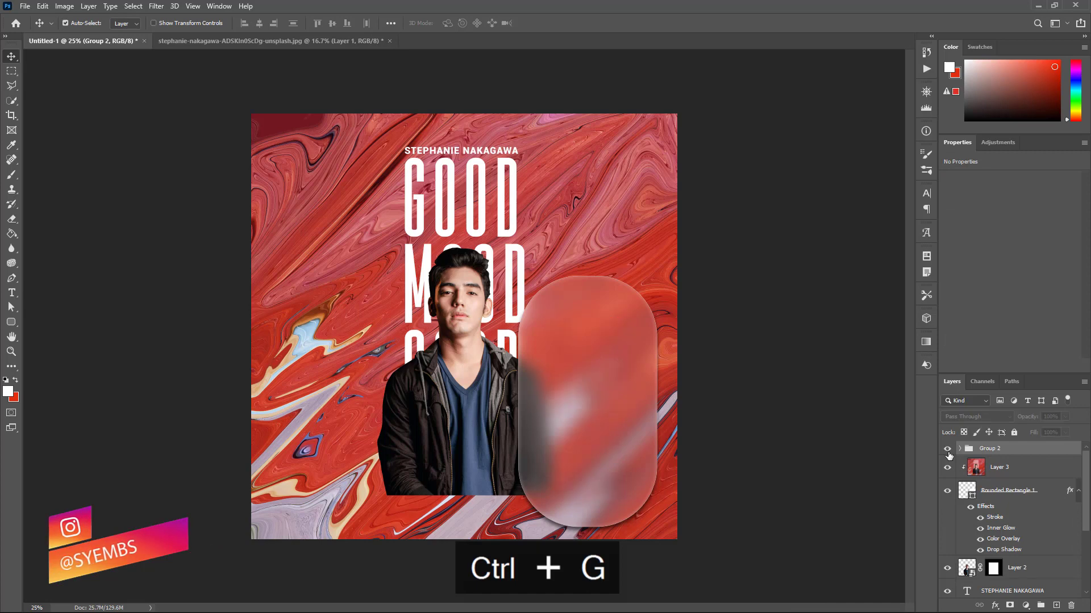
left_click(947, 449)
left_click(967, 490, "ctrl")
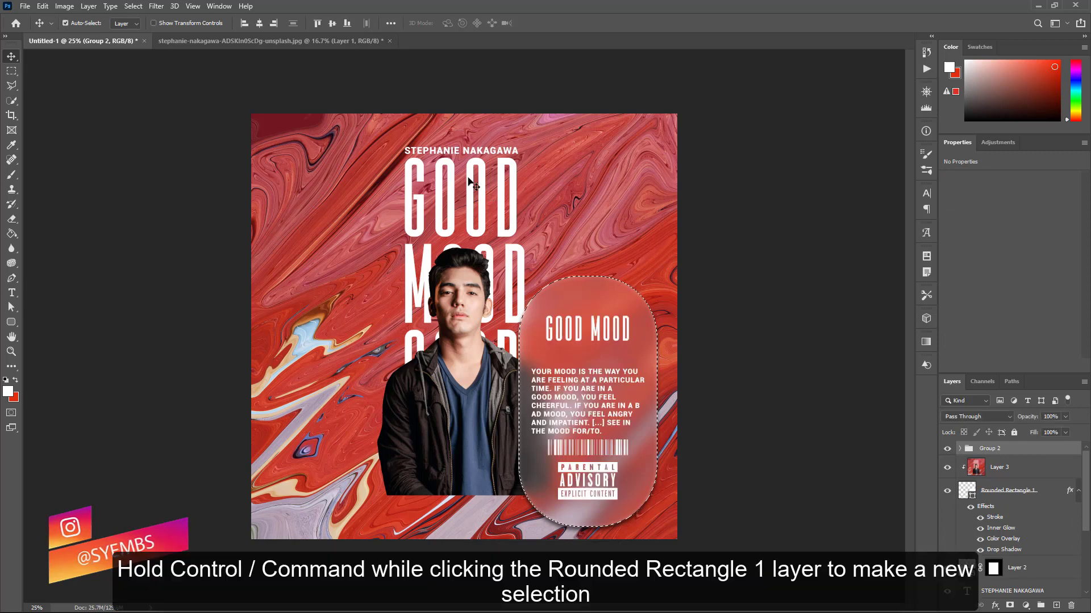
left_click(331, 22)
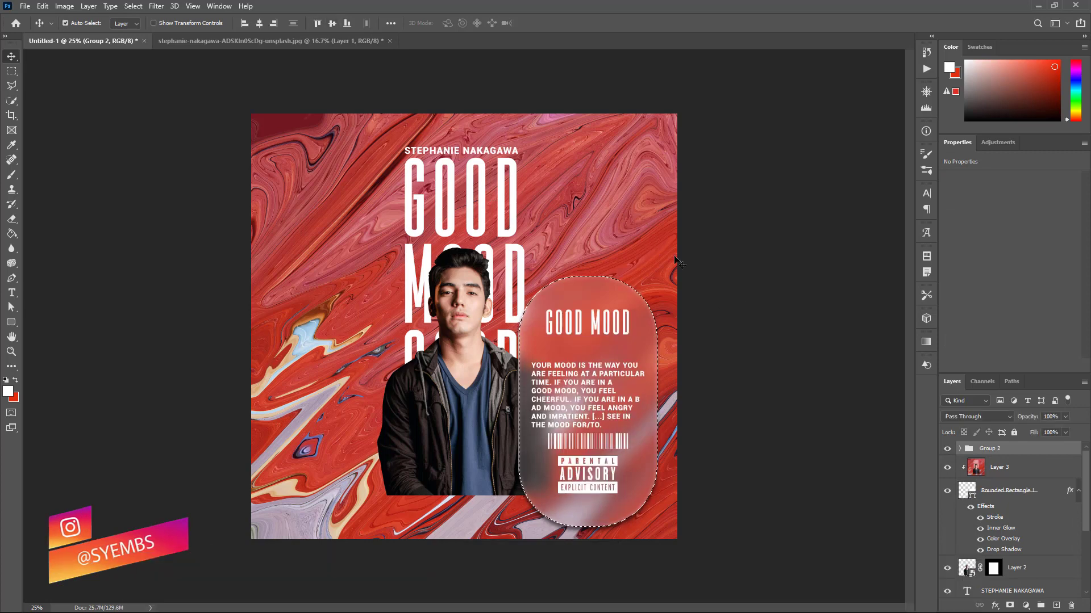
key("ctrl+d")
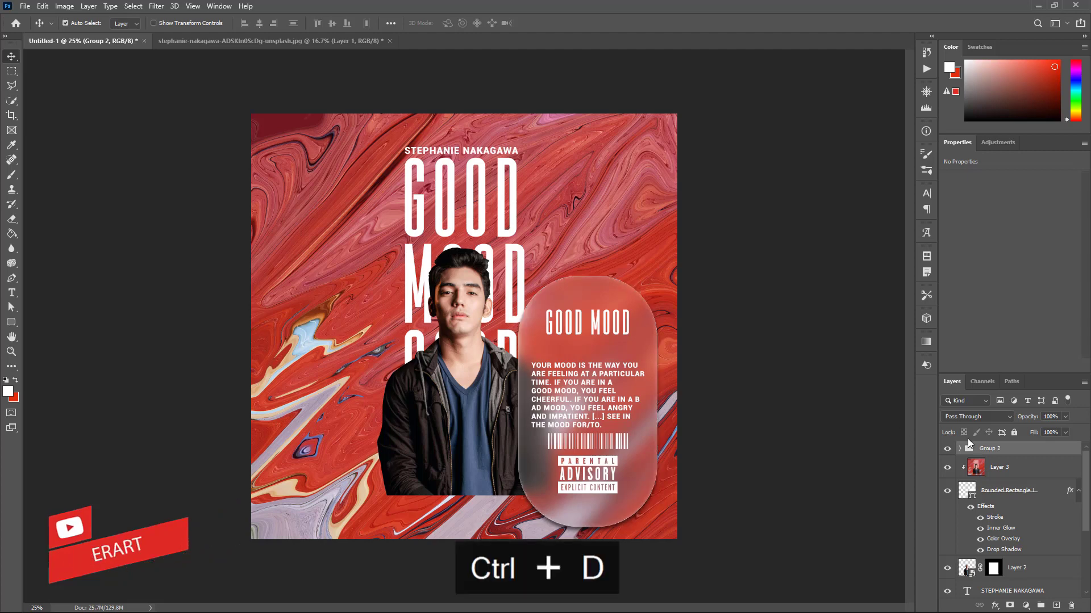
Nudge the paragraph text and the white barcode slightly upward within the card
left_click(959, 449)
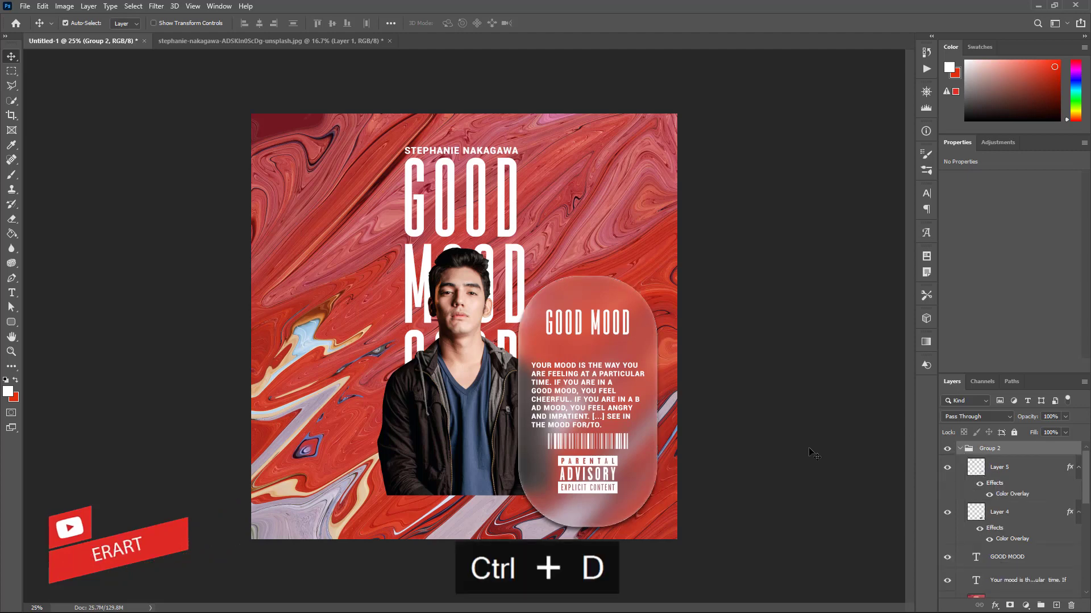
left_click(1017, 580)
key("Up")
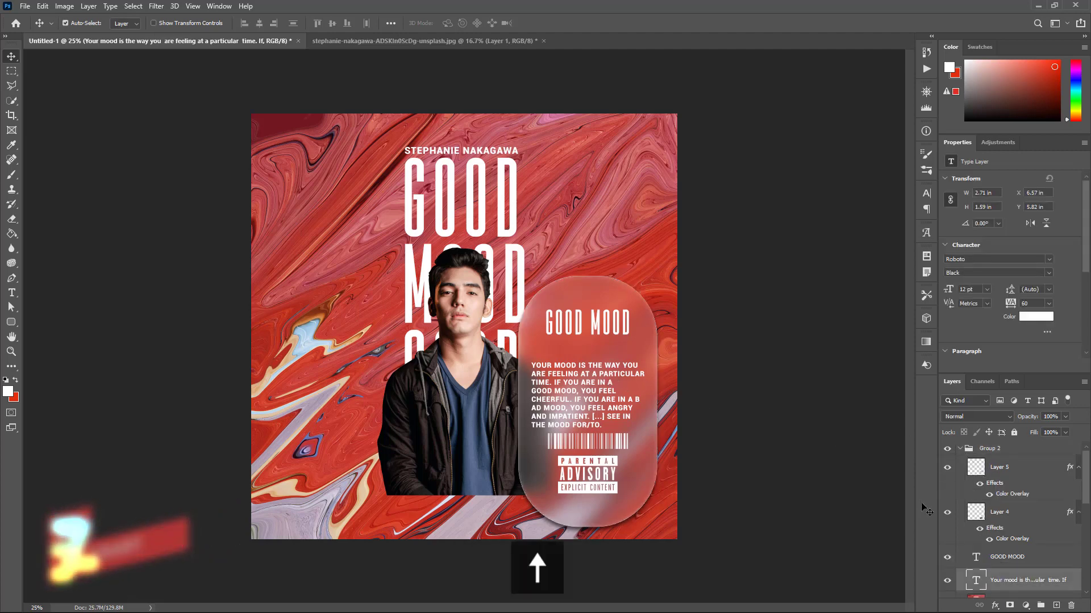
key("Up")
key("Up")
key("Up")
key("Up")
key("Up")
key("Up")
key("Up")
key("Up")
key("Up")
key("Up")
key("Up")
key("Up")
key("Up")
key("Up")
key("Up")
key("Up")
key("Up")
key("Up")
key("Up")
key("Up")
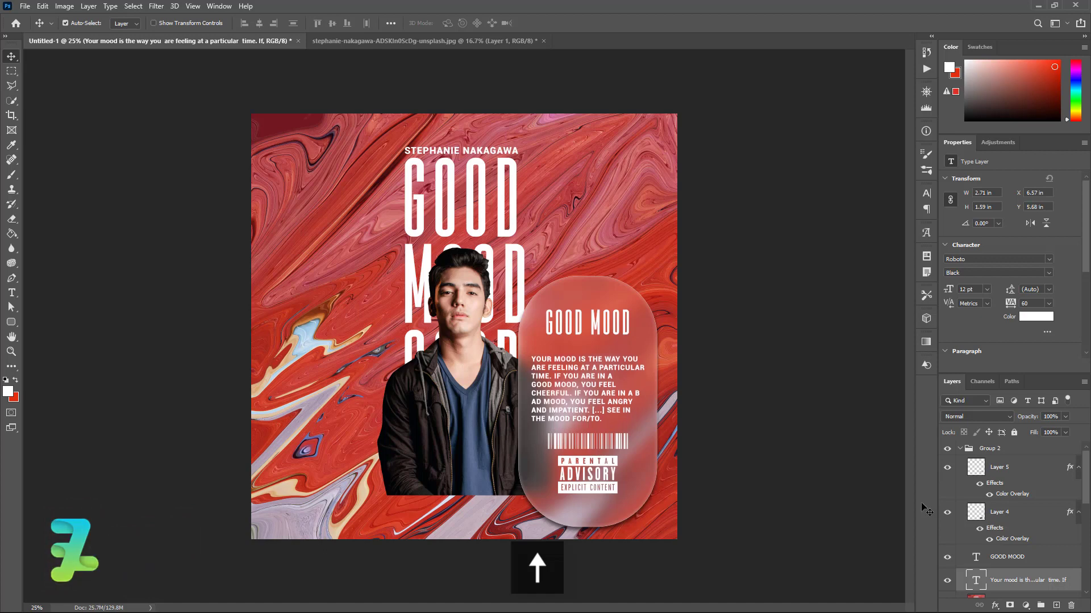
key("Up")
key("Up")
key("Up")
key("Up")
key("Up")
key("Up")
key("Up")
key("Up")
key("Up")
key("Up")
key("Up")
key("Up")
key("Up")
key("Up")
key("Up")
key("Up")
key("Up")
key("Up")
key("Up")
key("Up")
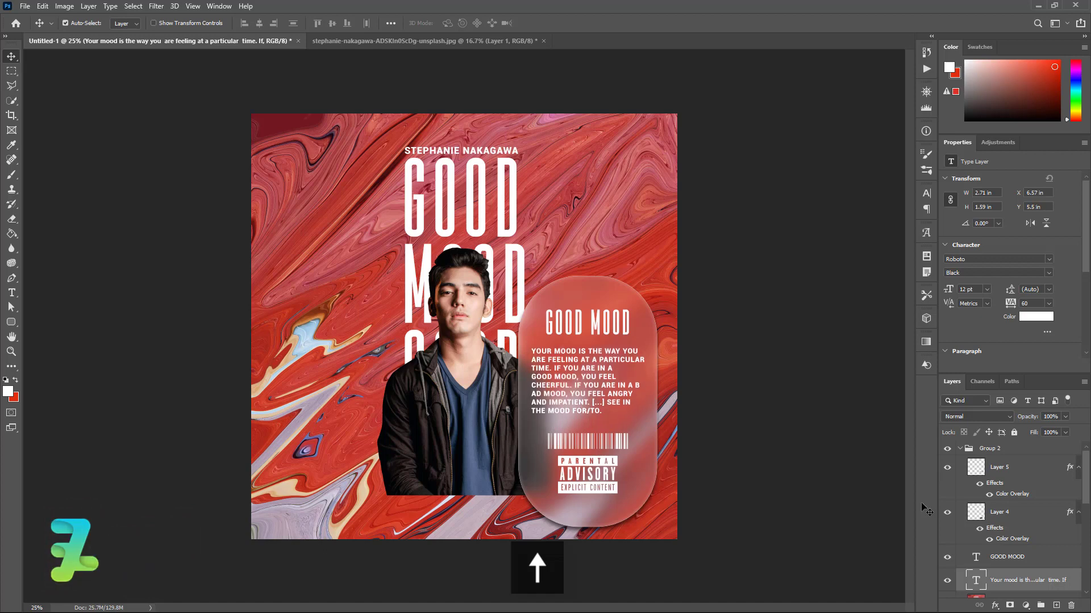
key("Up")
key("Up")
key("Up")
key("Up")
key("Up")
key("Up")
key("Up")
key("Up")
key("Up")
key("Up")
key("Down")
key("Down")
key("Down")
key("Down")
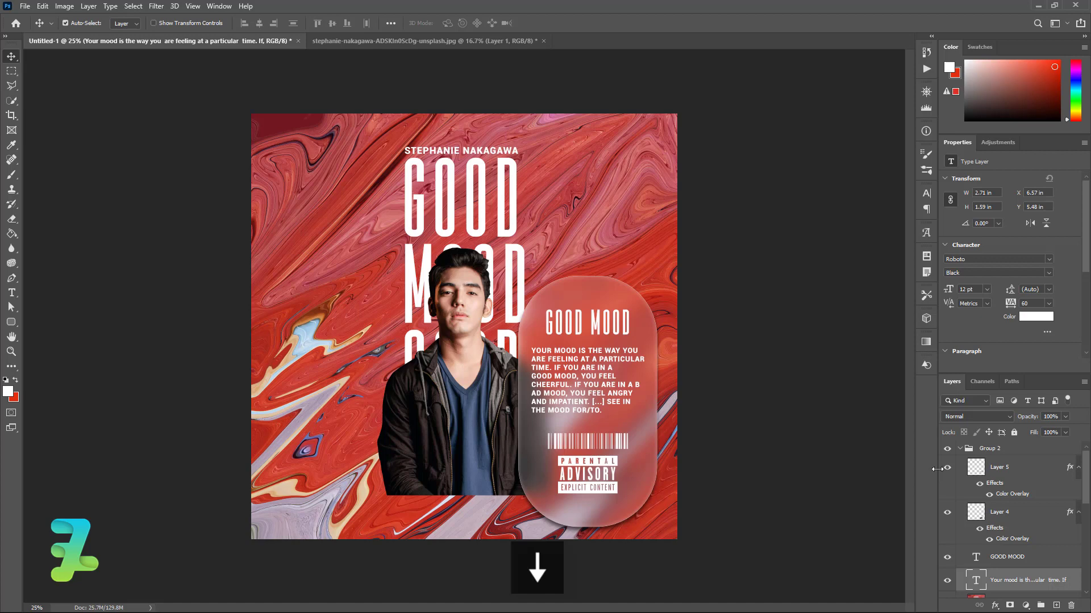
left_click(574, 439)
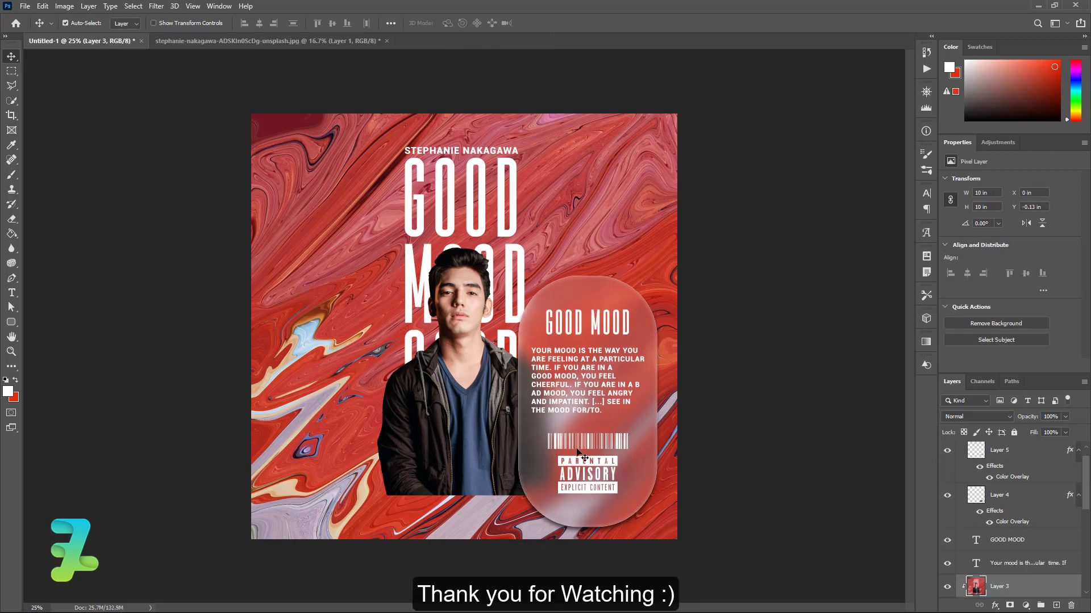
left_click(577, 449)
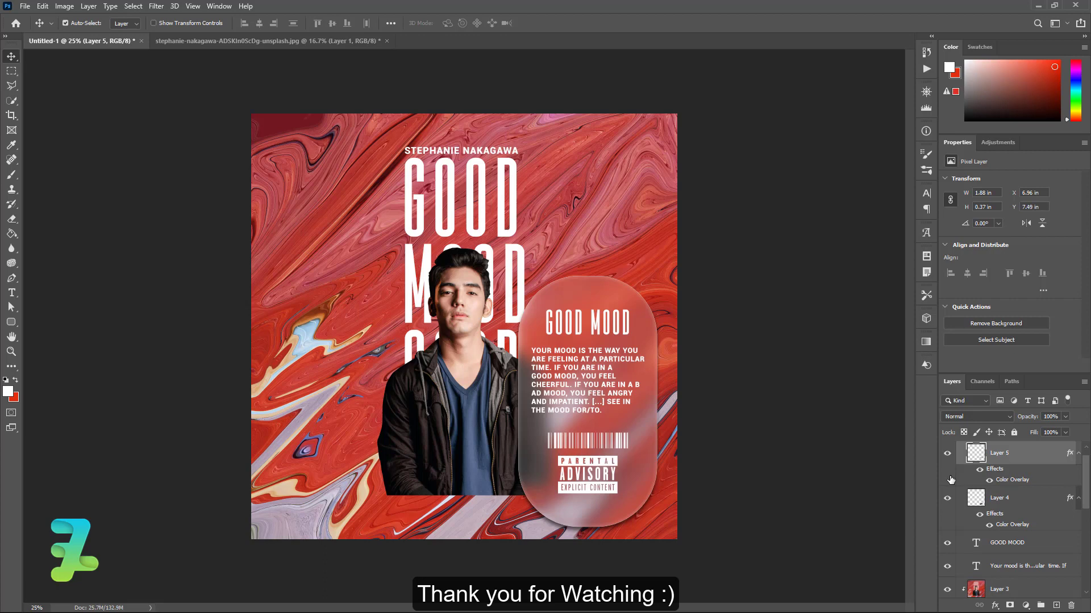
key("shift+Up")
key("shift+Up")
key("shift+Up")
key("shift+Up")
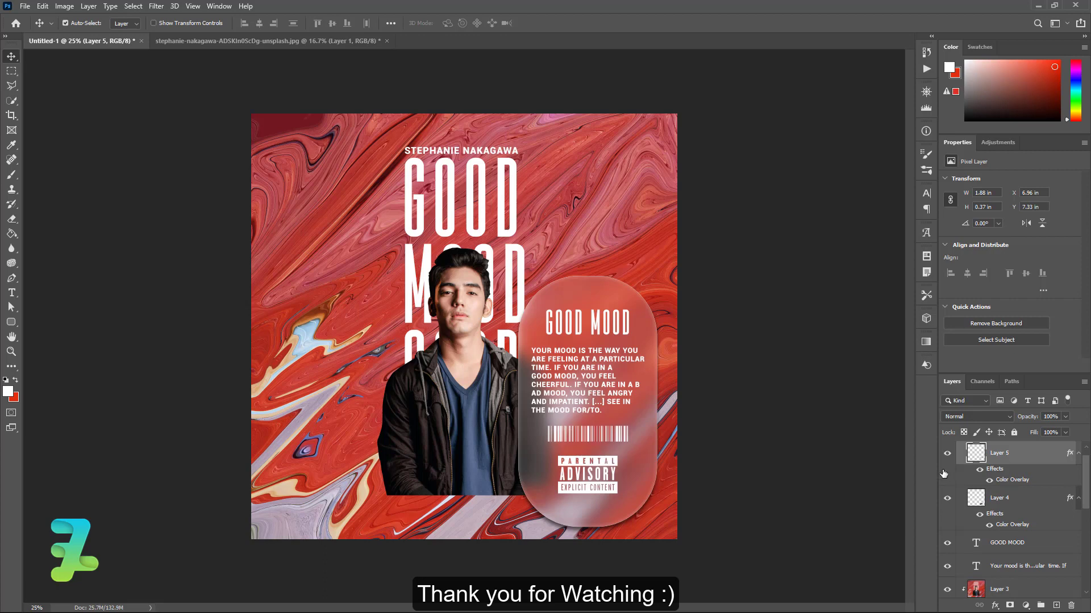